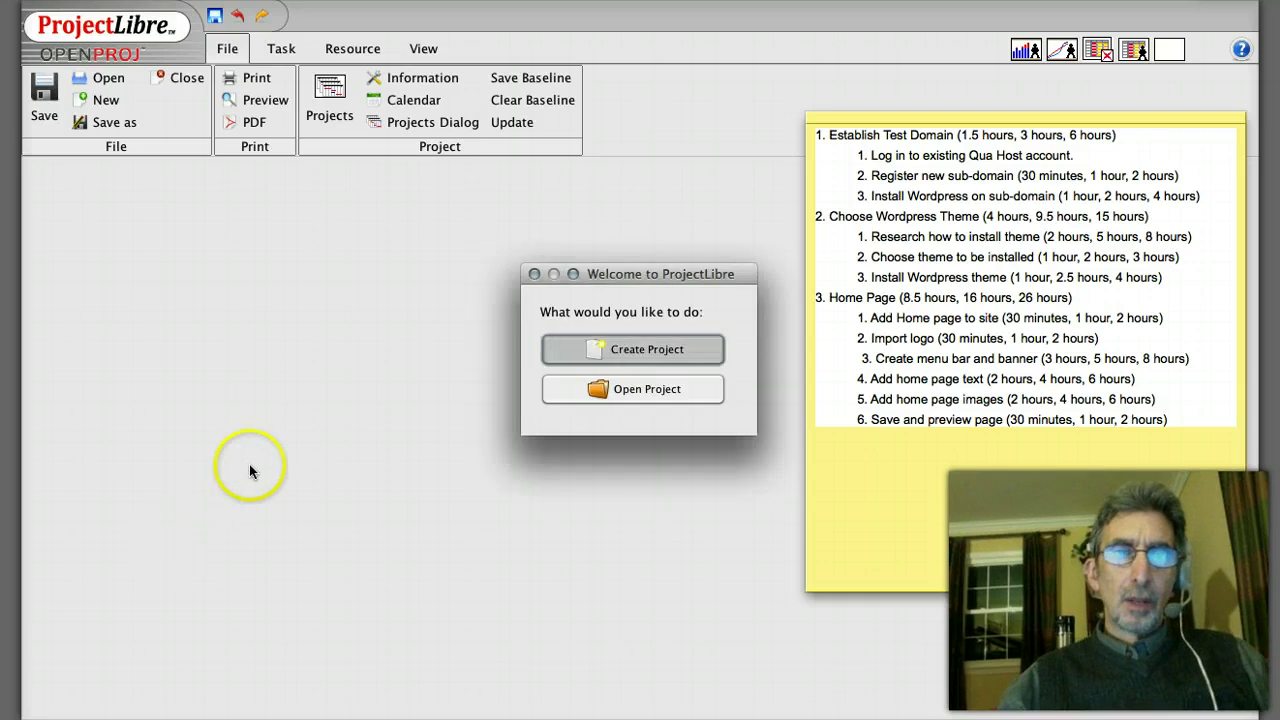
Step: Create a new project named Test
left_click(605, 352)
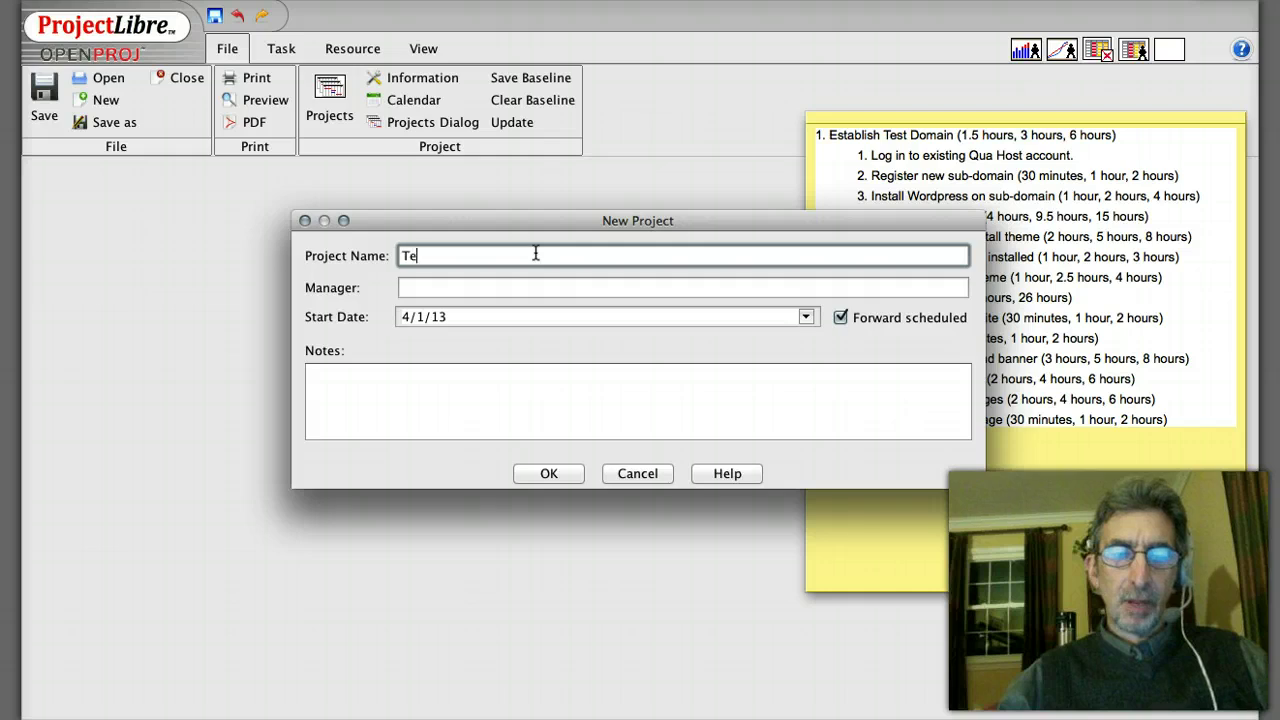
left_click(509, 278)
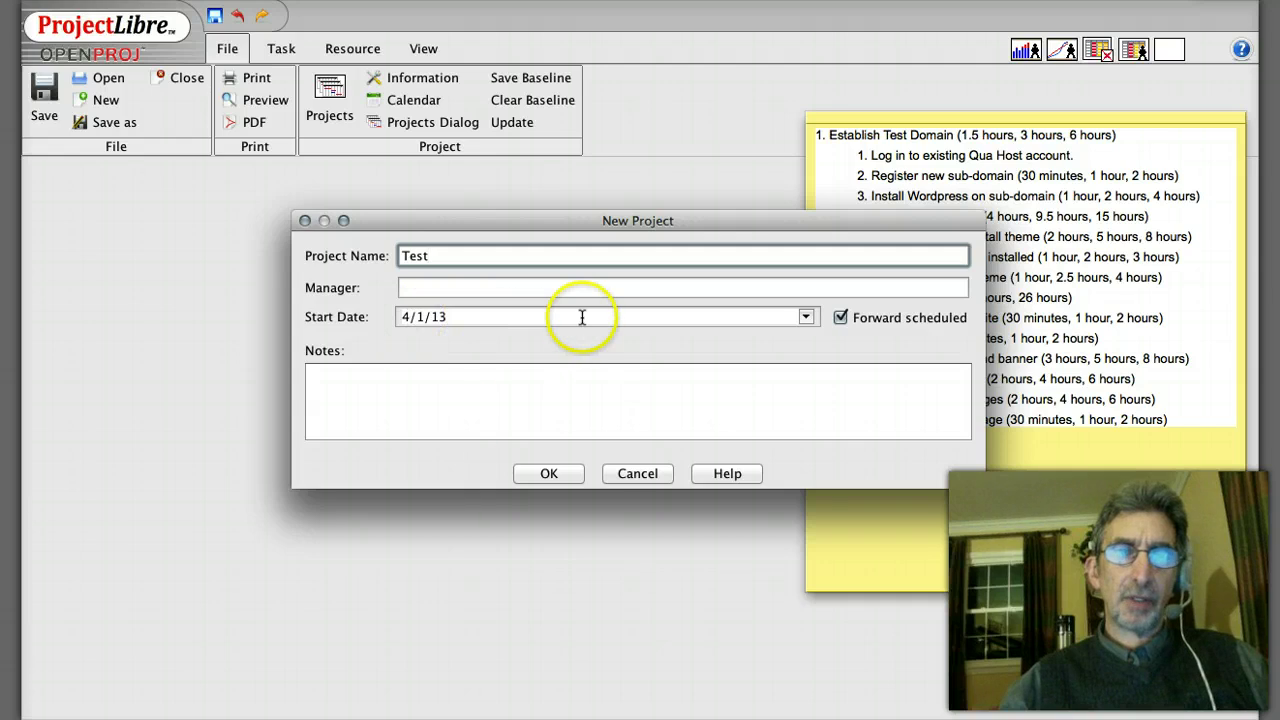
left_click(546, 475)
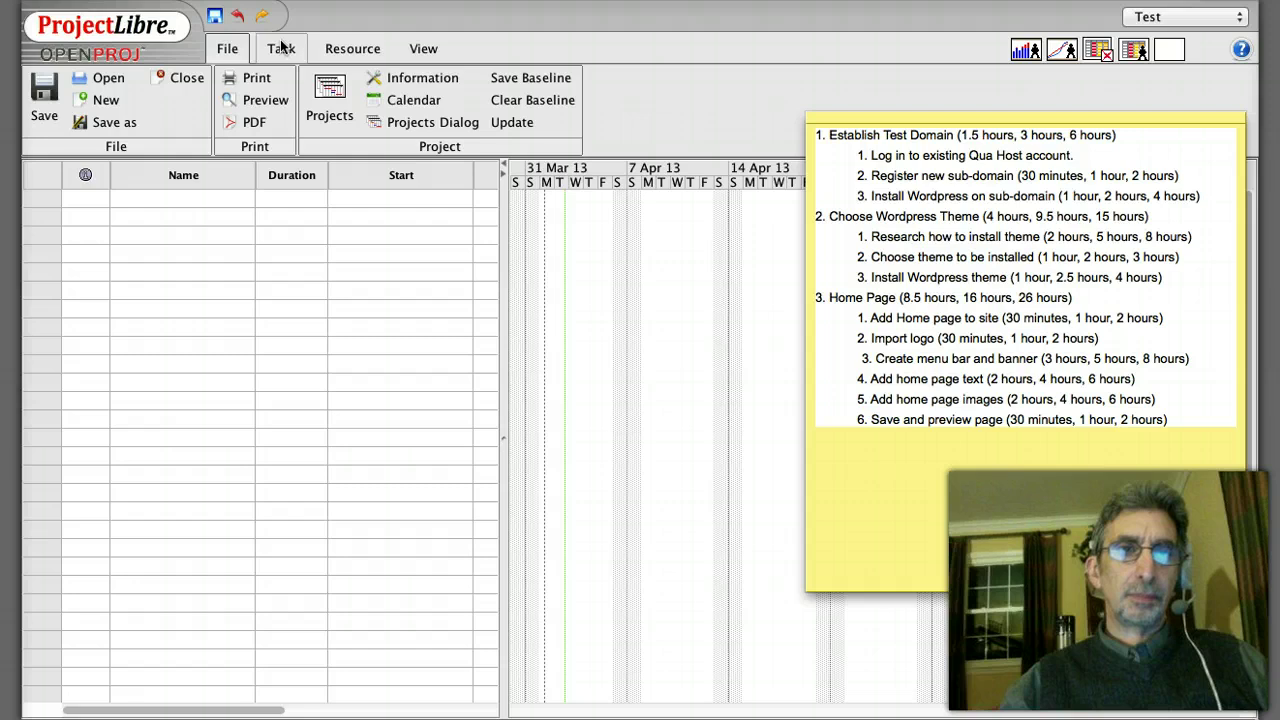
Step: Copy "Establish Test Domain" from the sticky note into the first row of the task table as a task name
left_click(279, 49)
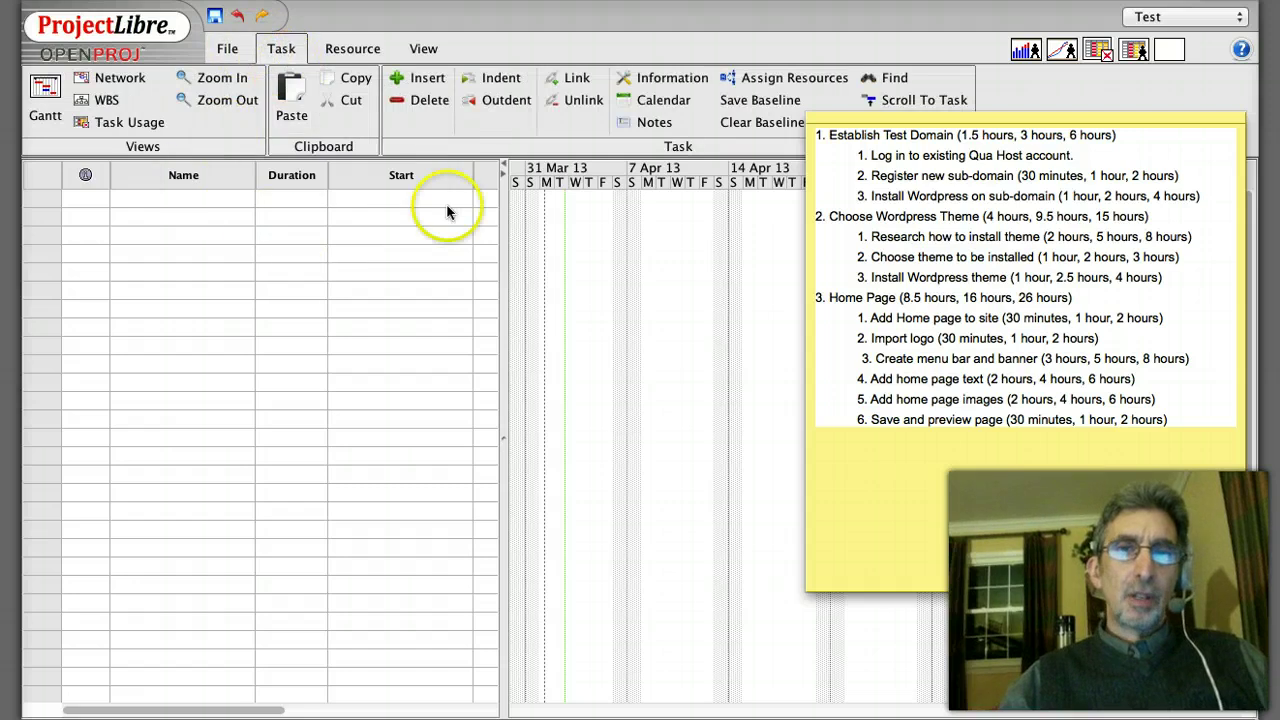
left_click_drag(862, 120, 713, 128)
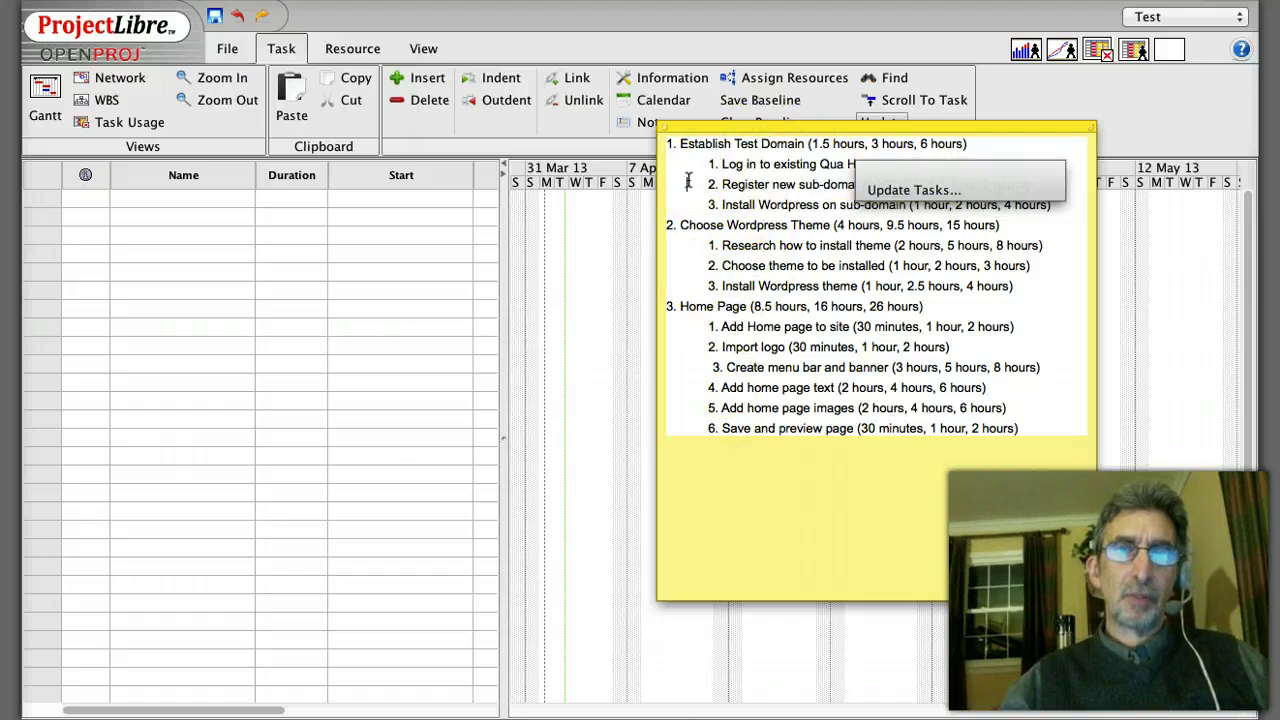
left_click(135, 197)
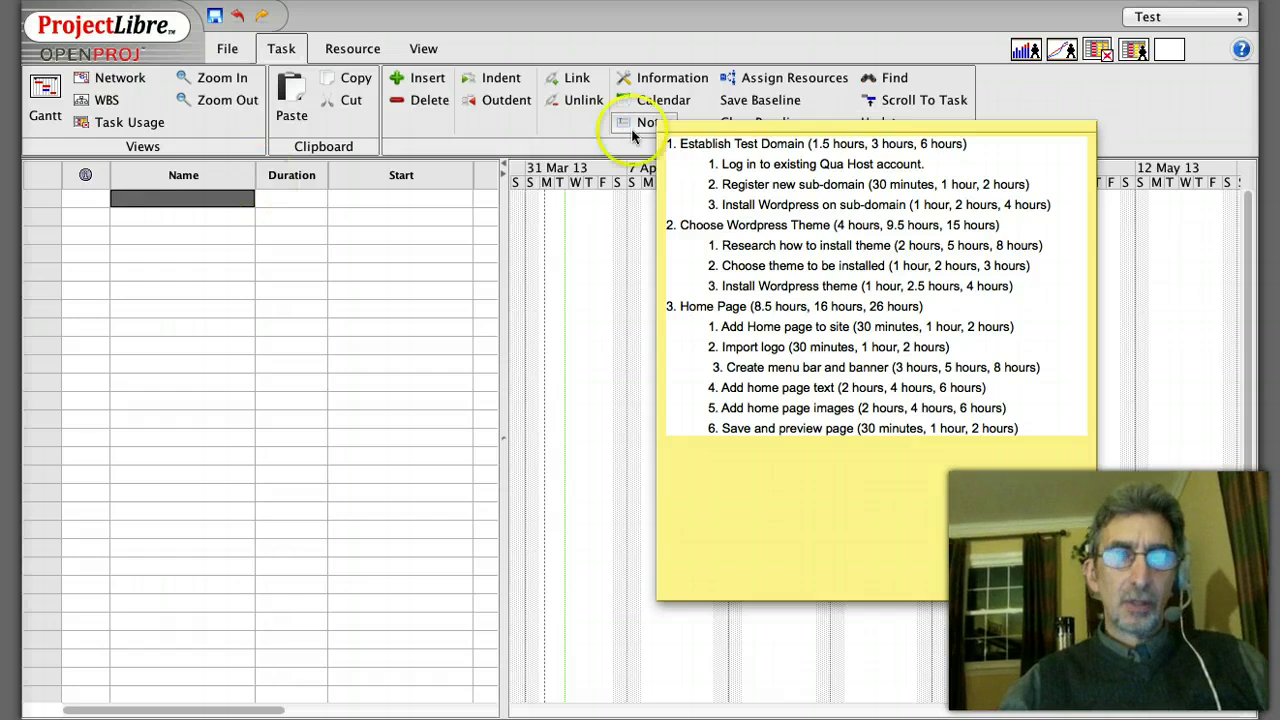
left_click(686, 142)
left_click_drag(757, 141, 803, 143)
key("super+c")
left_click(178, 195)
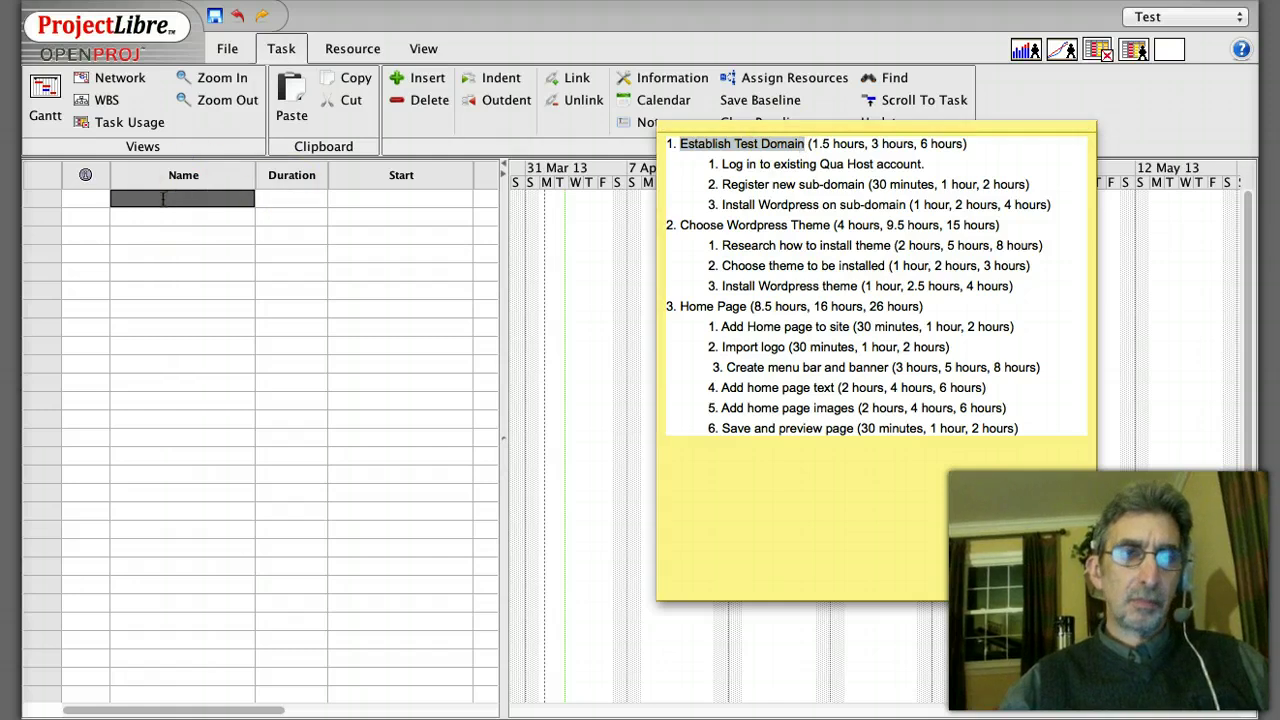
key("super+v")
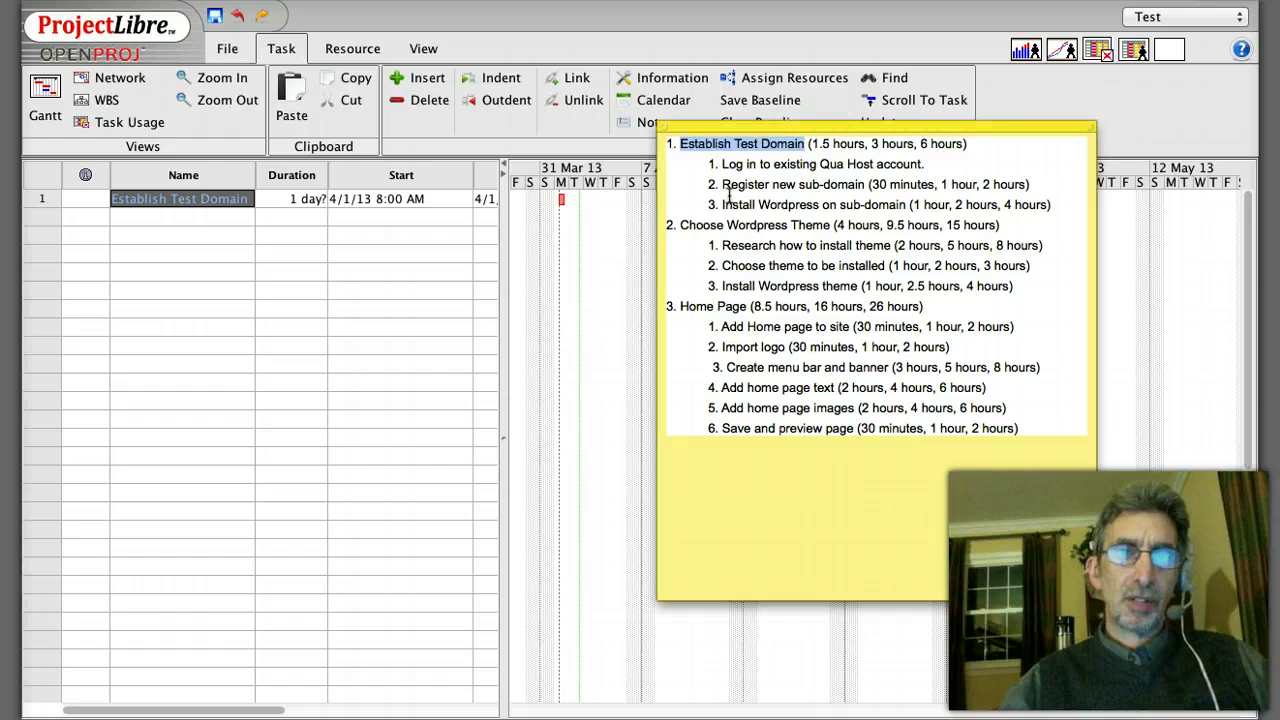
Step: Copy "Choose Wordpress Theme" and "Home Page" from the sticky note into the second and third task rows
left_click(679, 224)
mouse_move(760, 224)
left_mouse_down()
mouse_move(680, 233)
mouse_move(737, 224)
left_mouse_up()
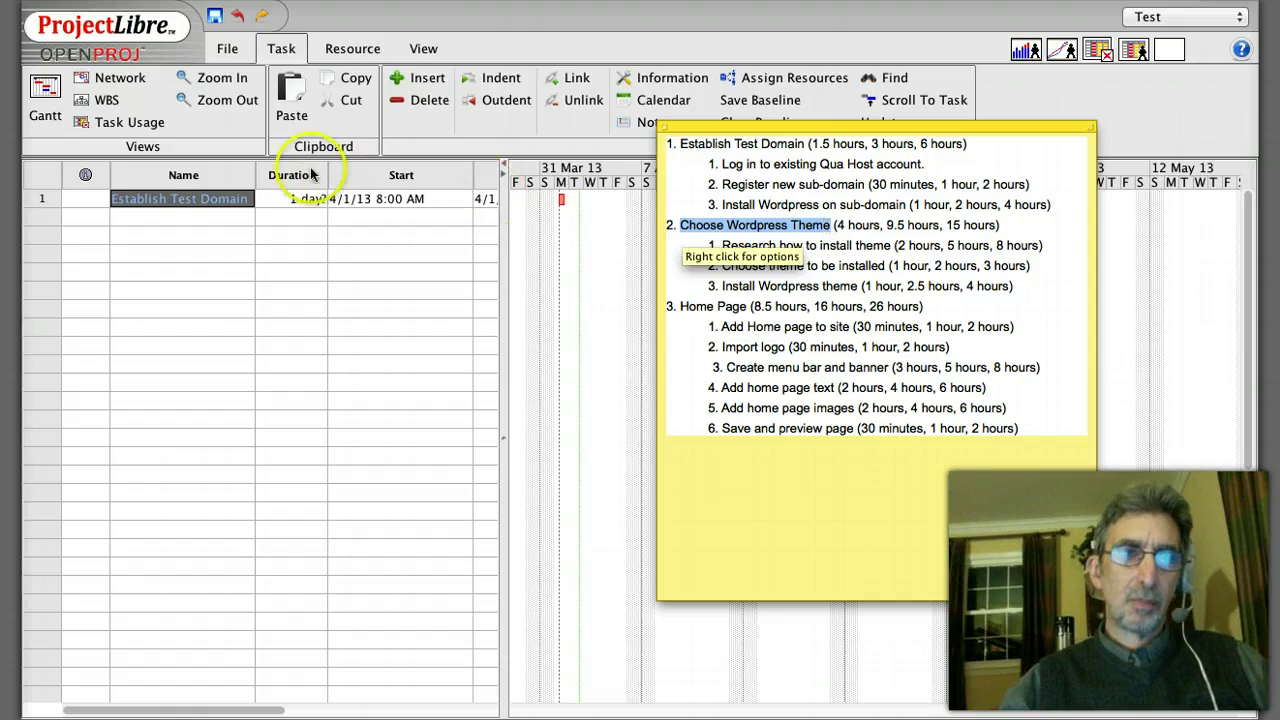
left_click(231, 219)
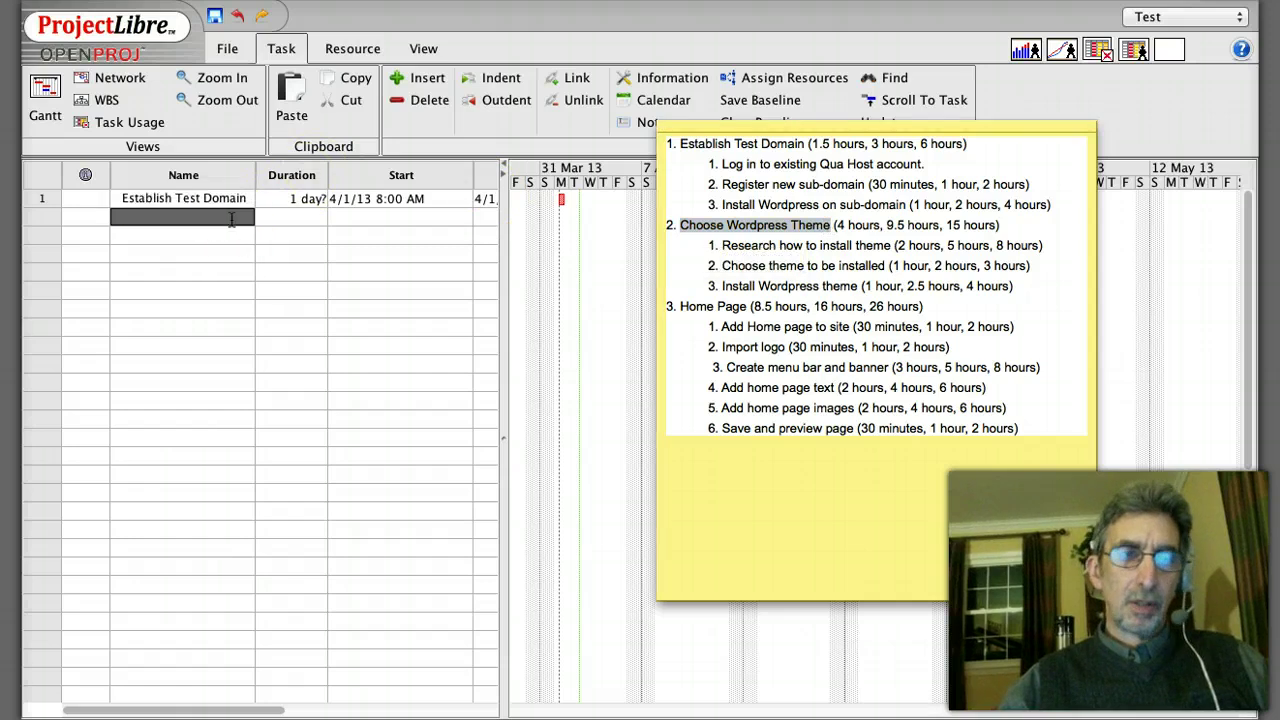
type("Choose Wordpress Theme")
left_click(700, 285)
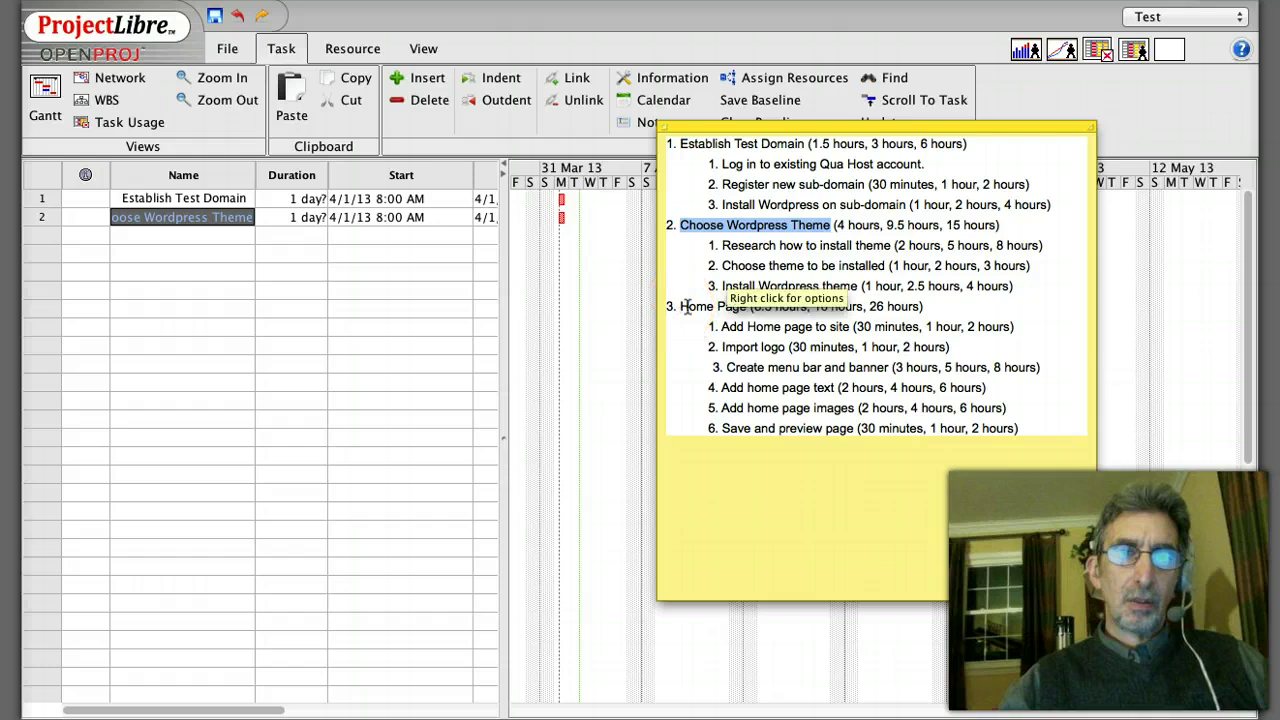
left_click_drag(679, 307, 744, 307)
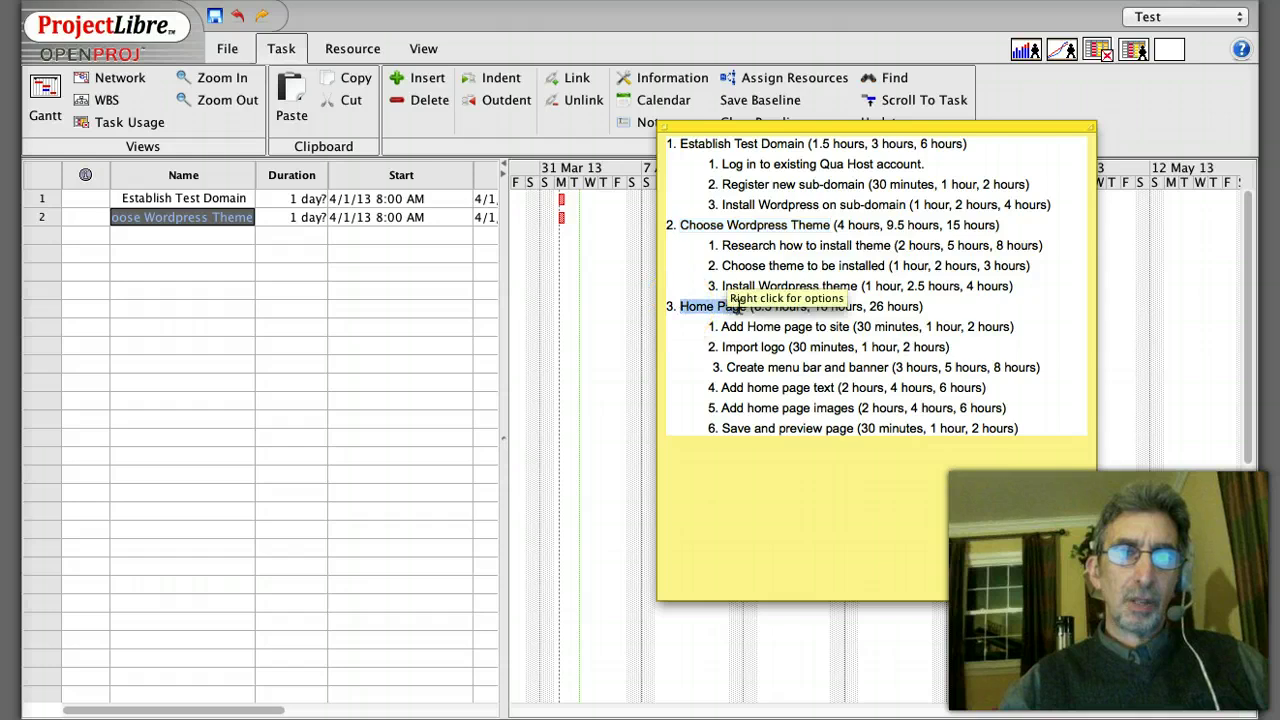
left_click(178, 235)
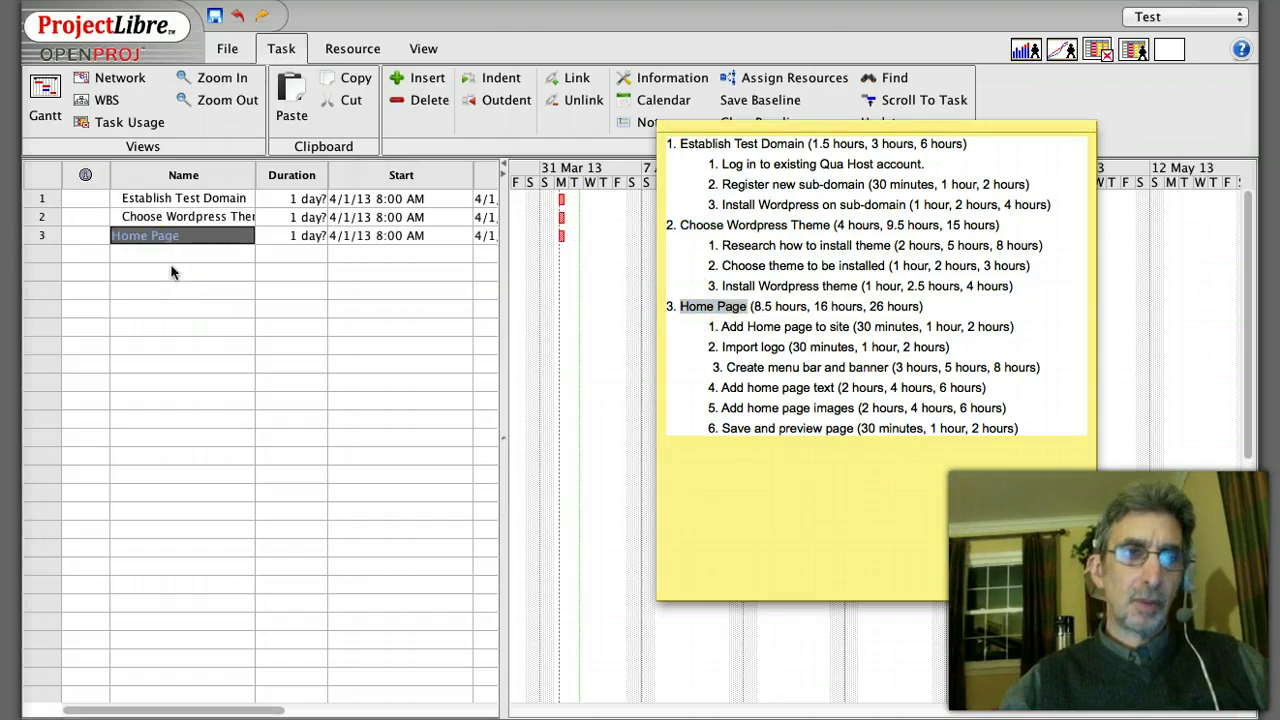
type("Home Page")
left_click(171, 270)
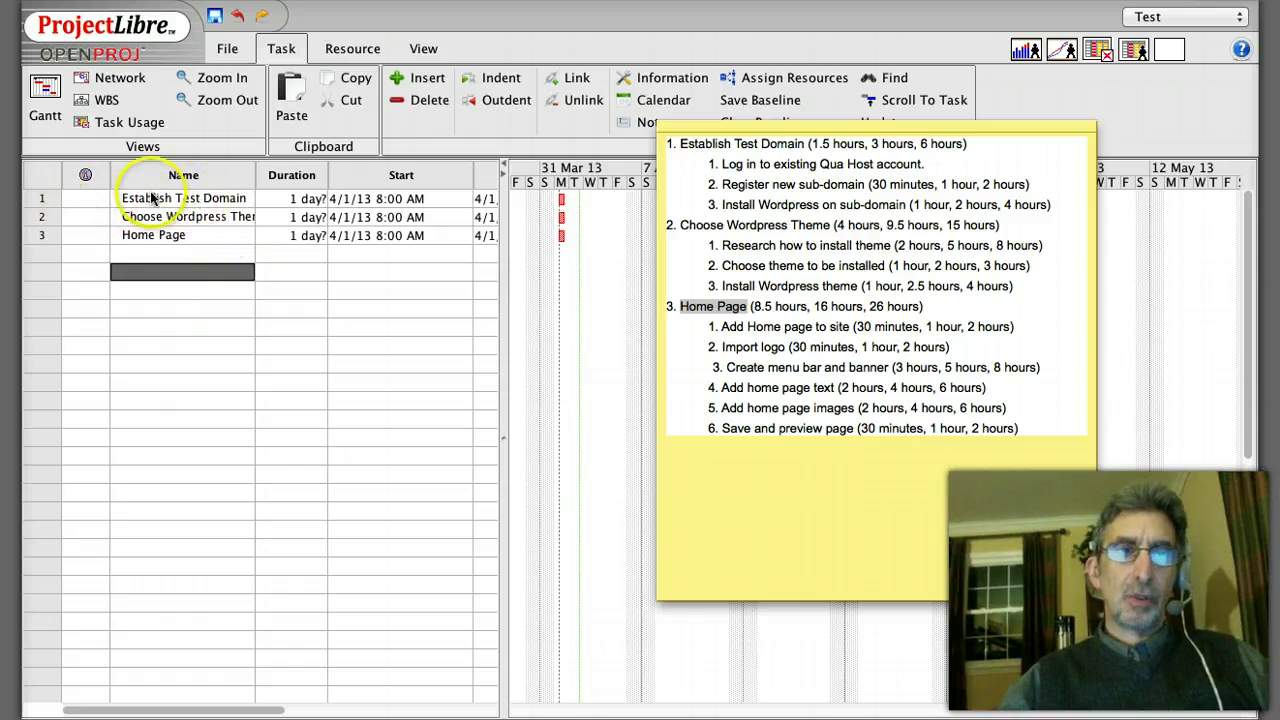
Step: Insert three blank task rows above Choose Wordpress Theme
left_click(66, 217)
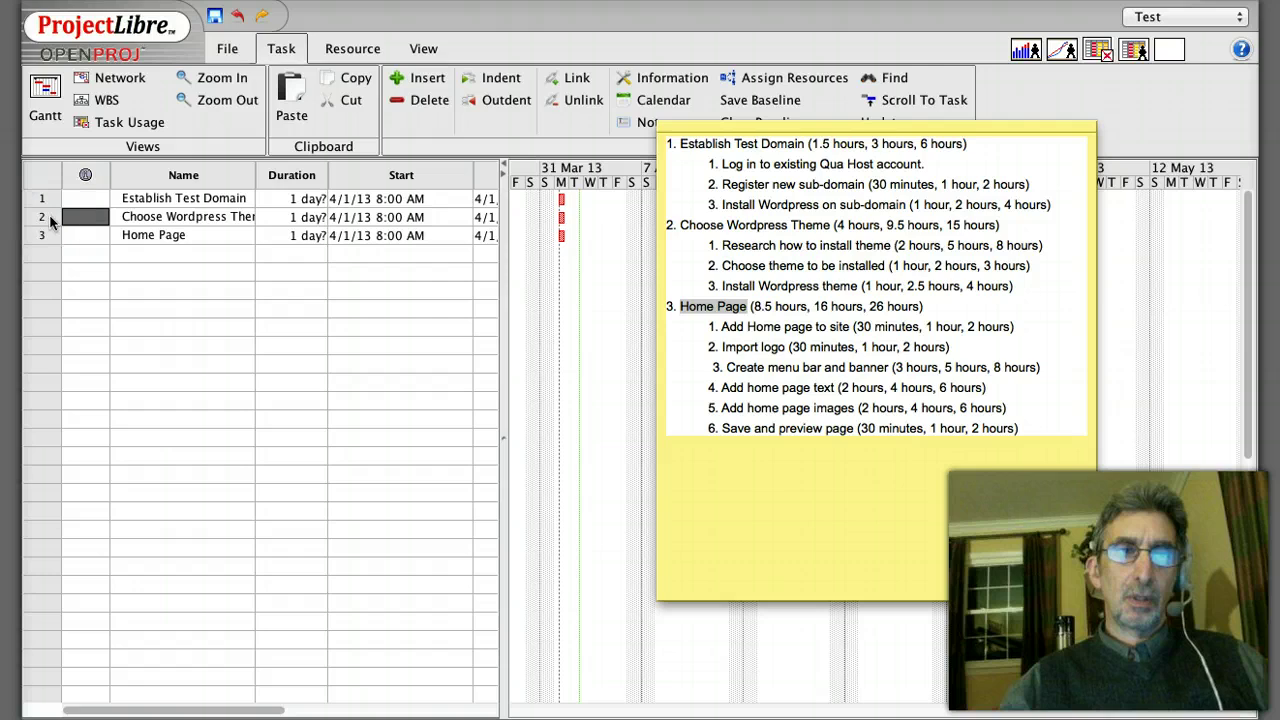
left_click(48, 219)
left_click(416, 82)
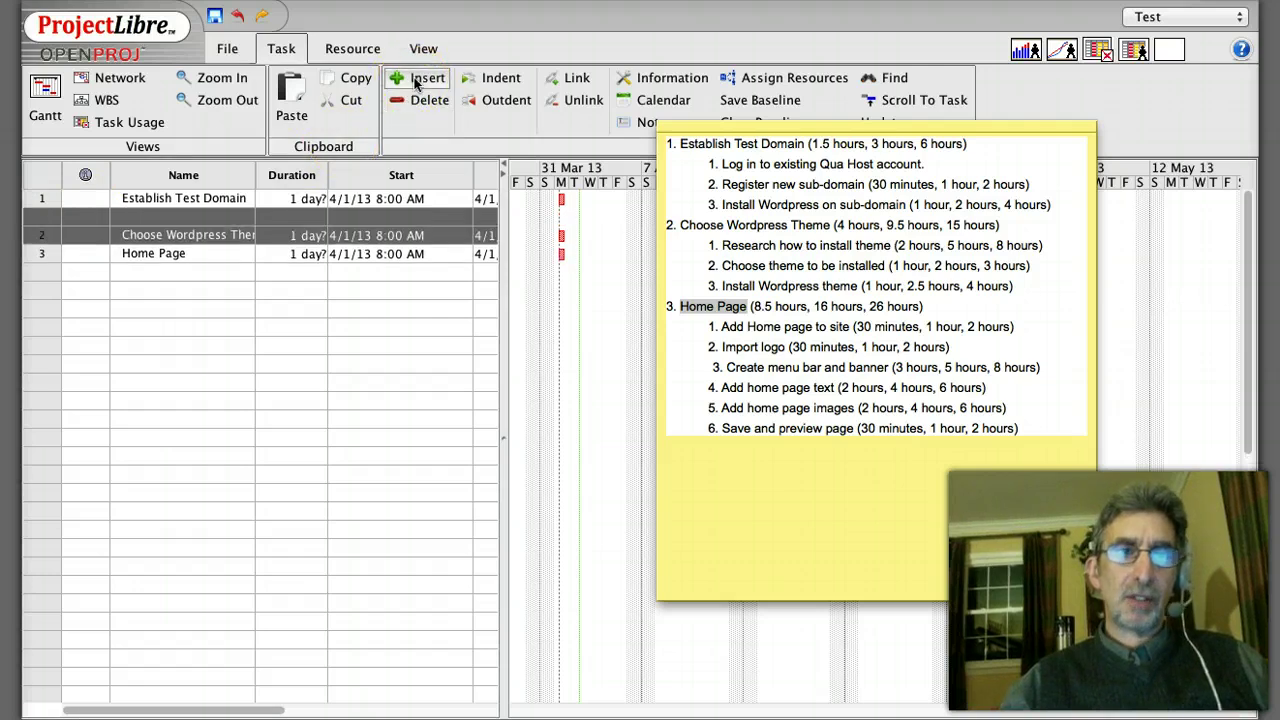
left_click(418, 81)
left_click(418, 81)
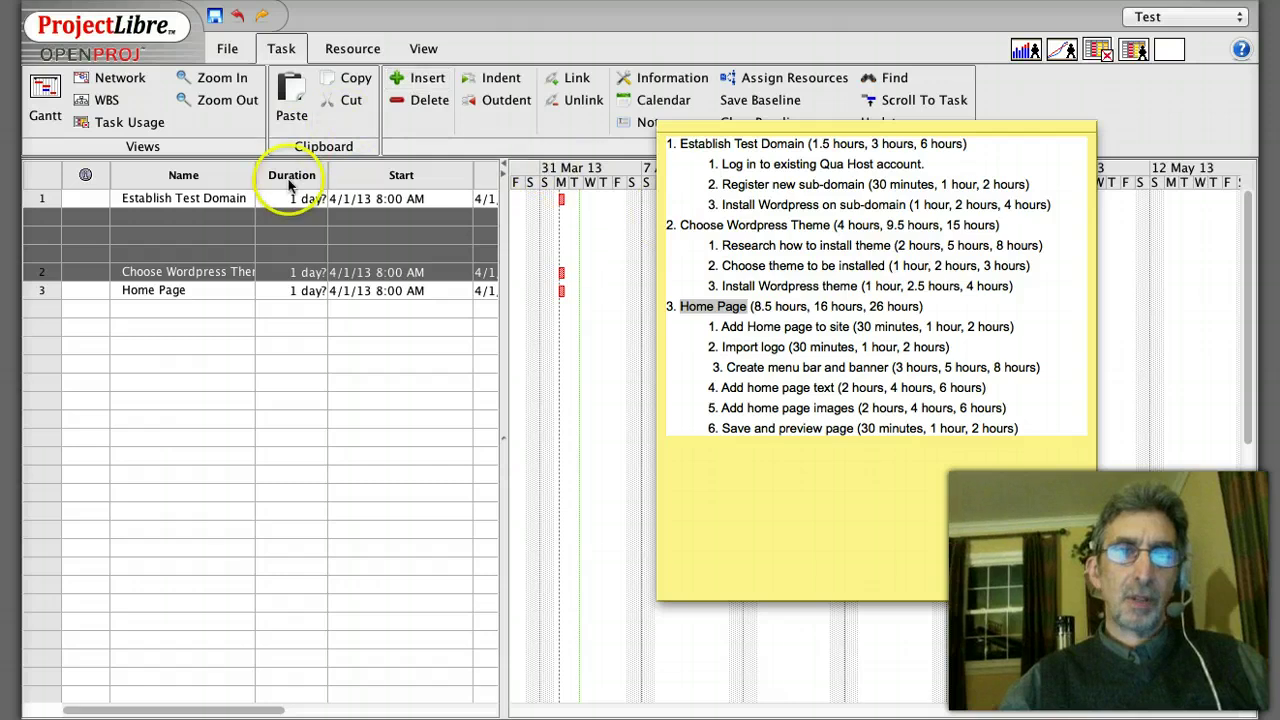
Step: Fill the blank rows from the note with "Log in to existing Qua Host account", "Register new sub-domain" and "Install Wordpress on sub-domain"
left_click(204, 221)
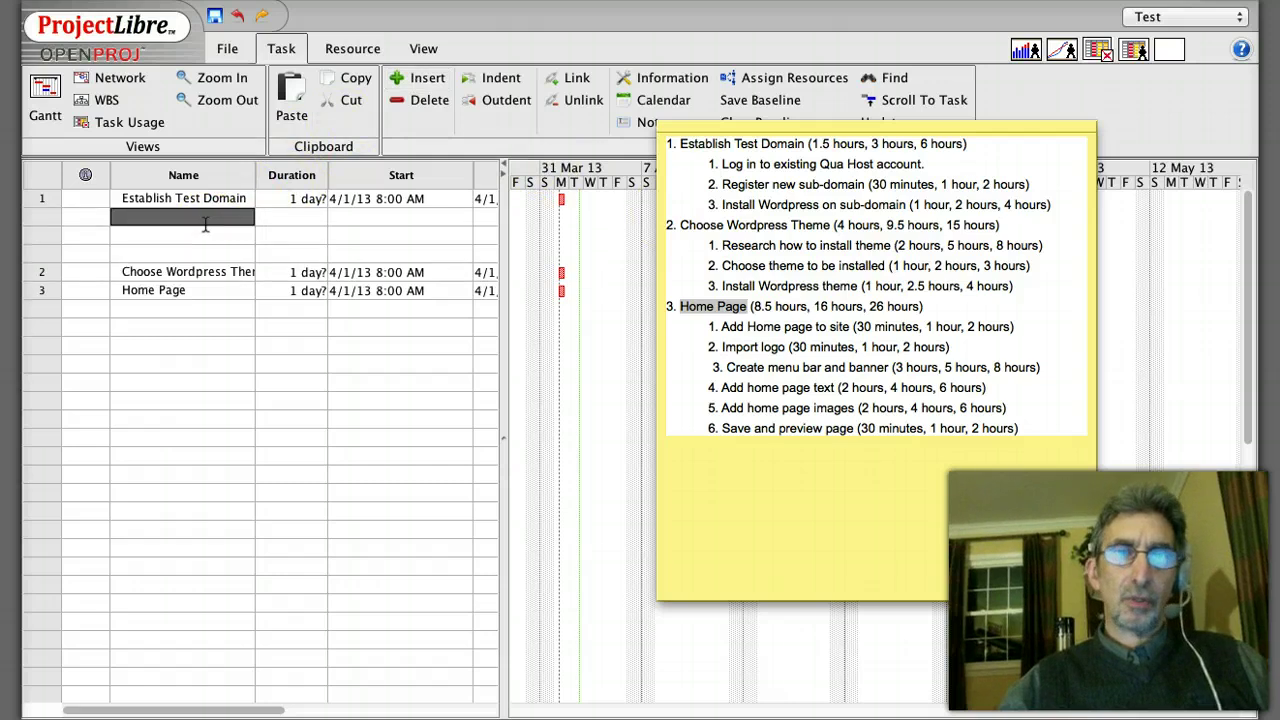
left_click(750, 163)
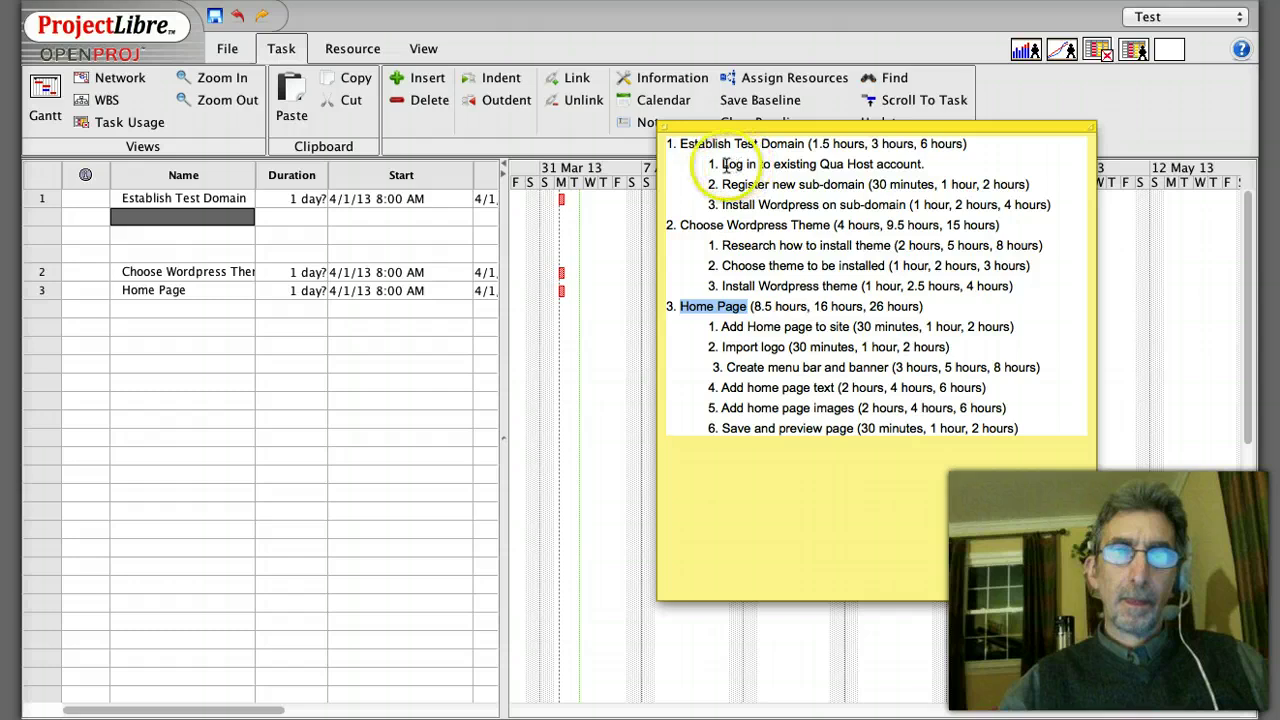
left_click_drag(721, 164, 171, 217)
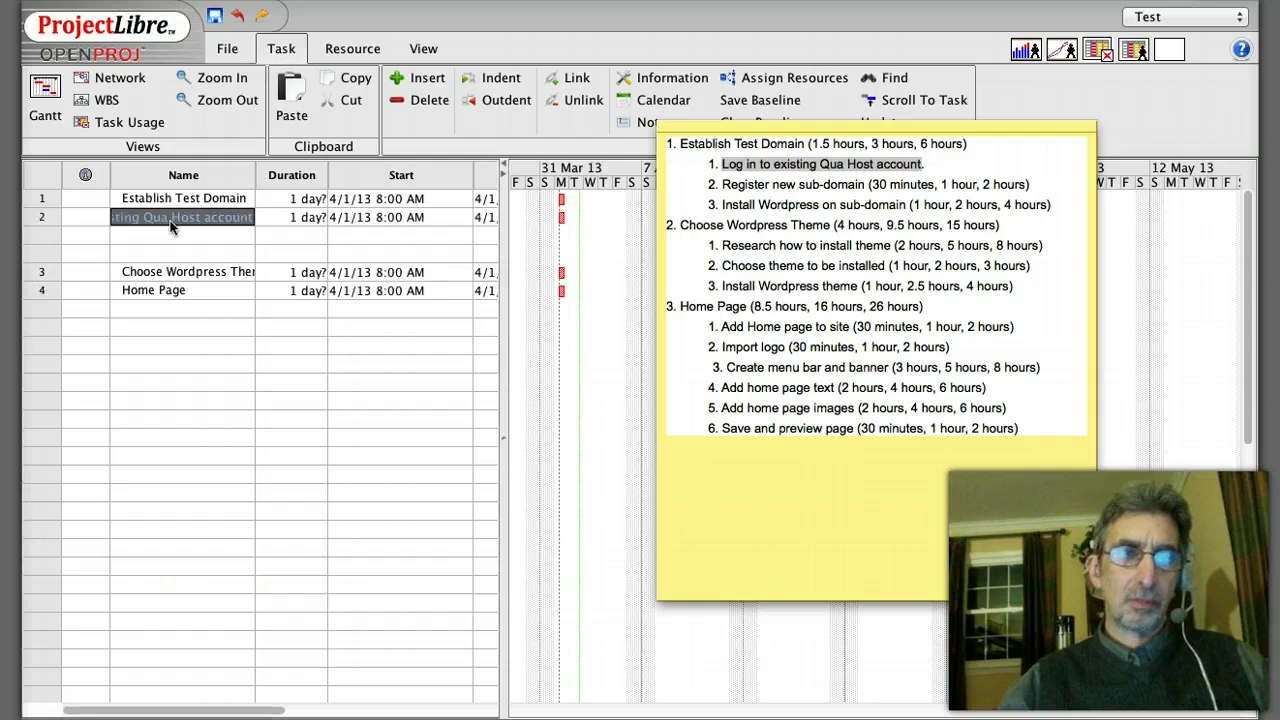
left_click(710, 175)
left_click(722, 185)
left_click_drag(722, 185, 196, 235)
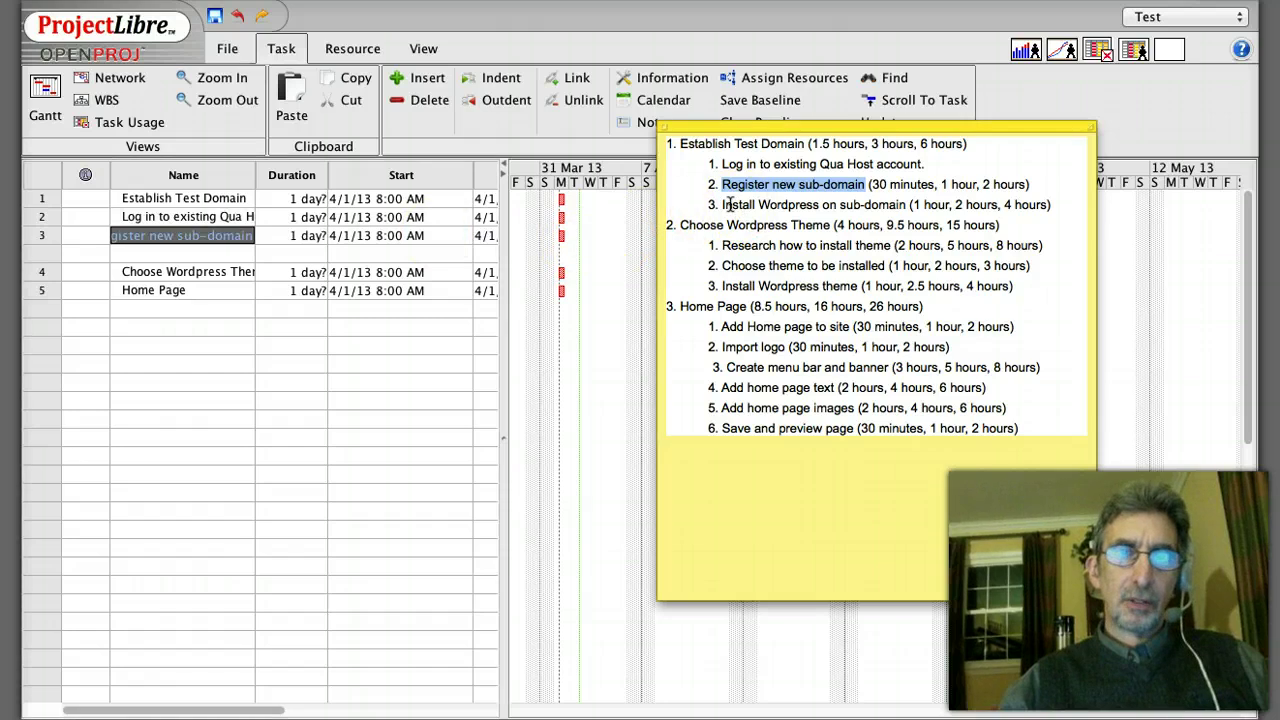
left_click_drag(722, 204, 128, 251)
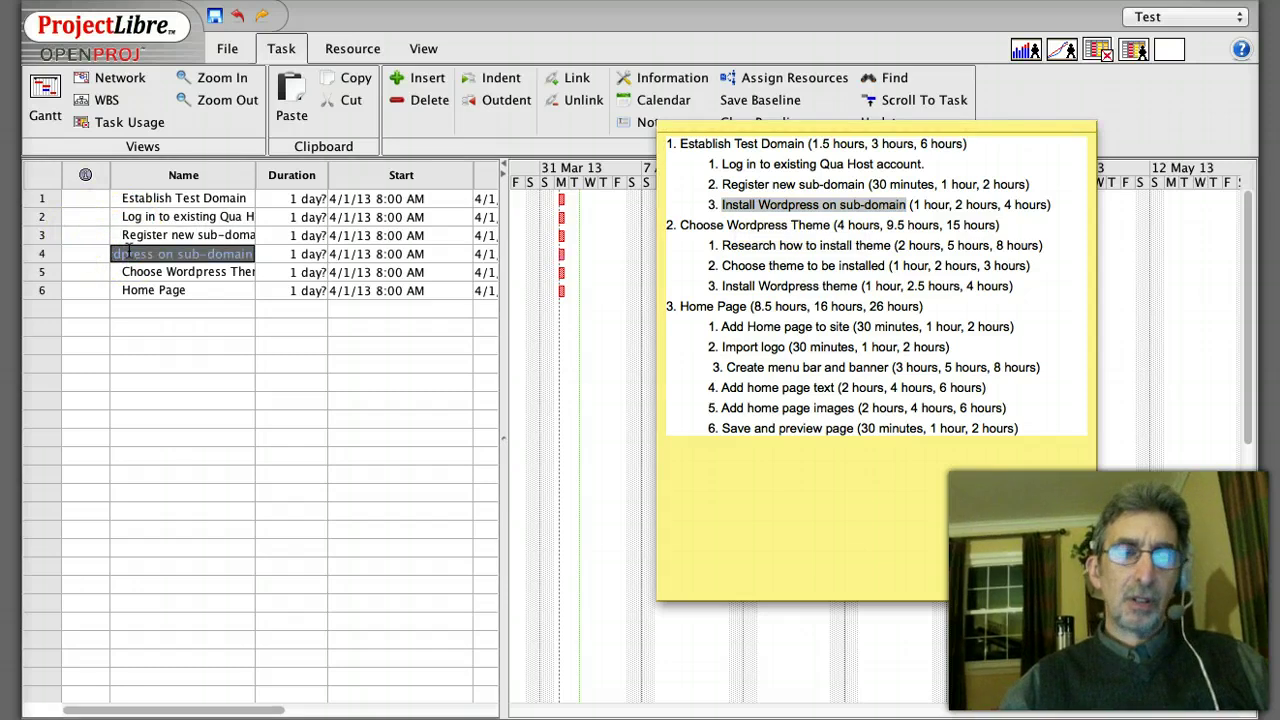
left_click(130, 314)
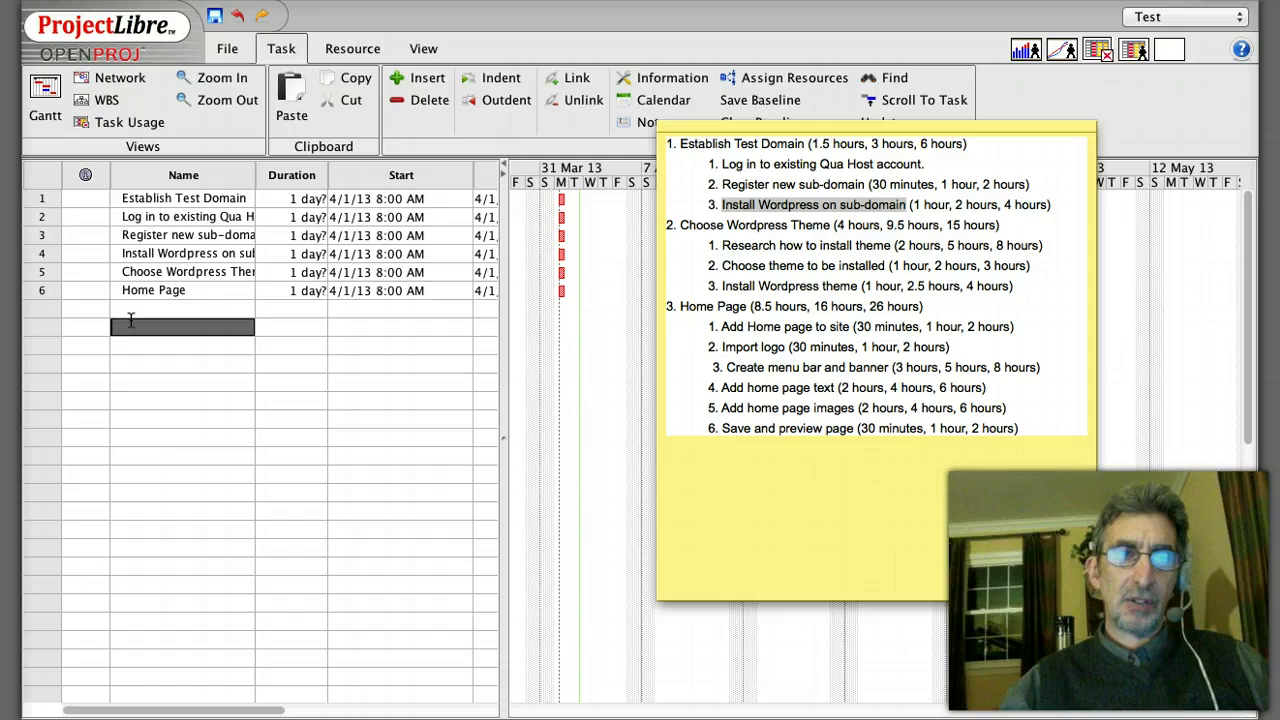
Step: Indent the three tasks below Establish Test Domain as its subtasks and widen the task table to show the Finish column
left_click(211, 236)
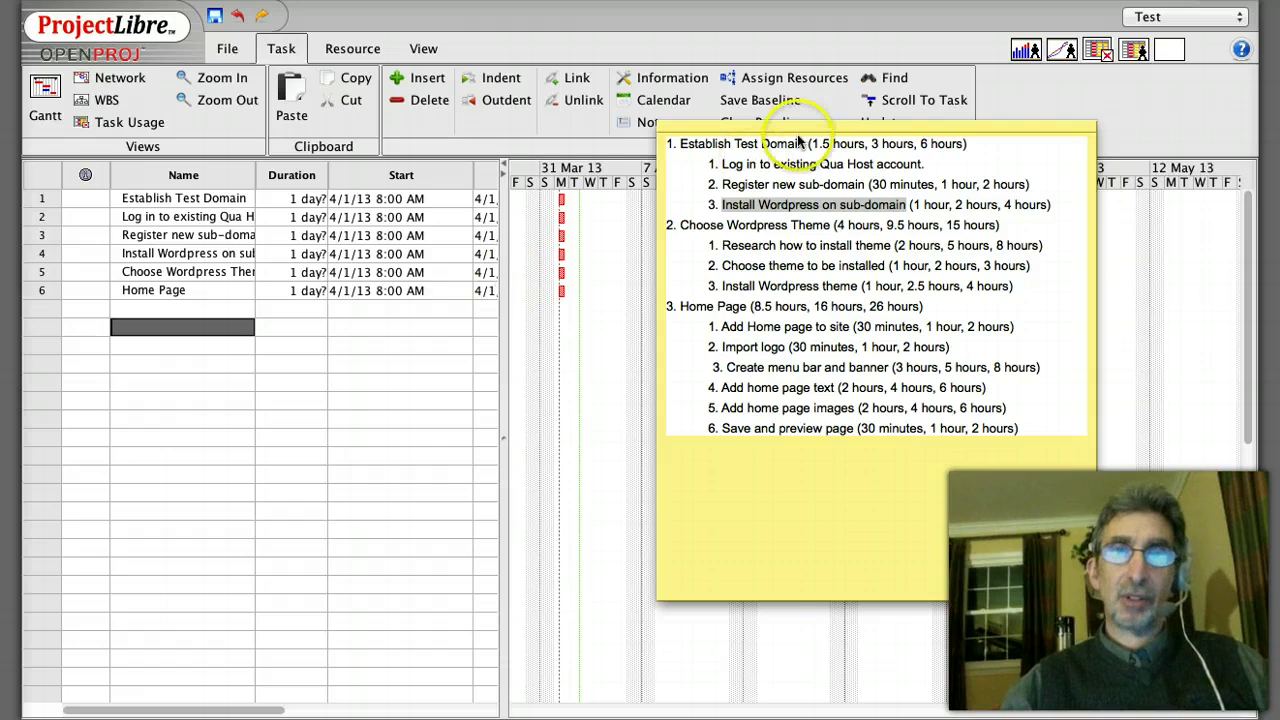
left_click_drag(784, 132, 960, 138)
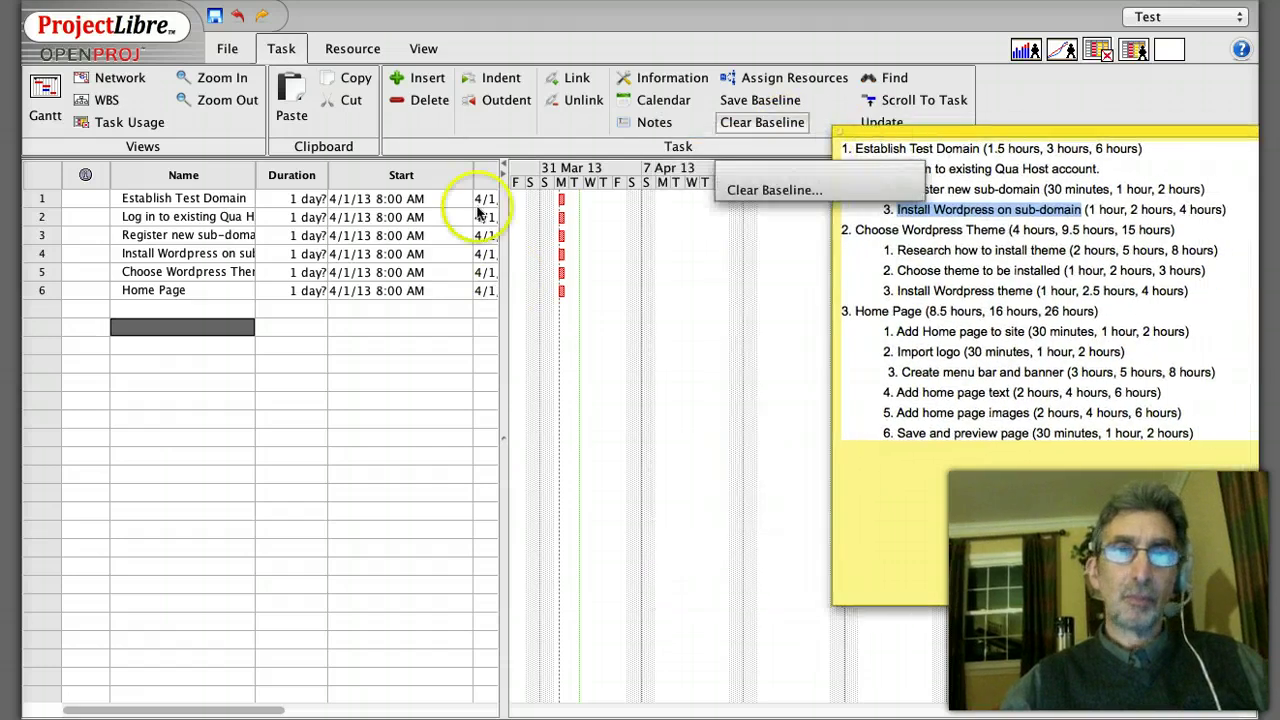
double_click(135, 217)
left_click_drag(135, 217, 115, 254)
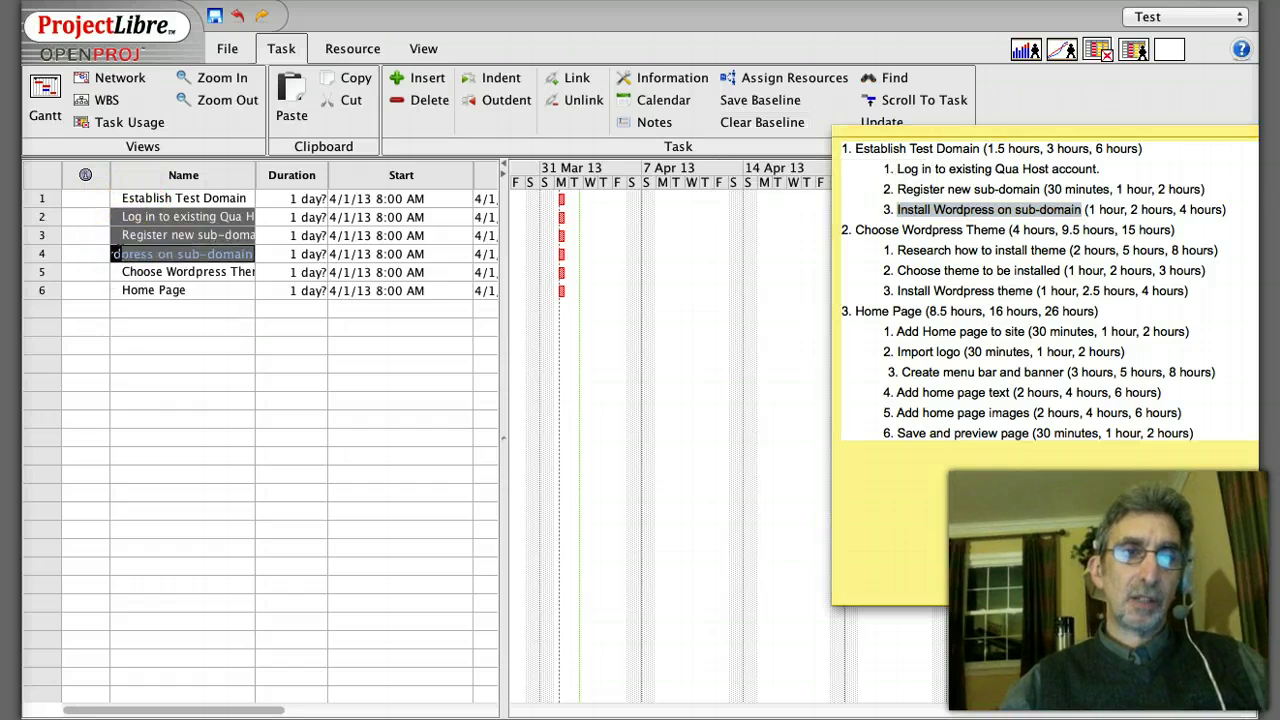
left_click(476, 84)
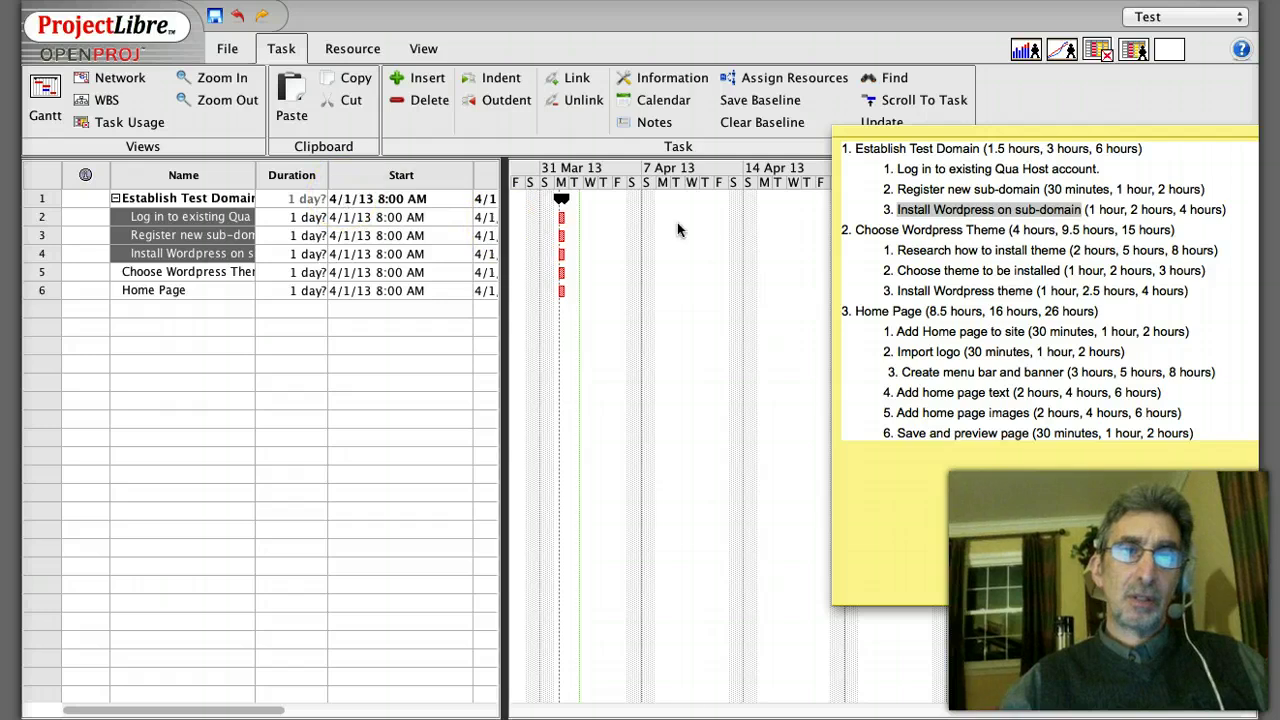
left_click_drag(503, 225, 707, 222)
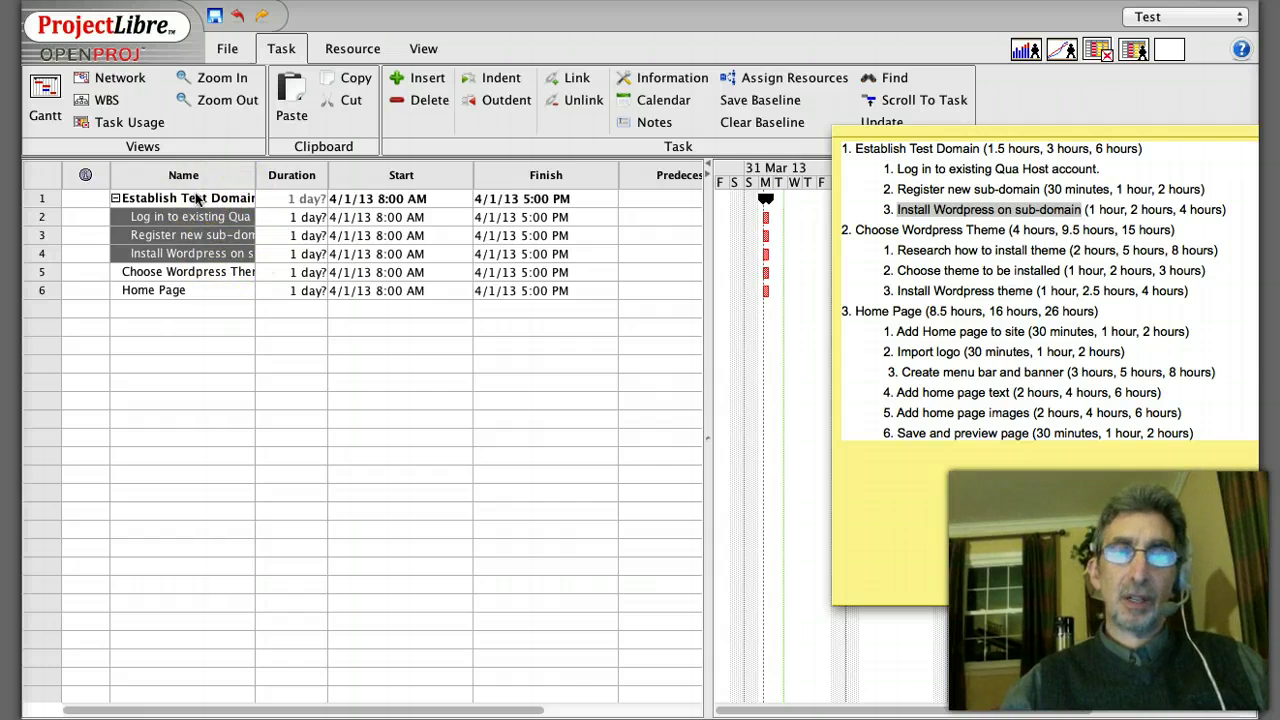
Step: Insert three blank task rows above Home Page
double_click(160, 272)
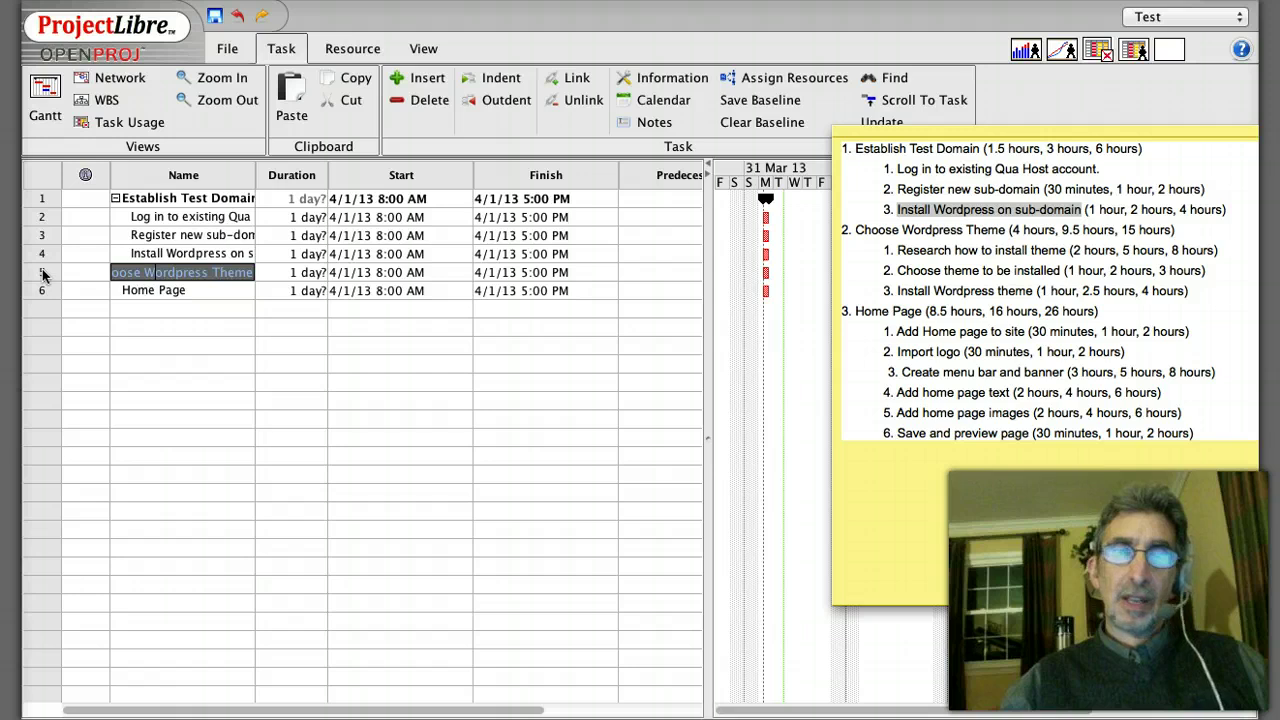
left_click(42, 273)
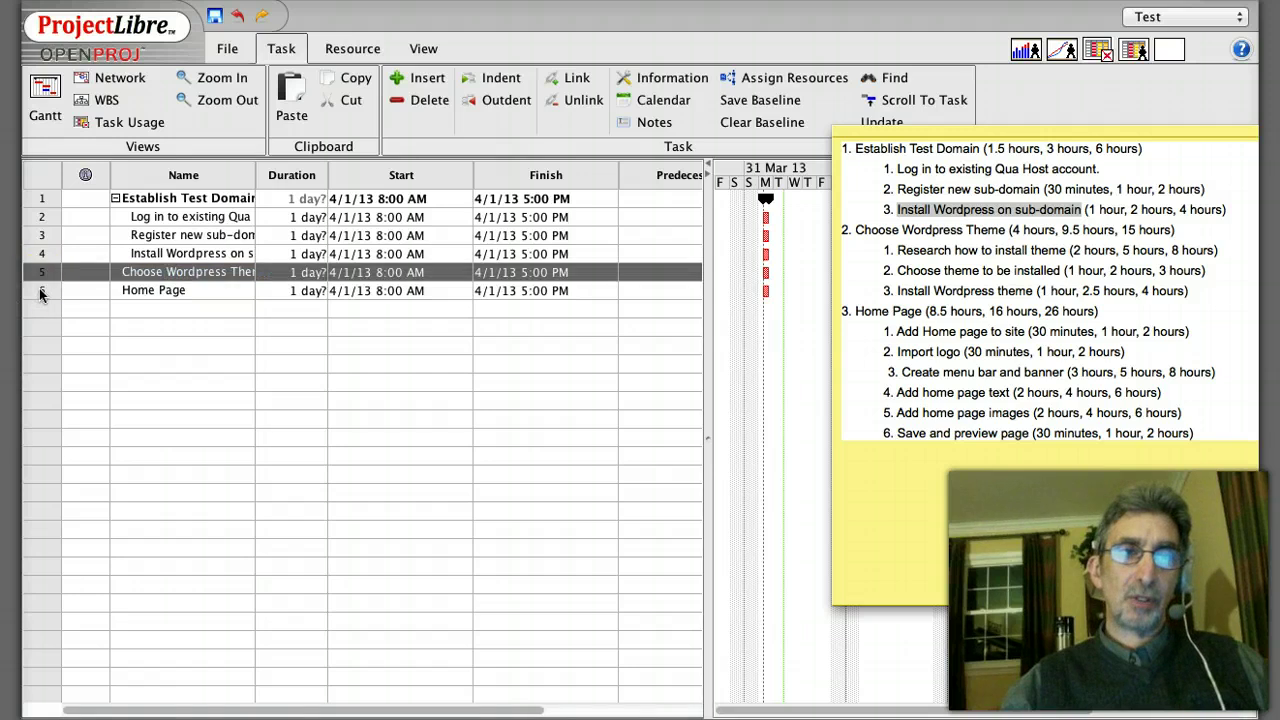
left_click(41, 289)
left_click(430, 80)
left_click(432, 82)
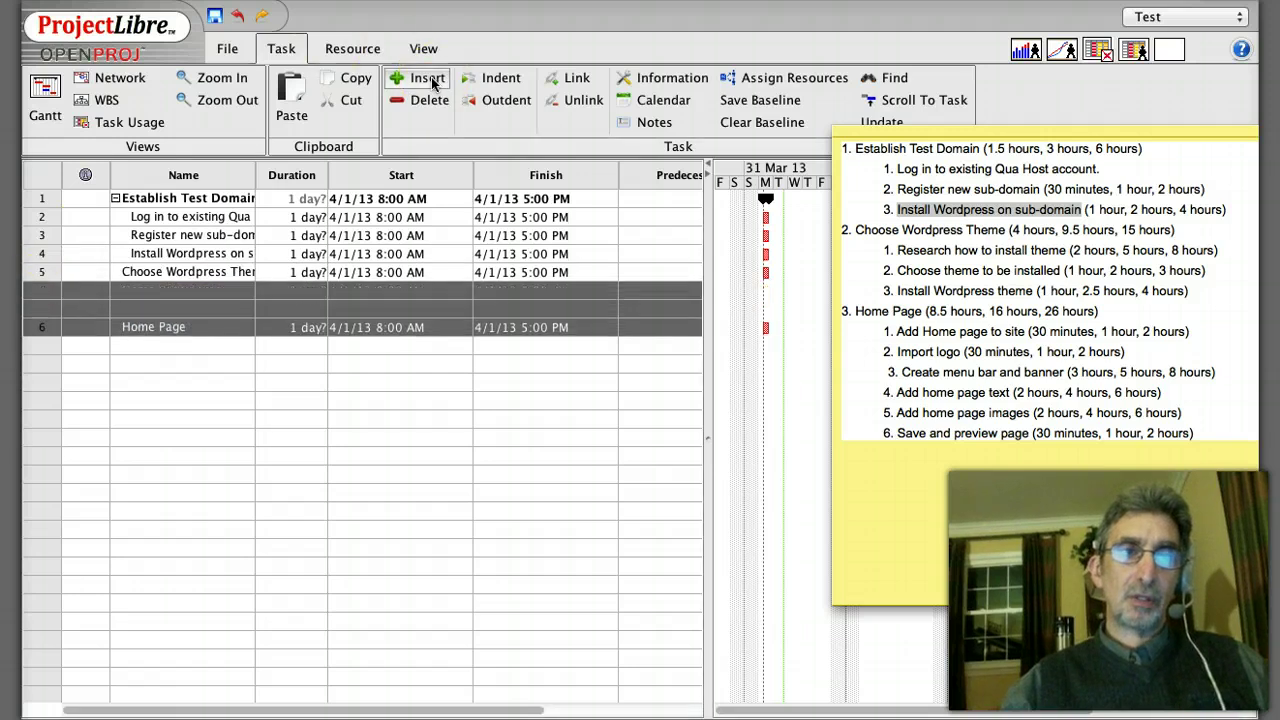
Step: Name the first two blank rows below Choose Wordpress Theme "Research" and "Choose theme"
left_click(197, 292)
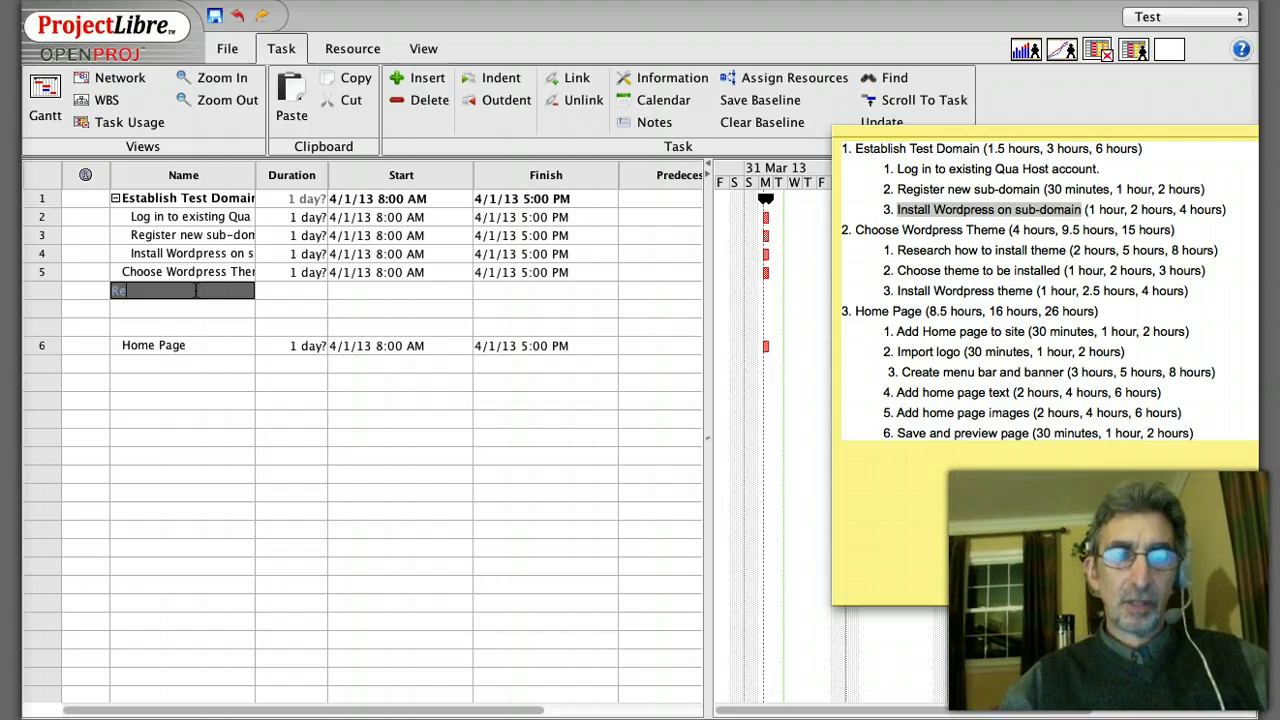
type("rch")
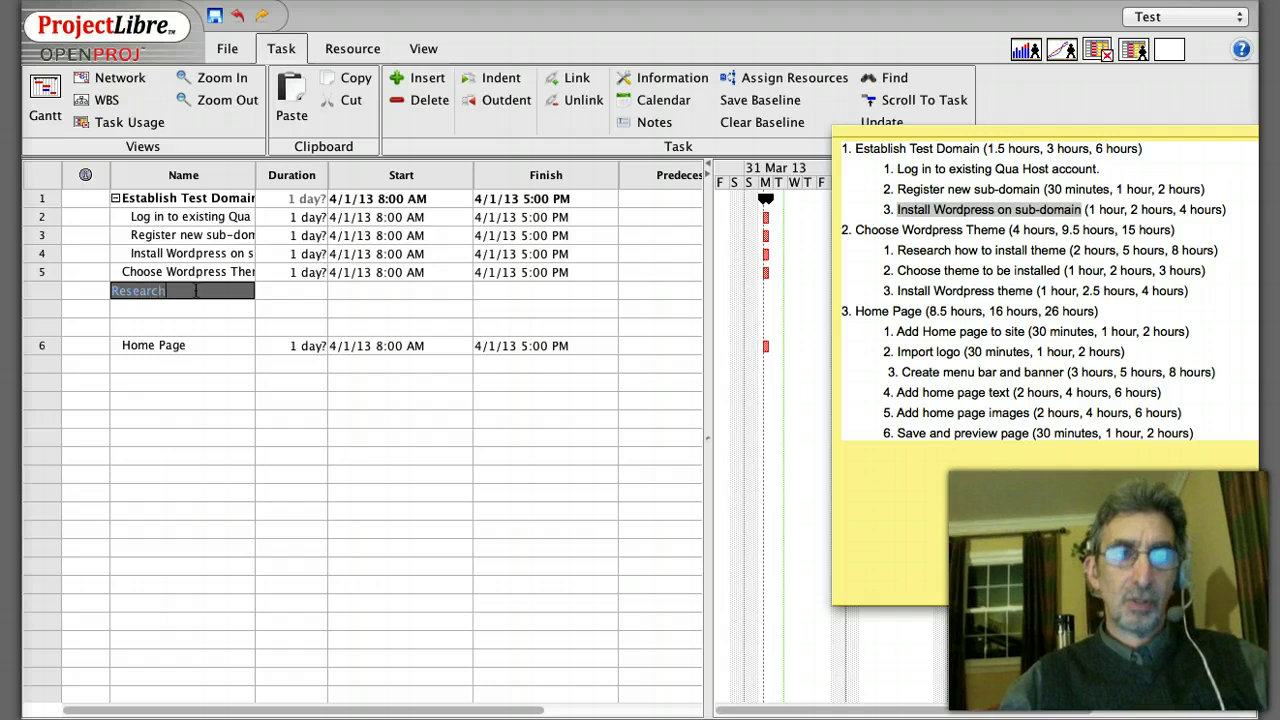
key("Return")
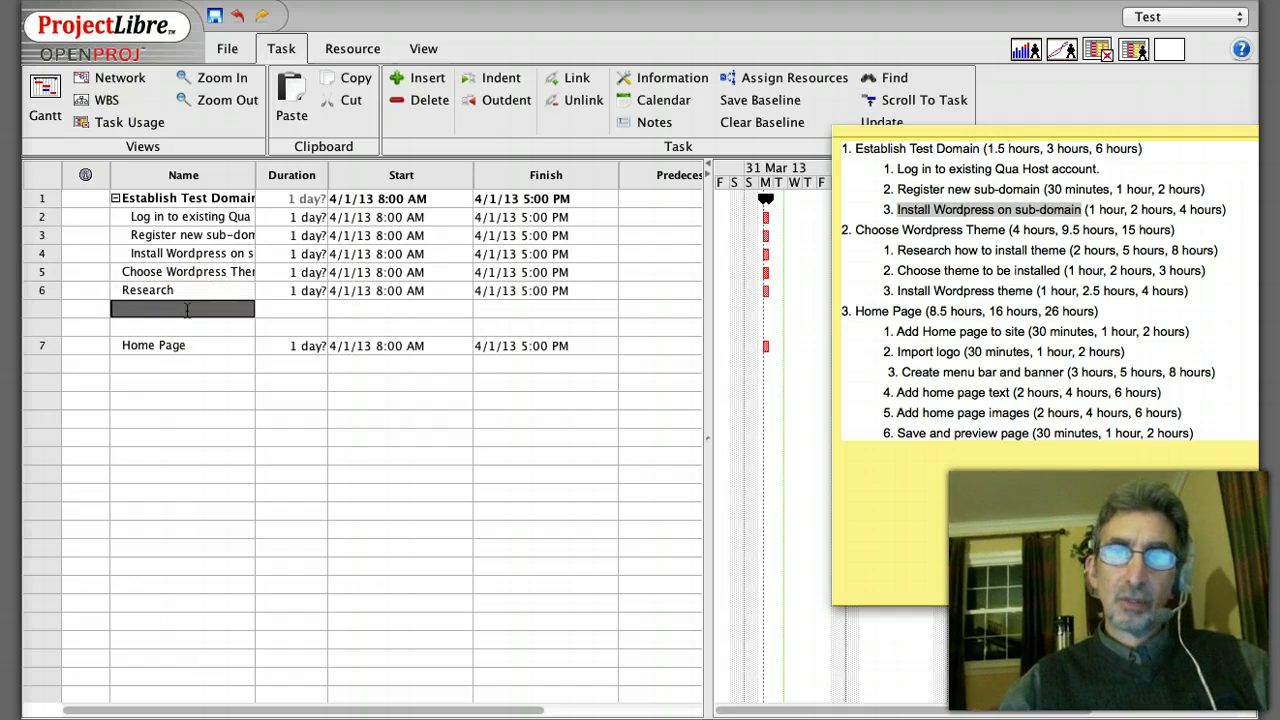
type("Choos")
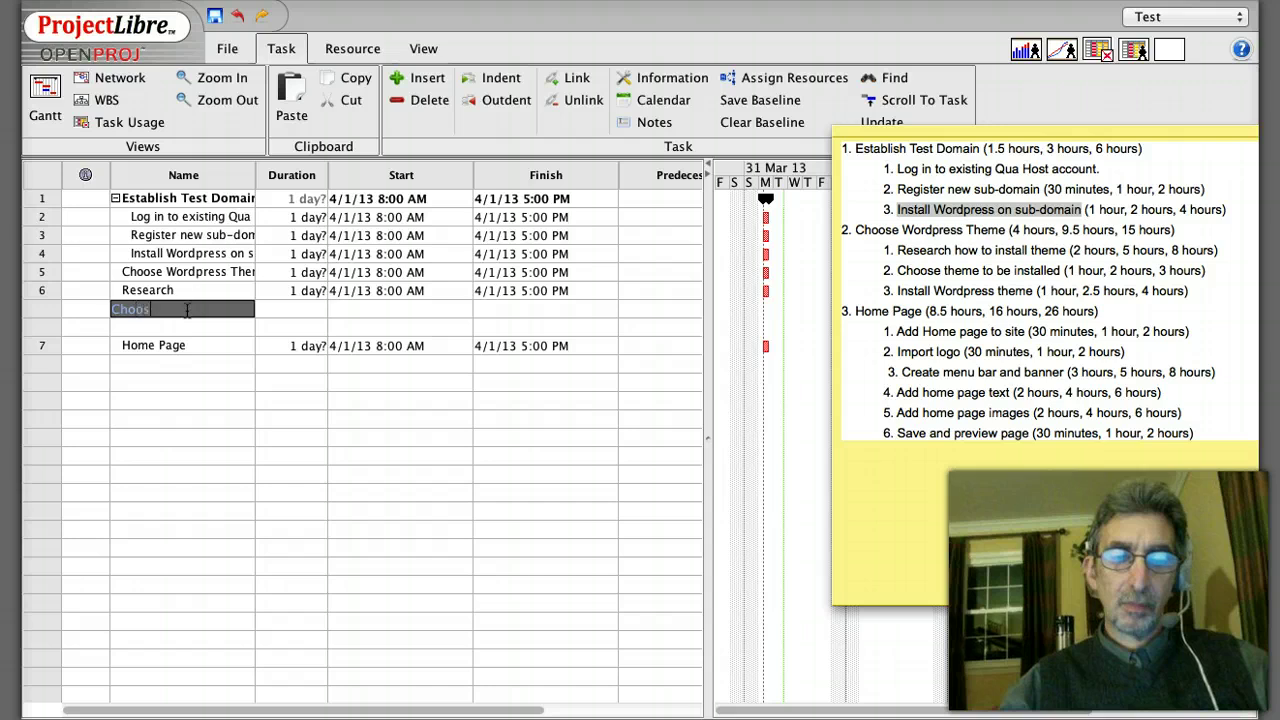
type("w theme")
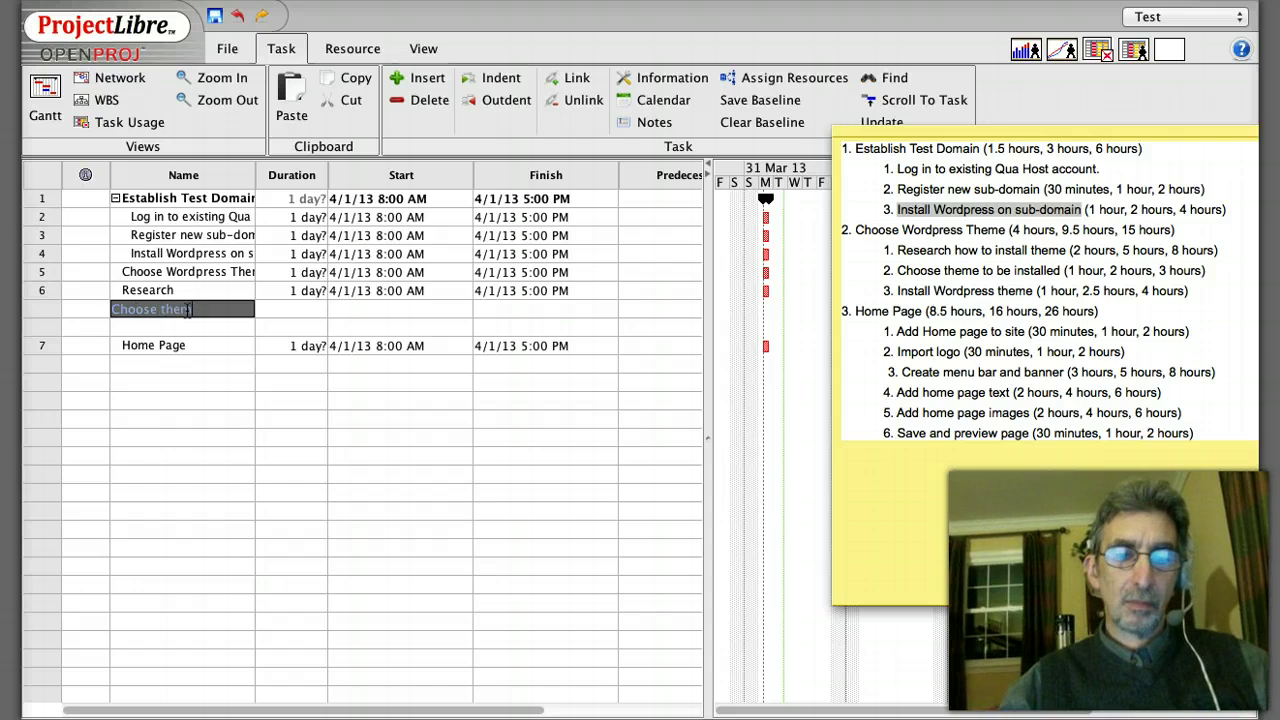
Step: Name the remaining blank row "Install theme" and indent Research, Choose theme and Install theme as subtasks of Choose Wordpress Theme
left_click(178, 326)
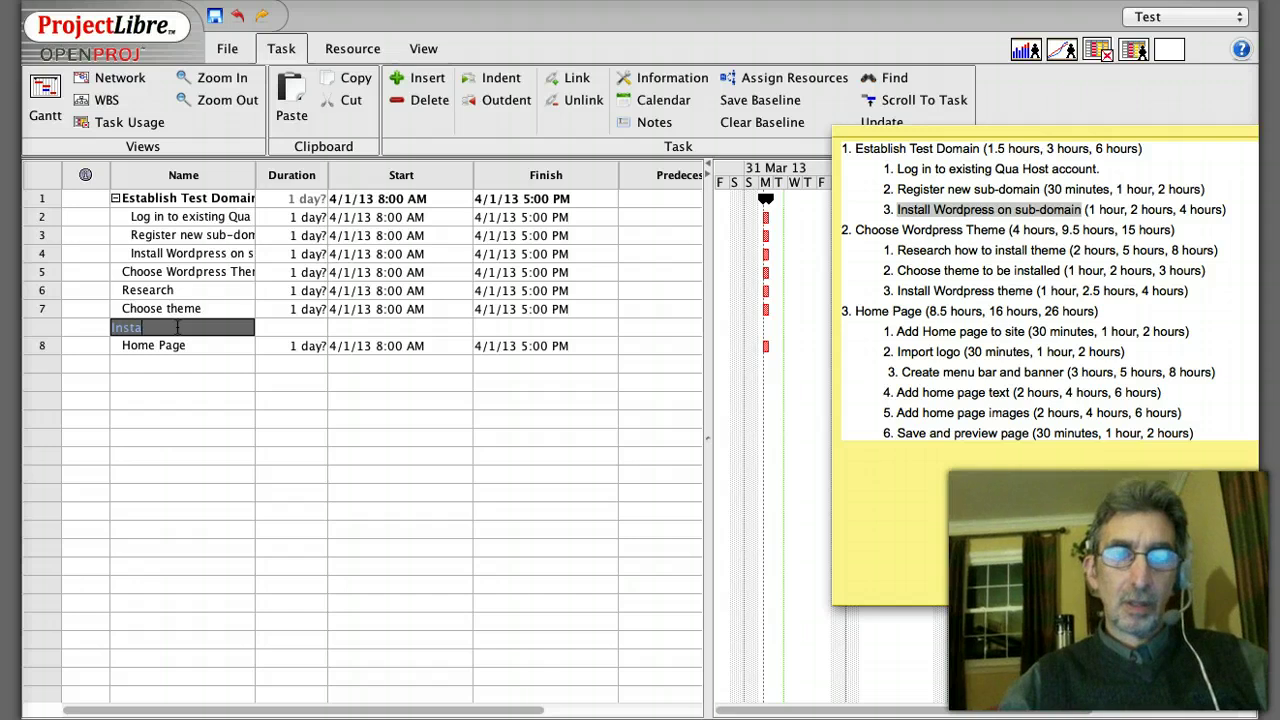
type("Install them")
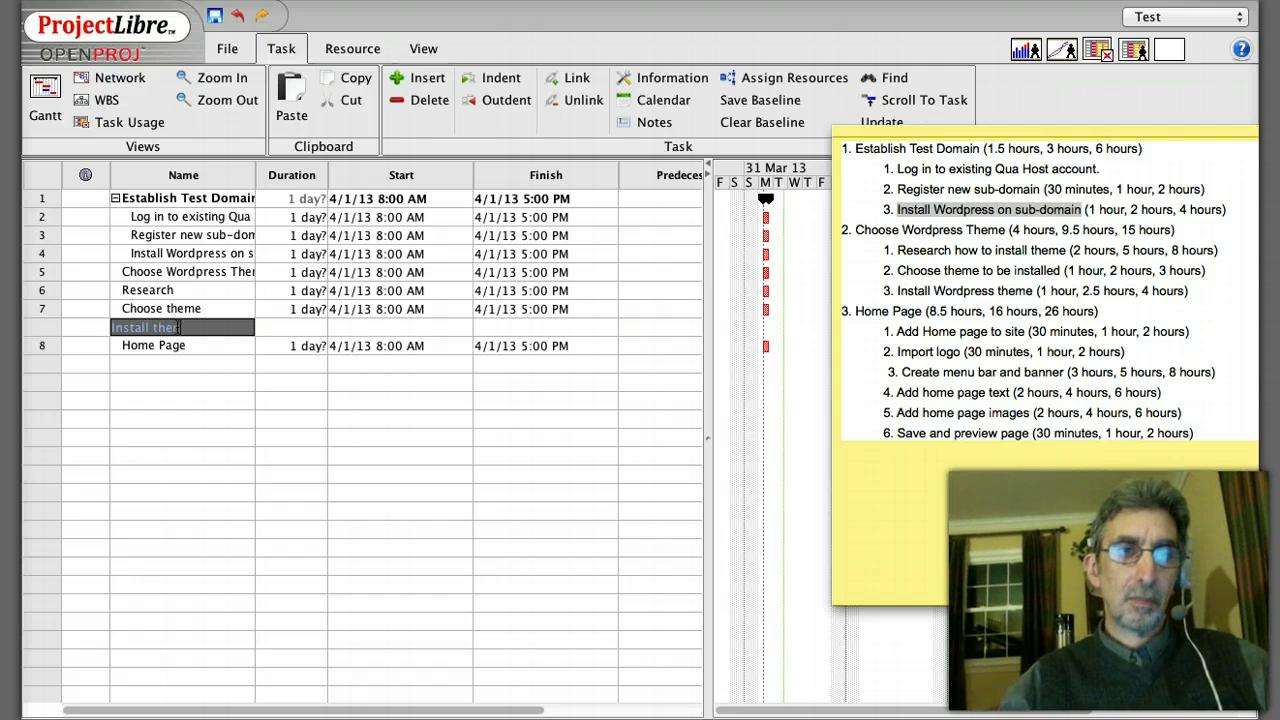
left_click(189, 330)
key("BackSpace")
key("BackSpace")
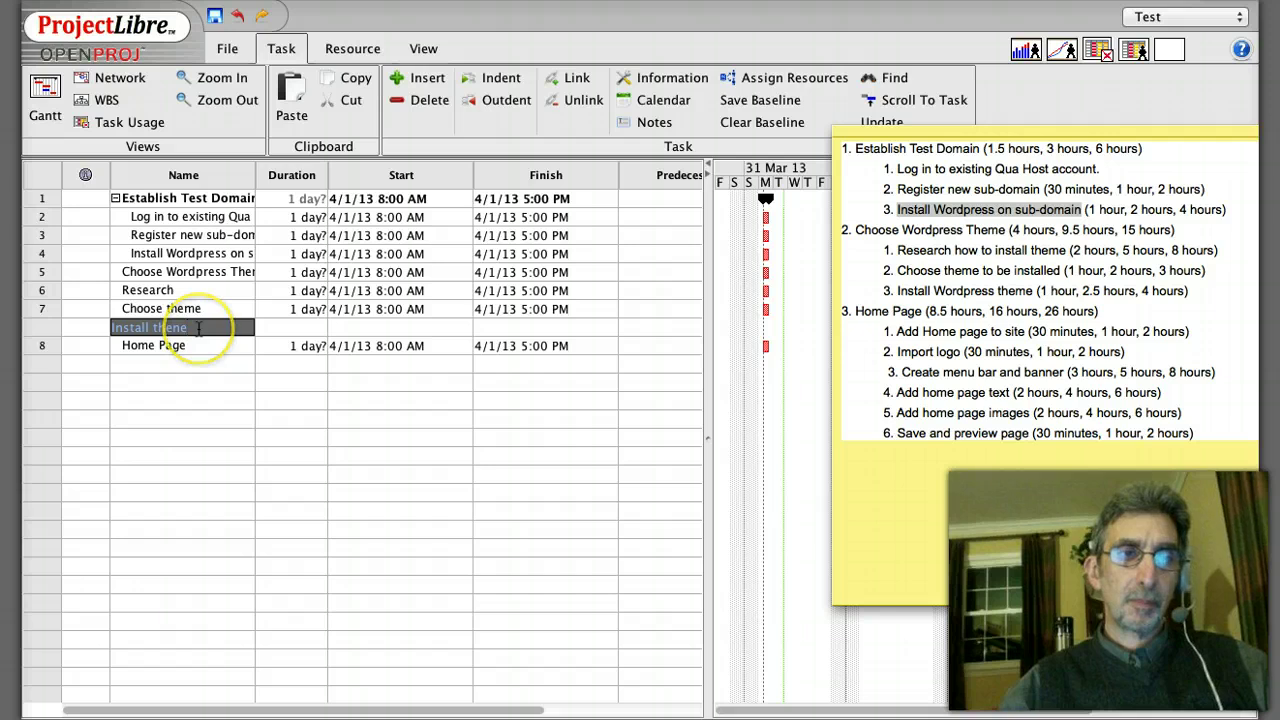
type("me")
left_click(194, 340)
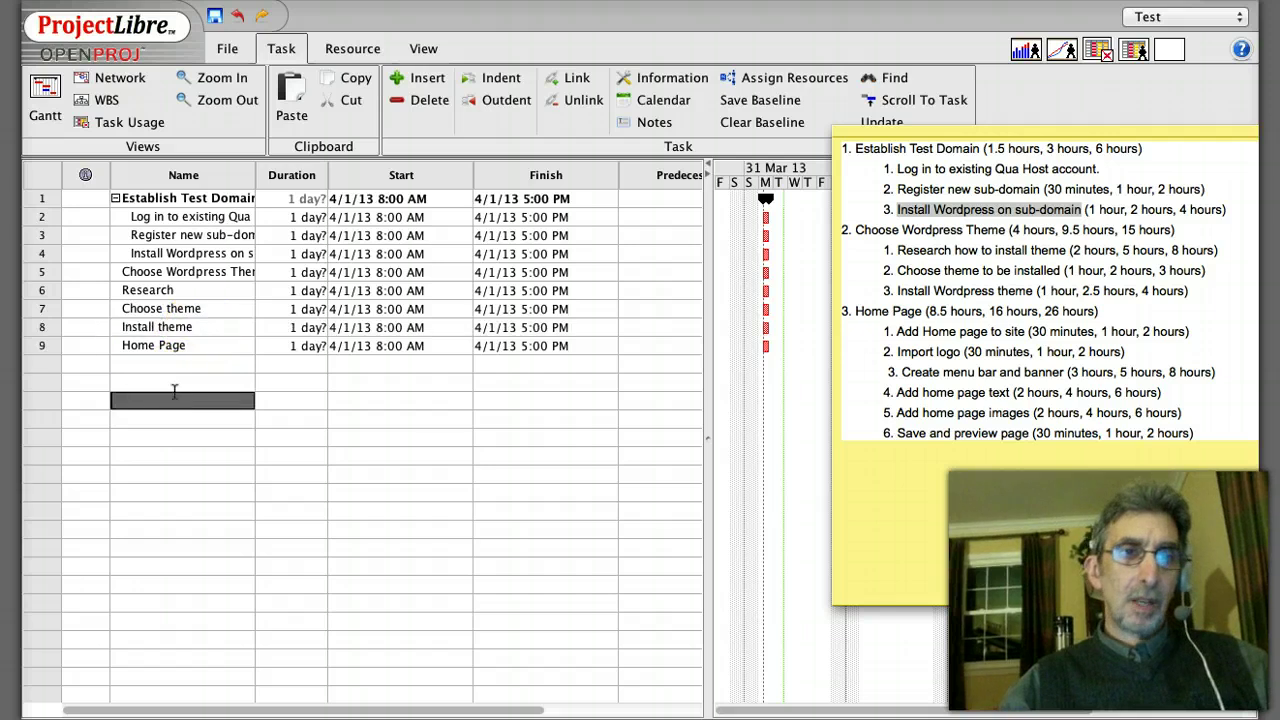
left_click_drag(128, 288, 137, 331)
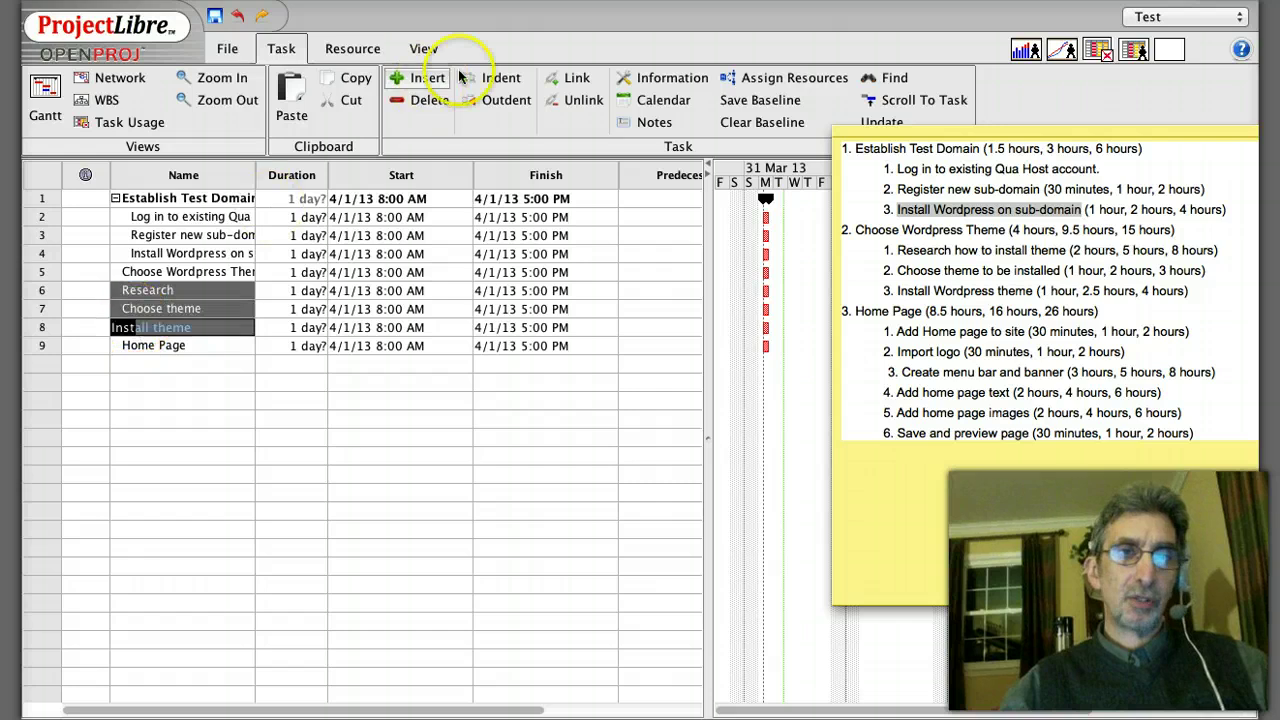
left_click(490, 78)
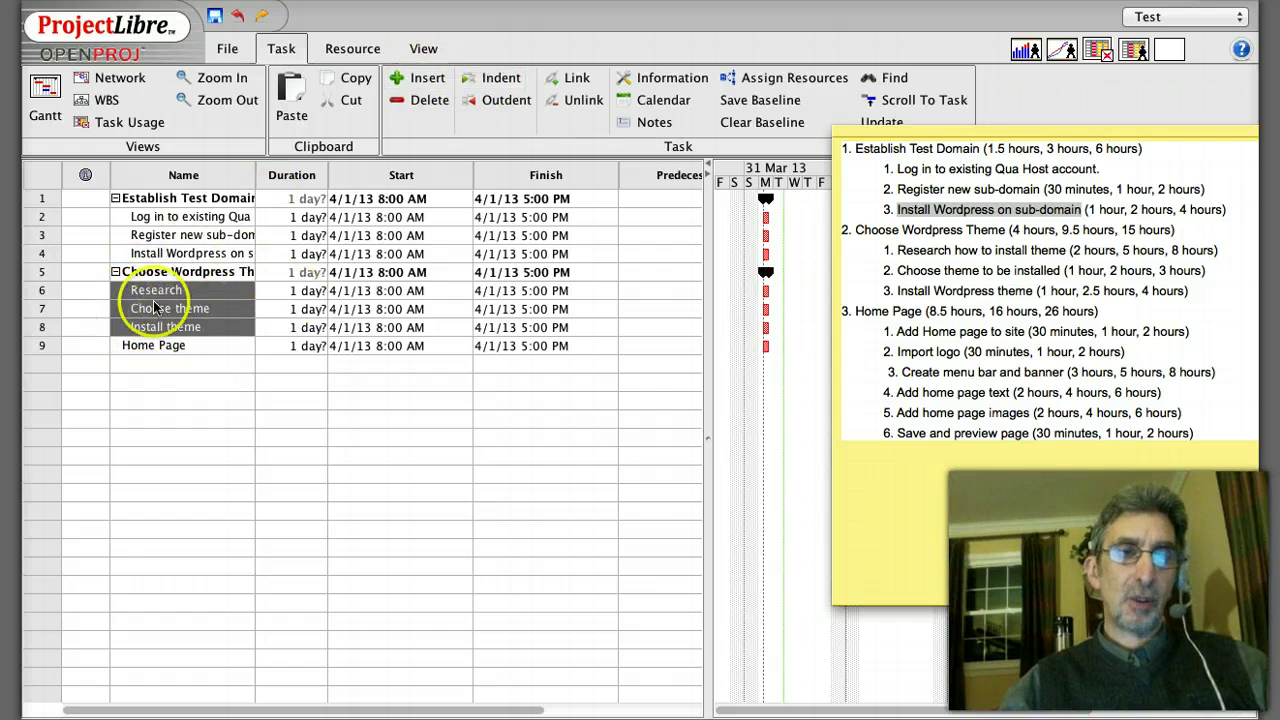
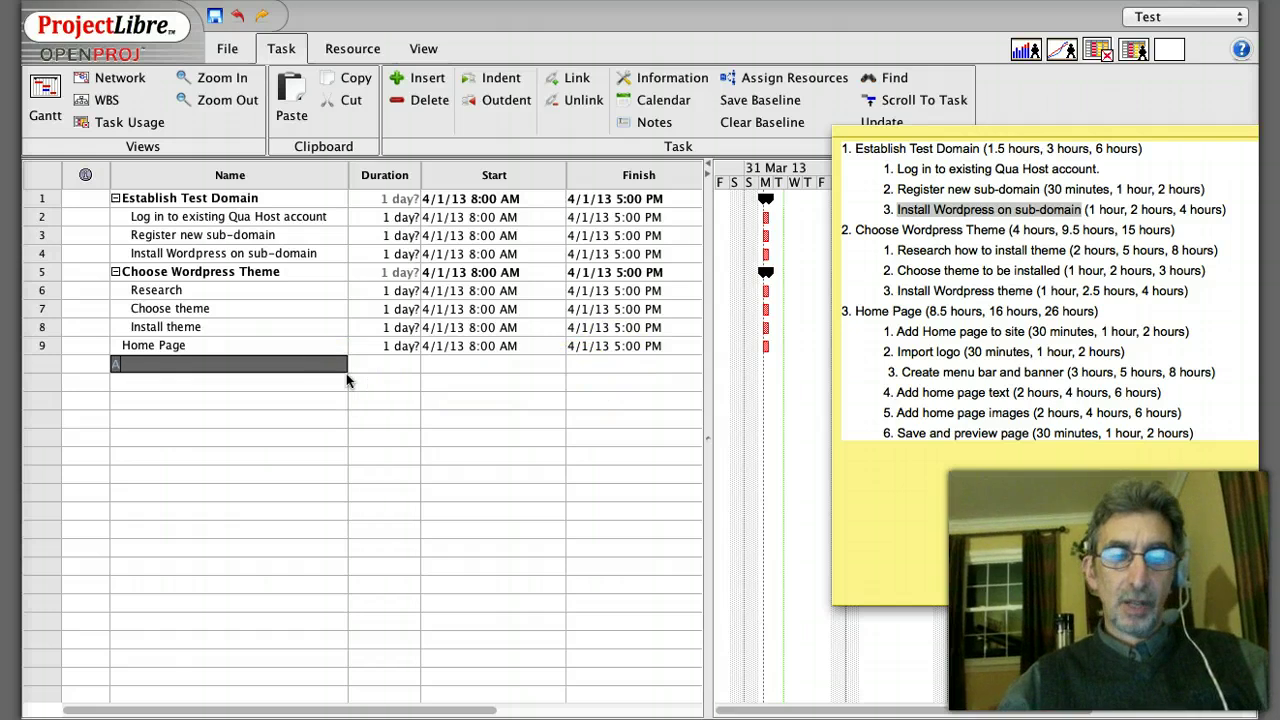
Step: Add the tasks "Add home page" and "Import logo" in the empty rows below Home Page
type("home page")
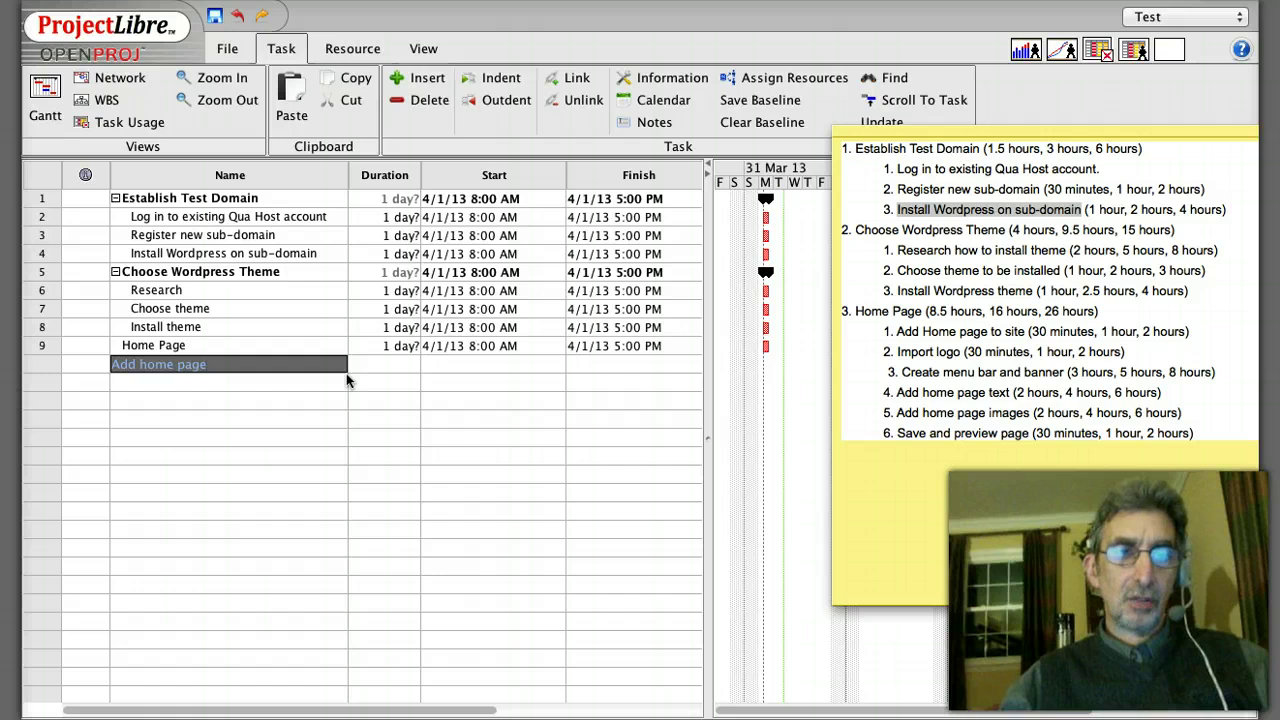
key("Return")
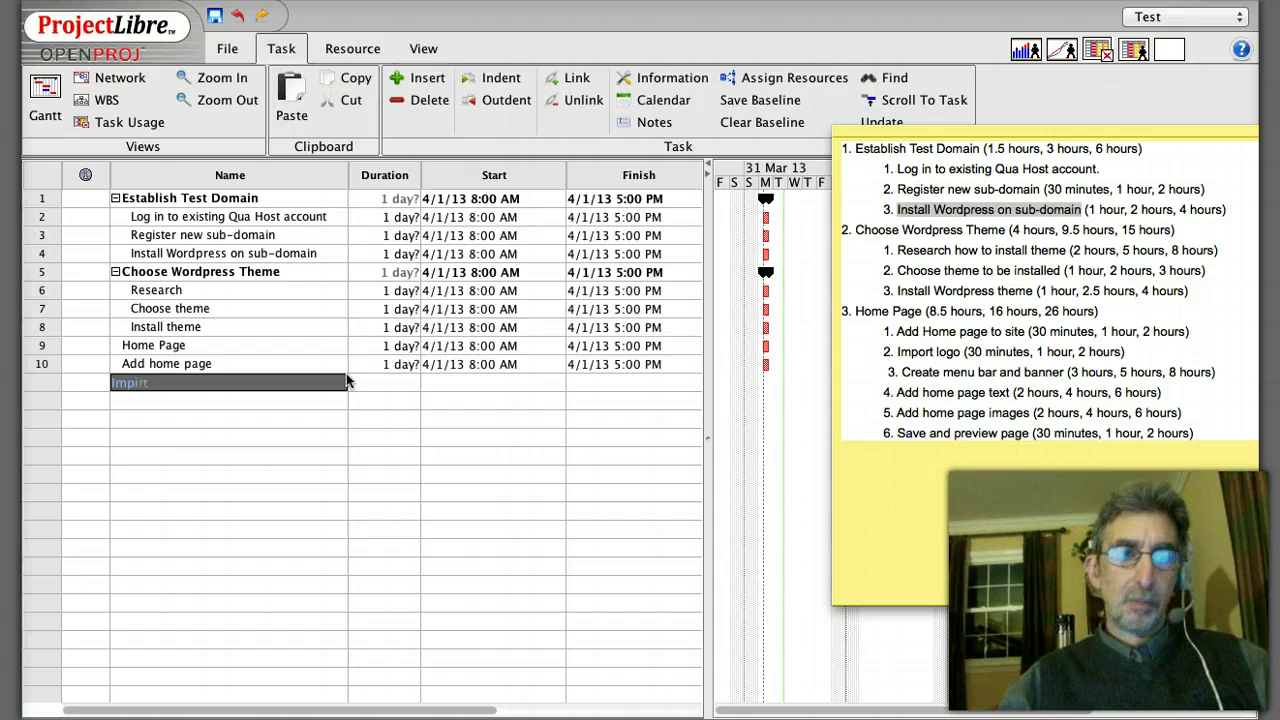
key("BackSpace")
key("BackSpace")
key("BackSpace")
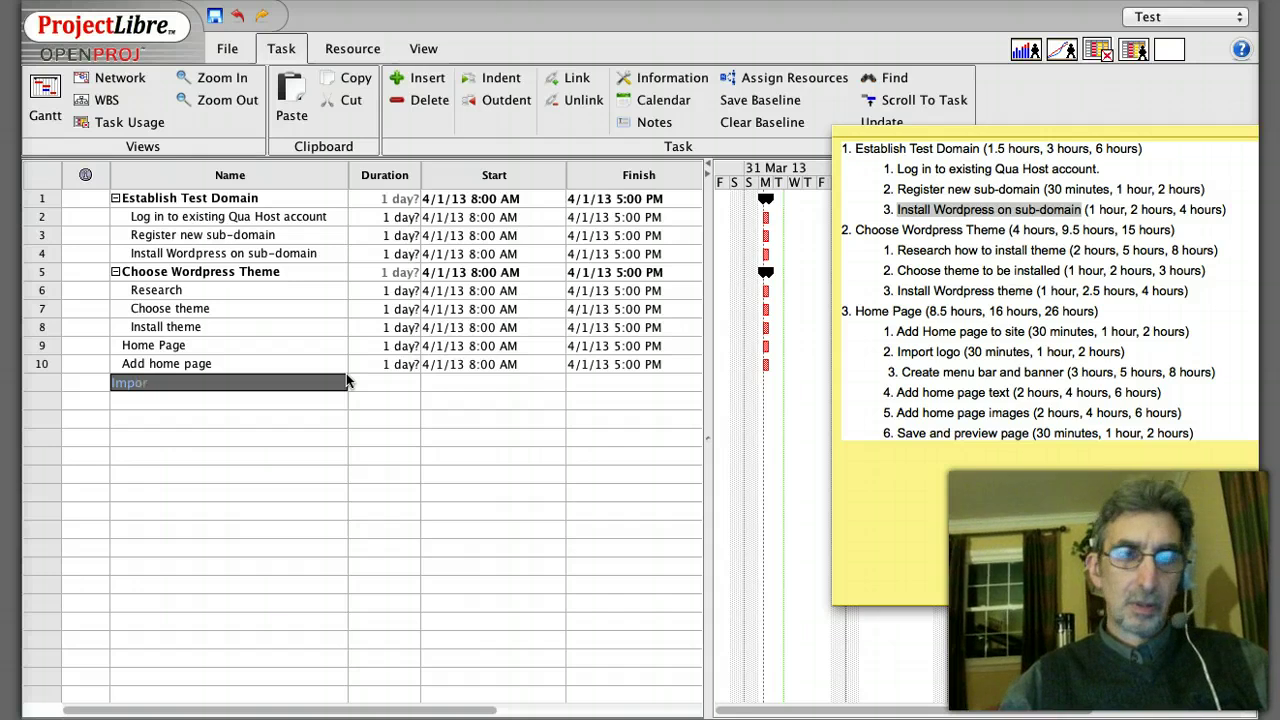
type("ort lo")
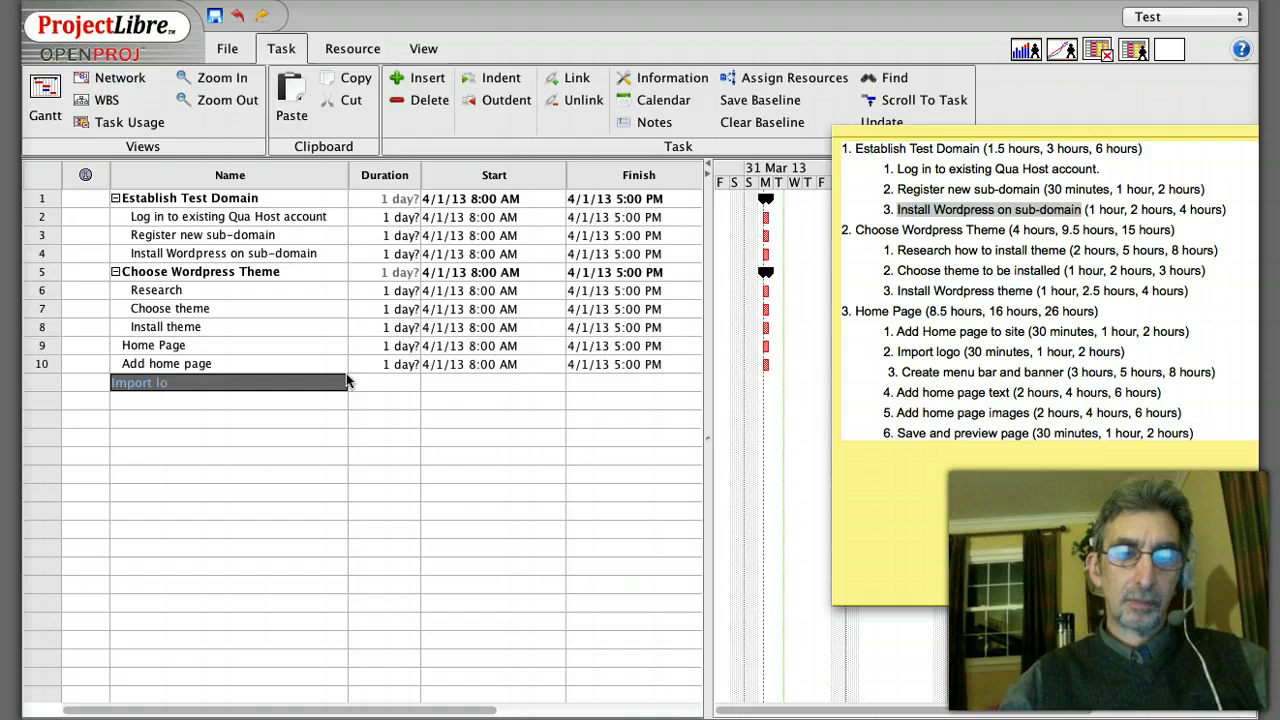
type("go")
key("Return")
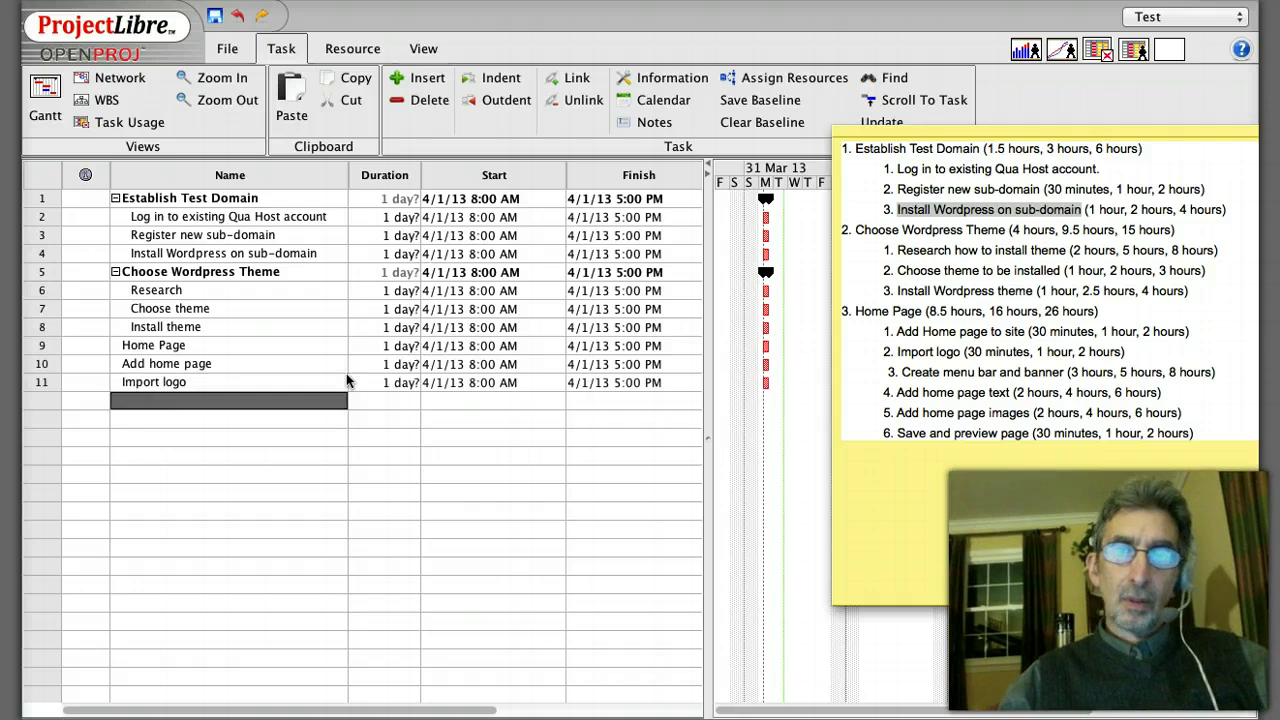
Step: Add the tasks "Create menu" and "Add home text" below Import logo
type("Create")
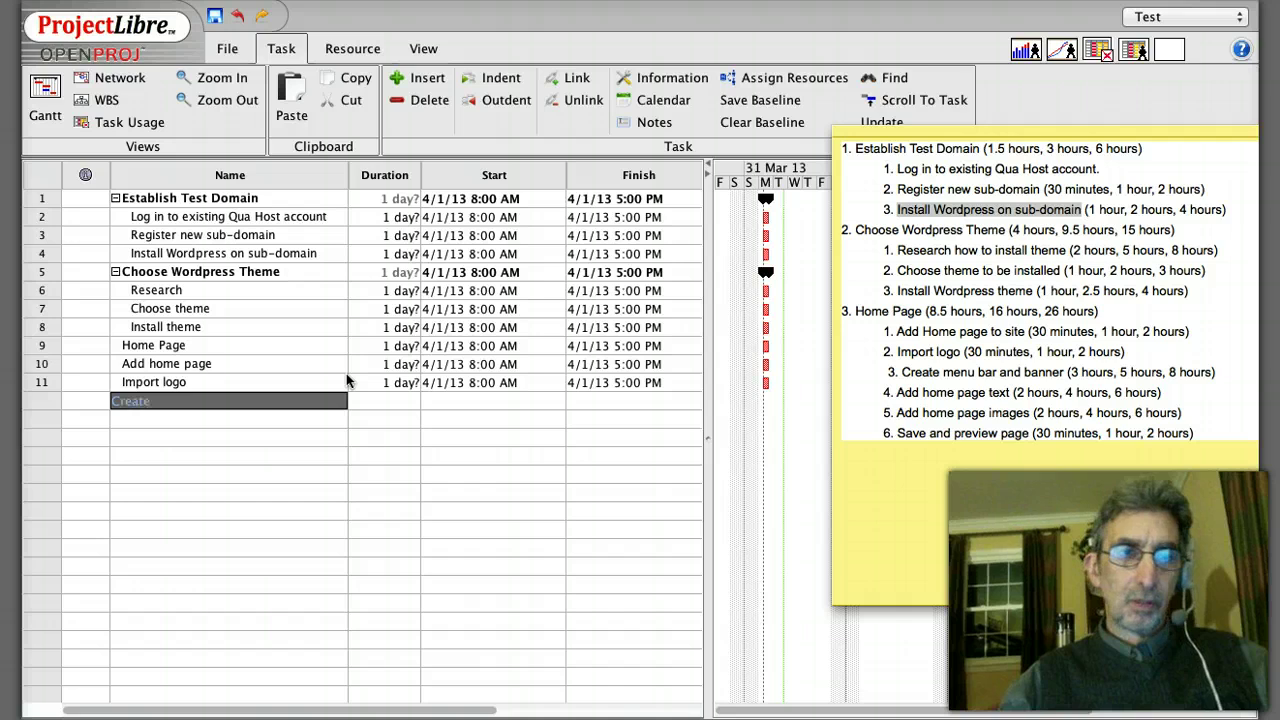
type(" menu")
key("Return")
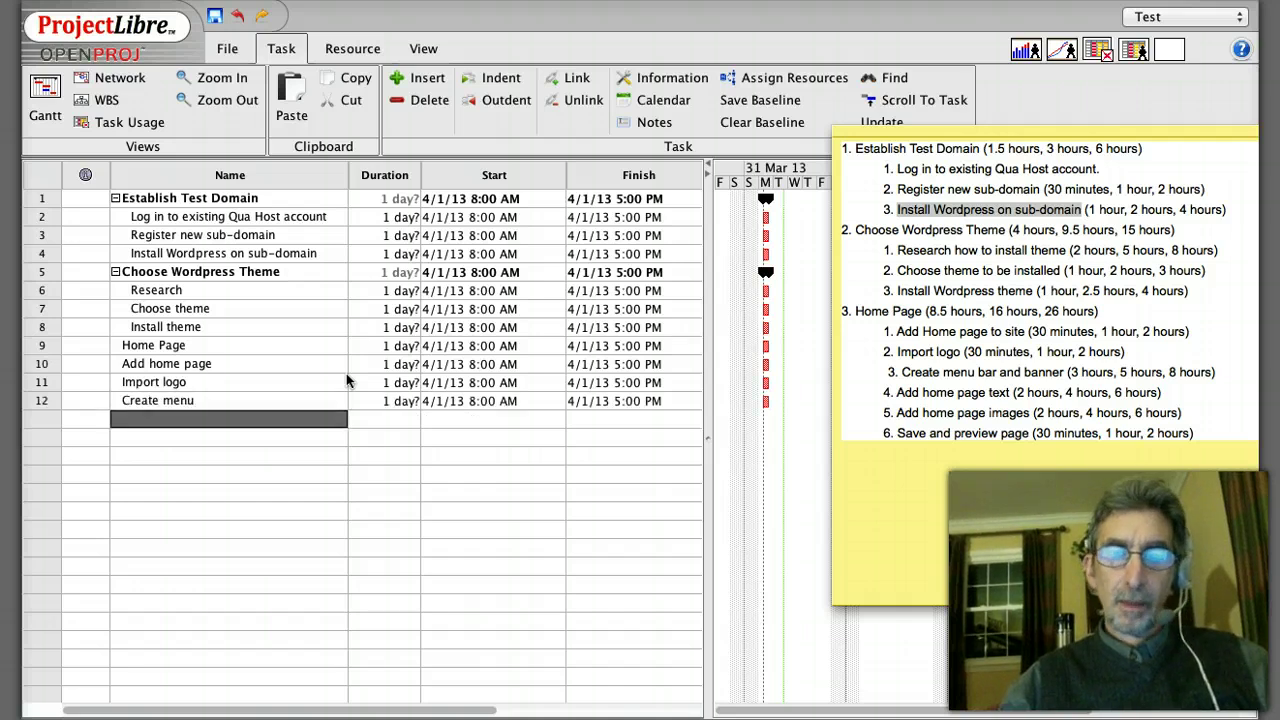
type("Add home")
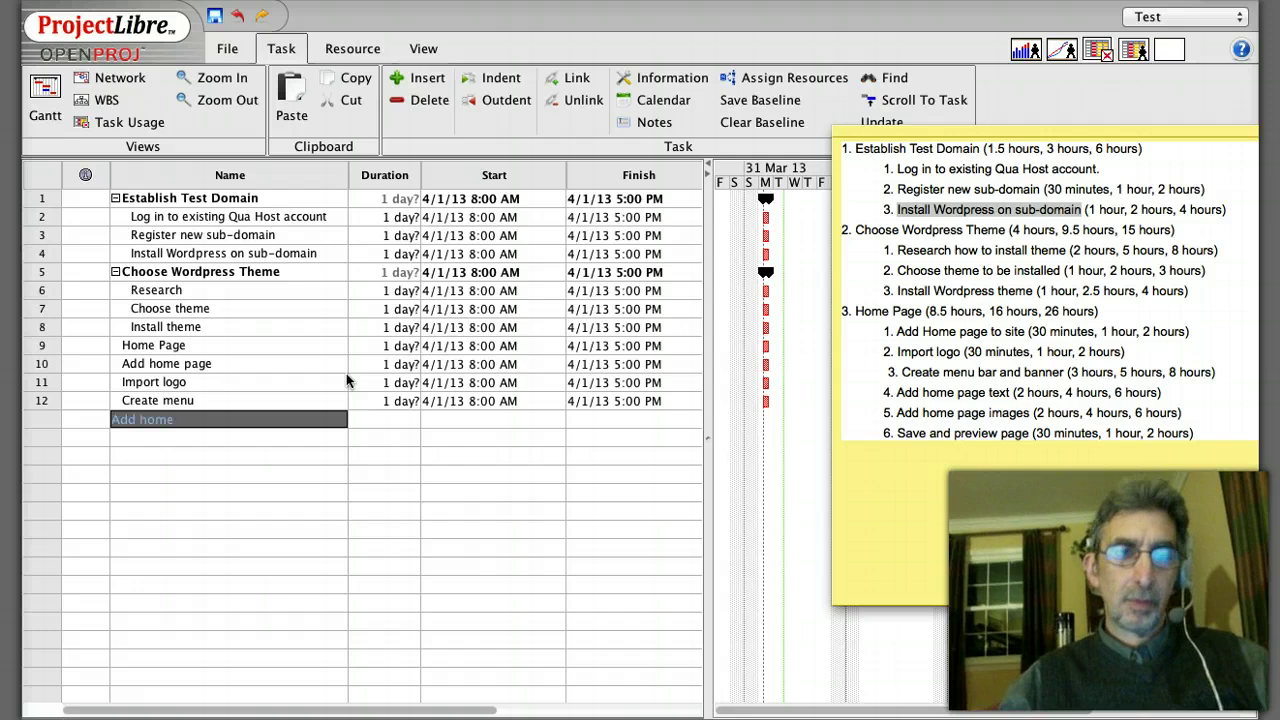
type(" text")
key("Return")
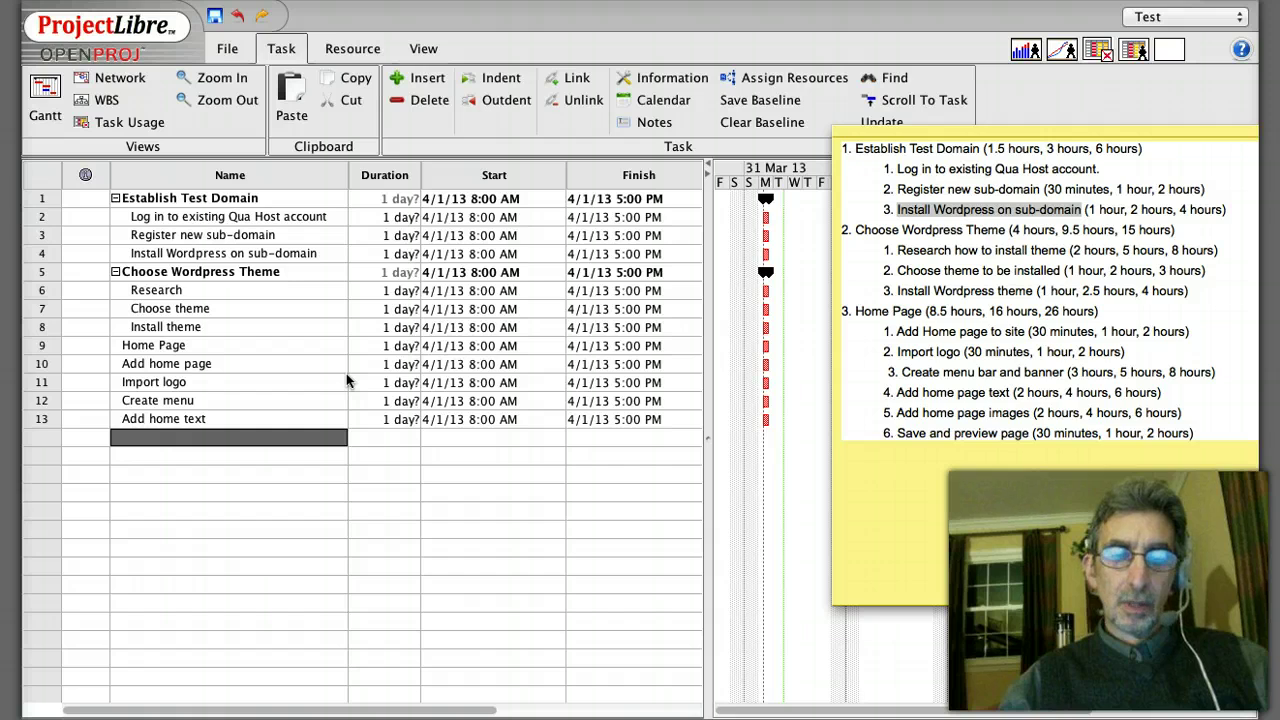
Step: Enter a task named "Add home iamges" below Add home text
type("Add home om")
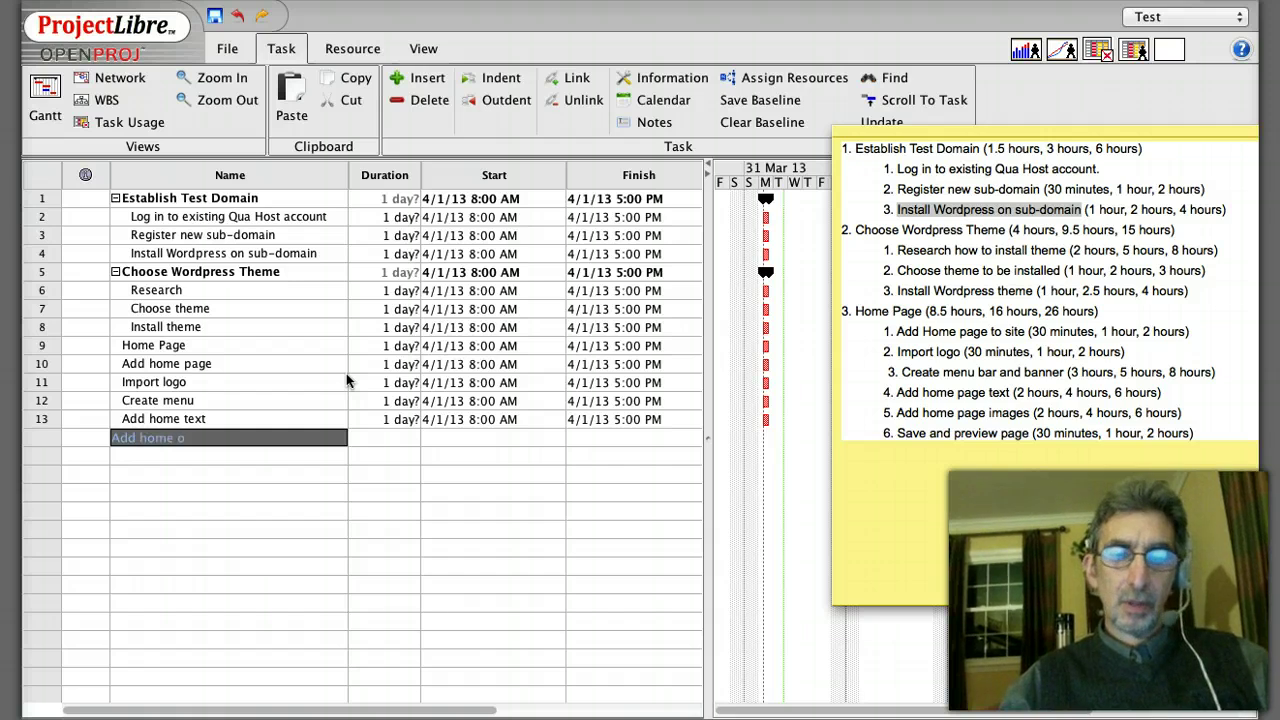
key("BackSpace")
key("BackSpace")
type("iamges")
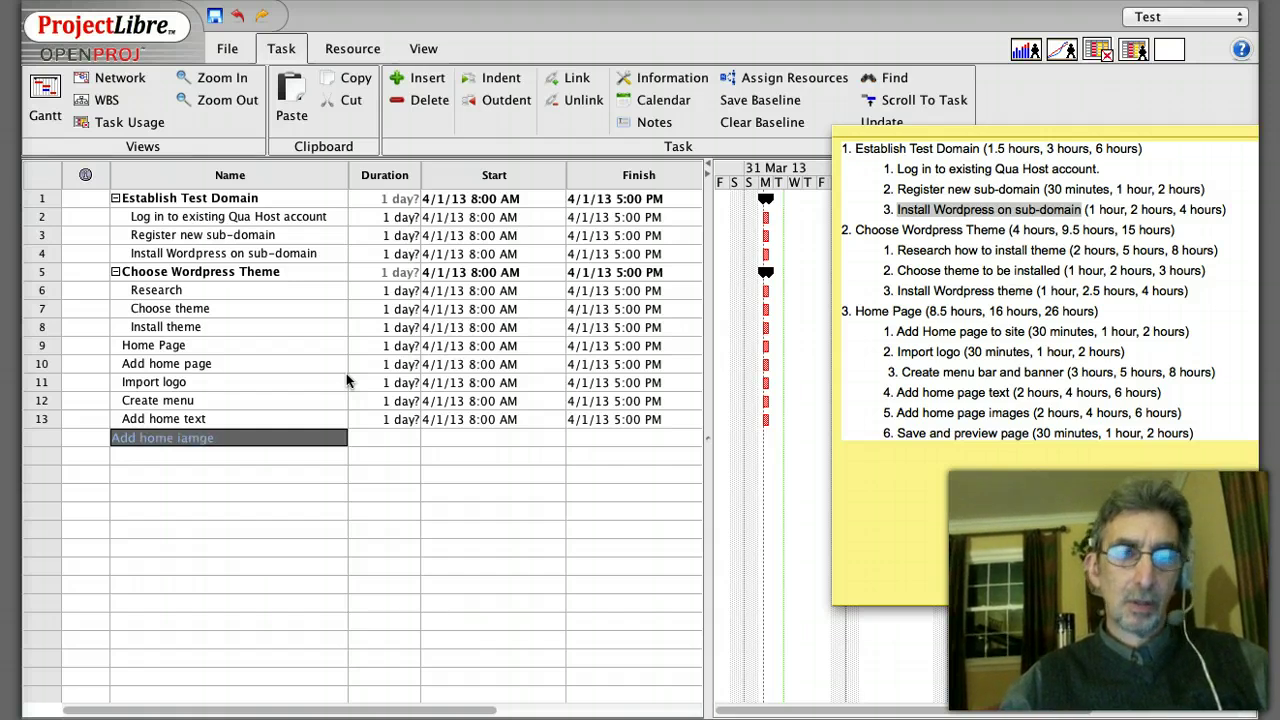
key("Return")
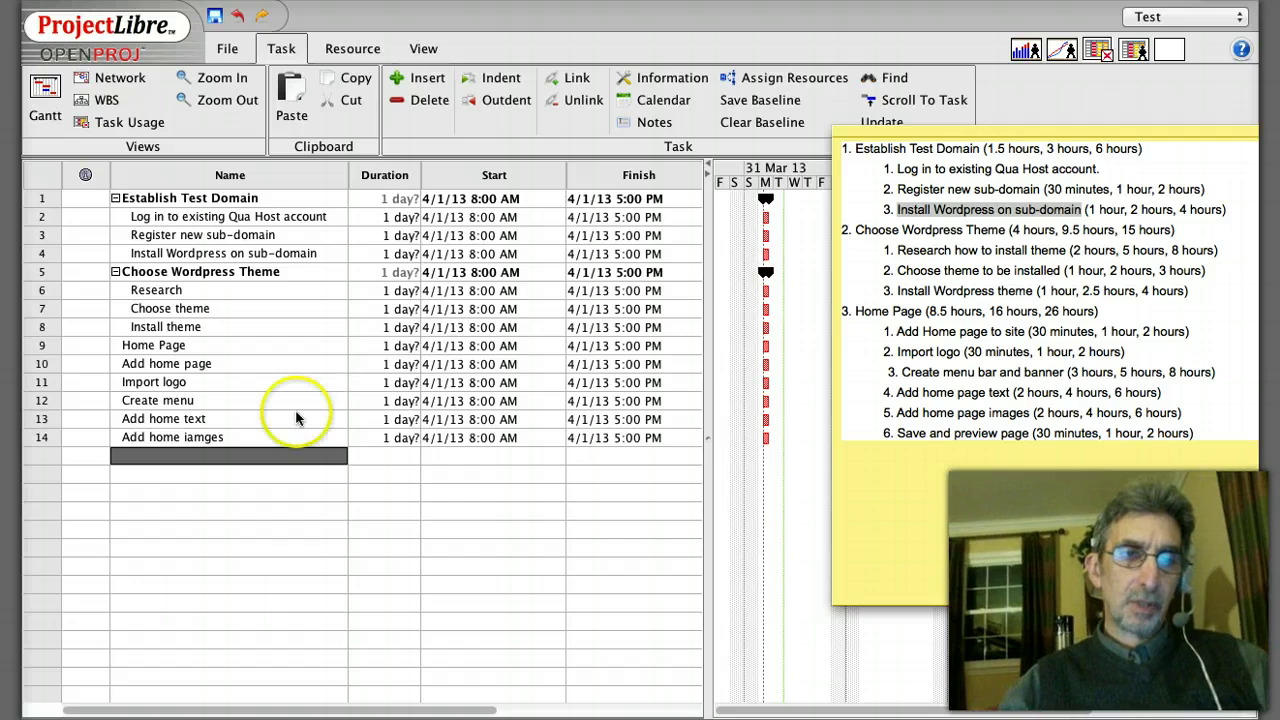
Step: Correct the misspelled name of task 14 to "Add home images" in its task information
double_click(218, 438)
double_click(218, 438)
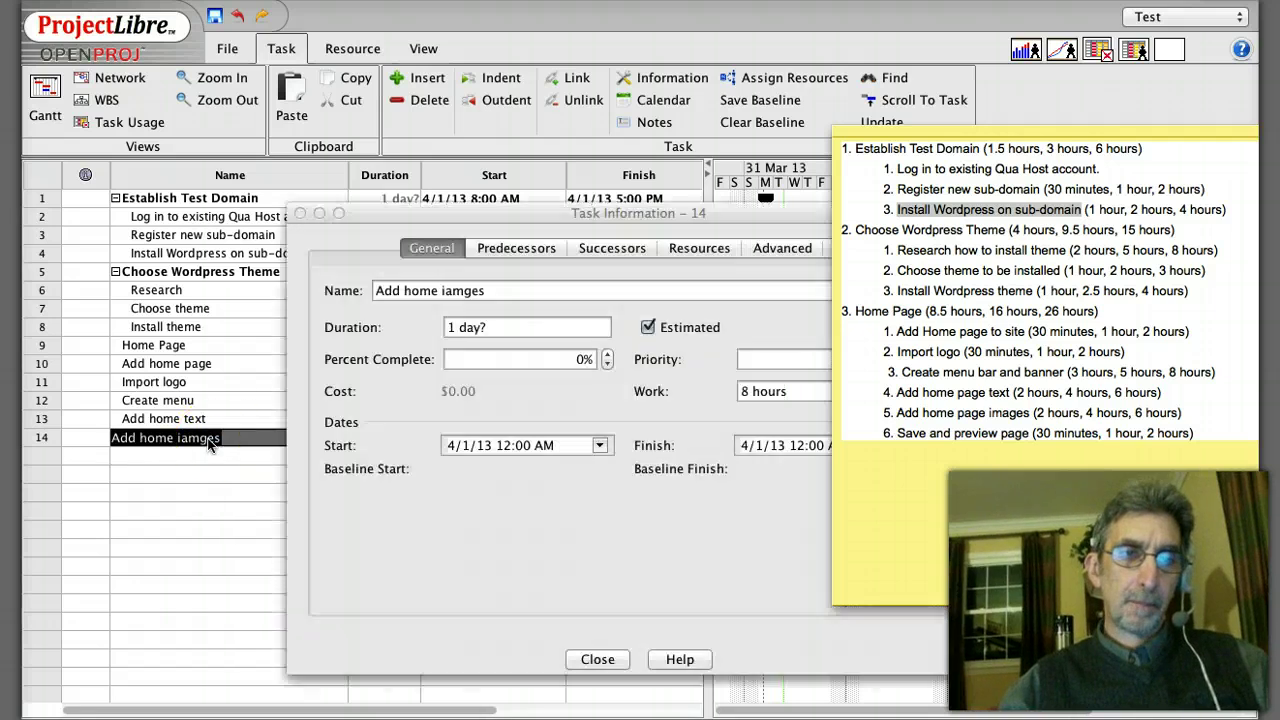
left_click_drag(485, 290, 458, 290)
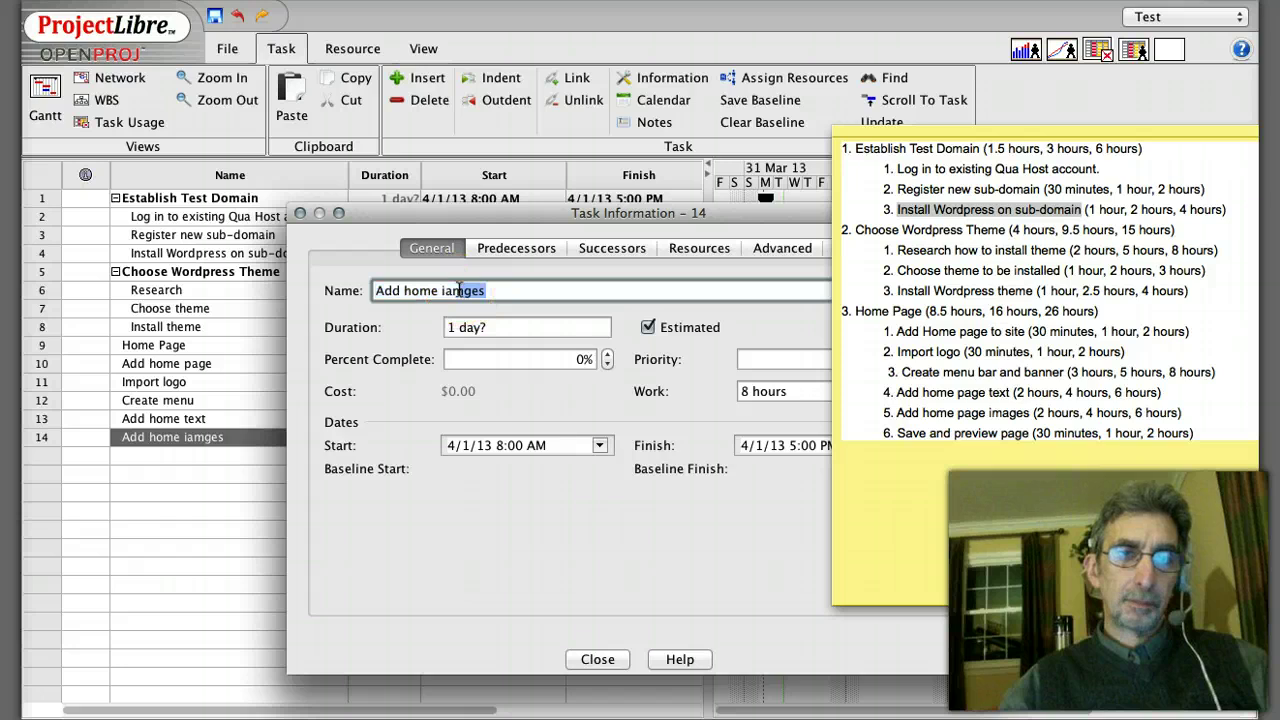
type("im")
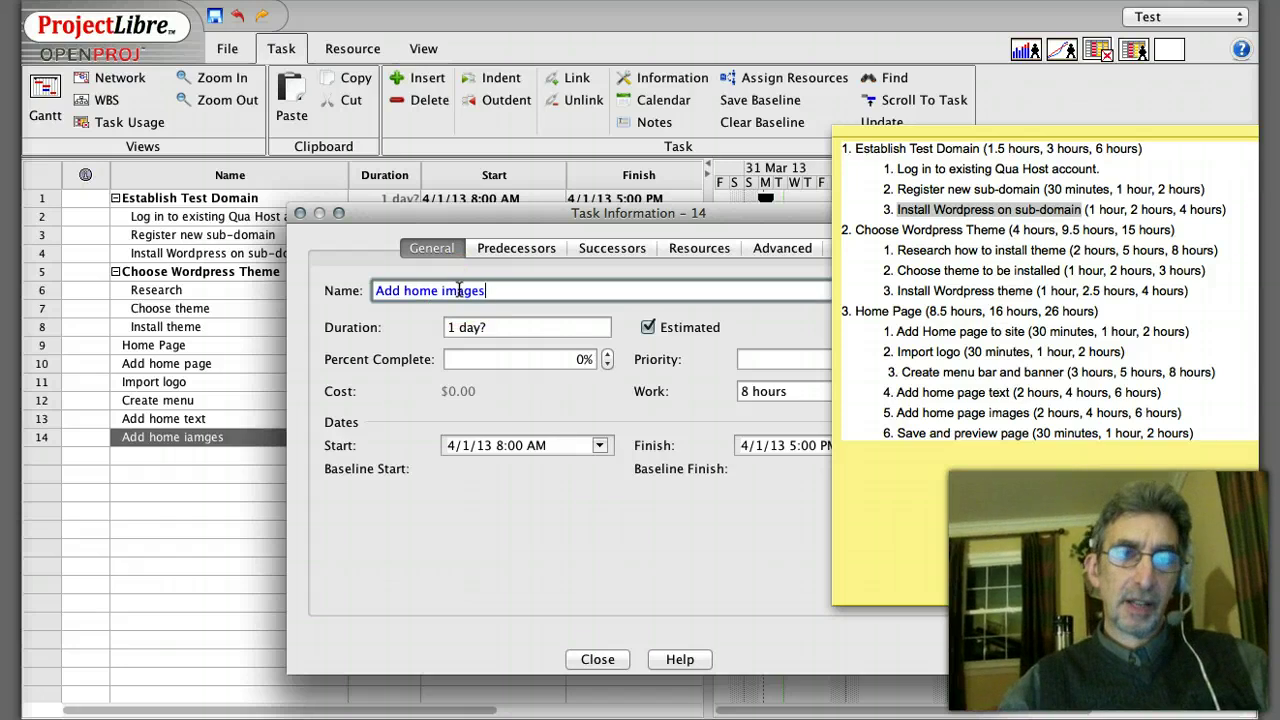
type("ages")
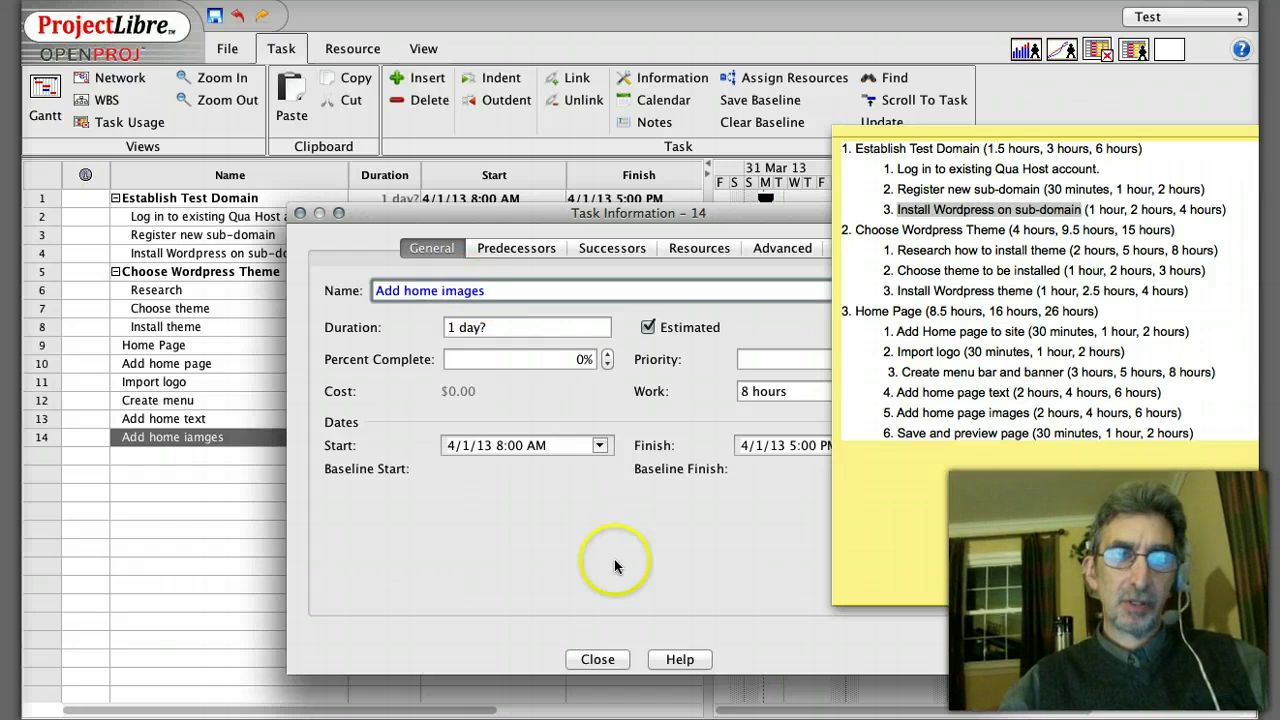
left_click(597, 659)
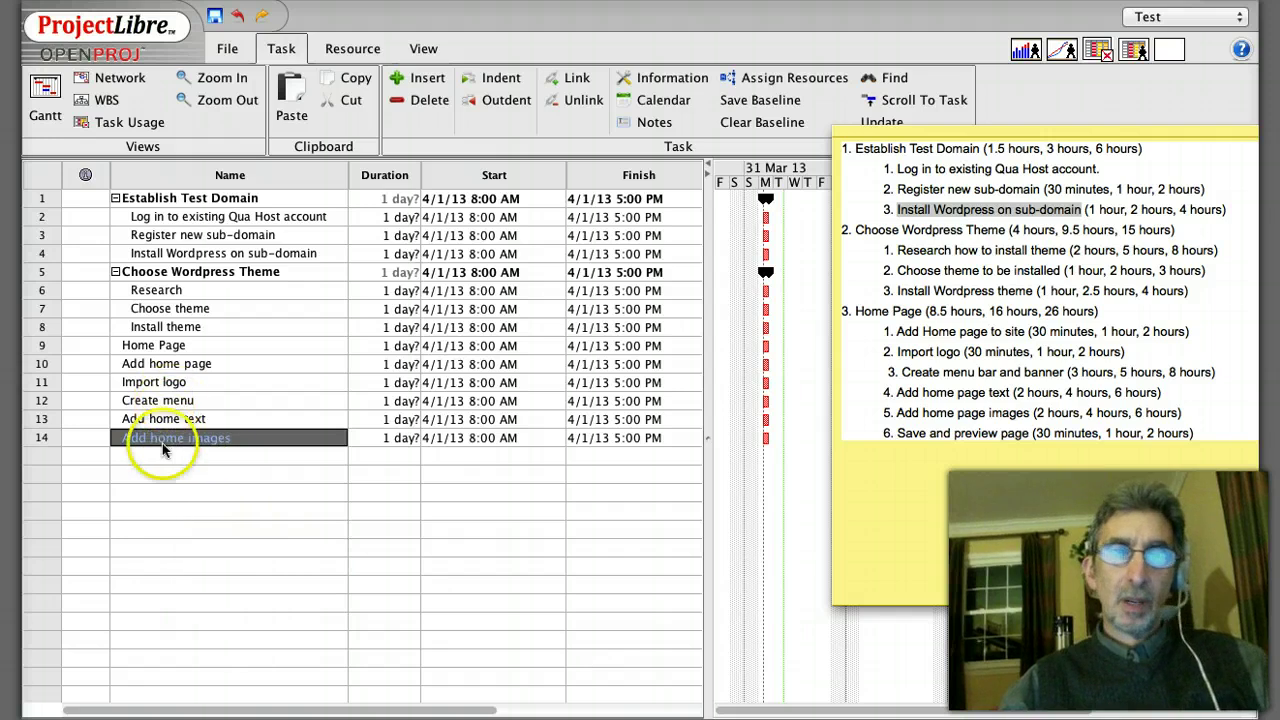
Step: Add the task "Save and preview" below Add home images
key("Return")
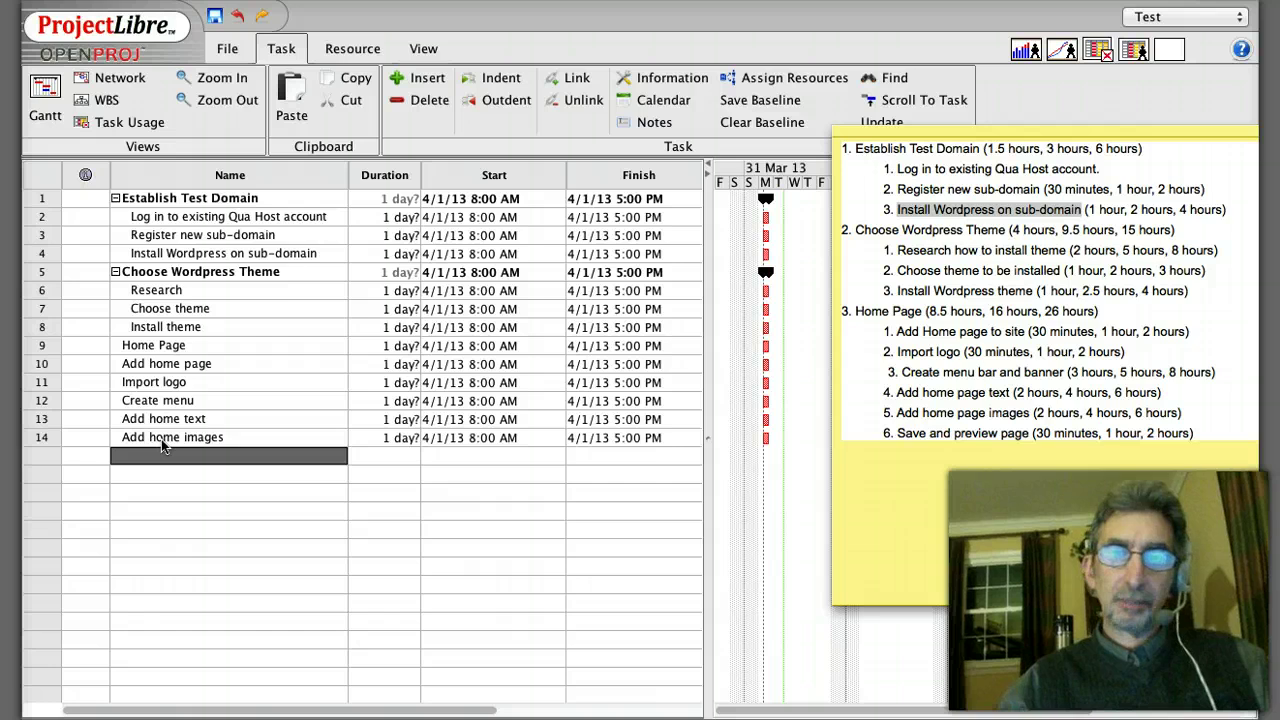
type("Save an")
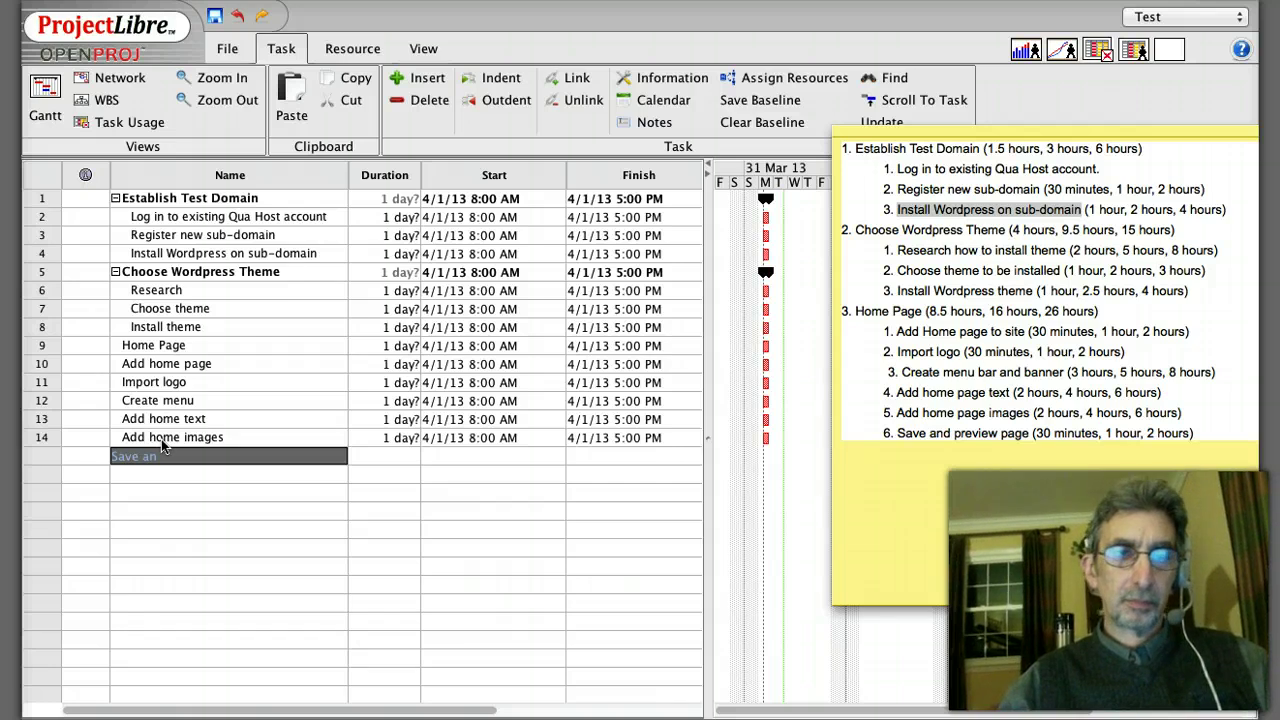
type("d preview")
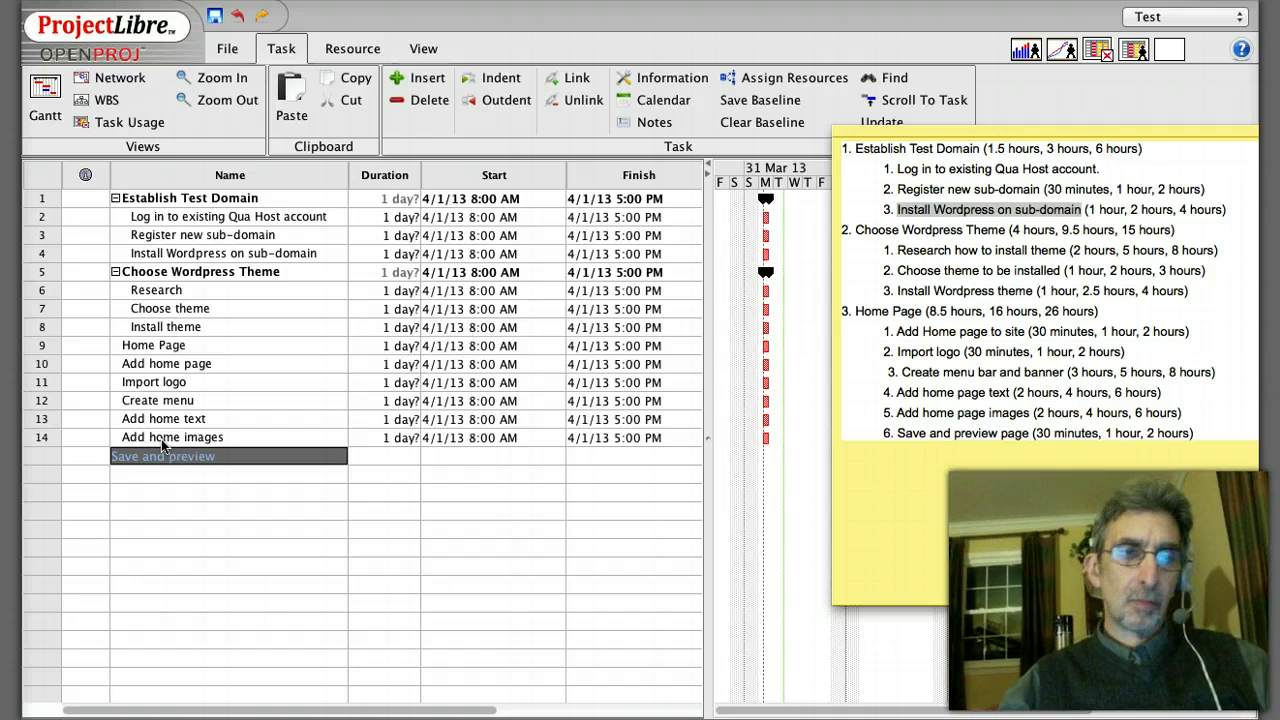
key("Return")
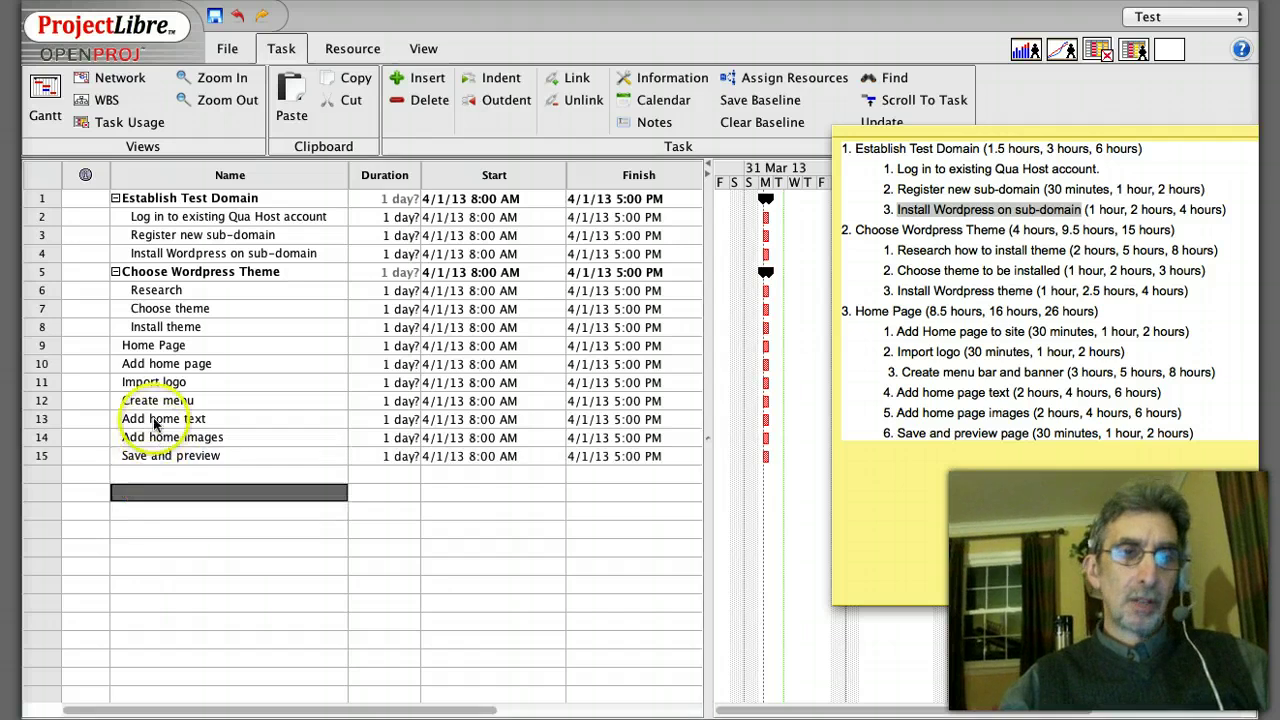
Step: Indent the six tasks from Add home page through Save and preview as subtasks of Home Page
left_click(145, 364)
left_click(143, 456, "shift")
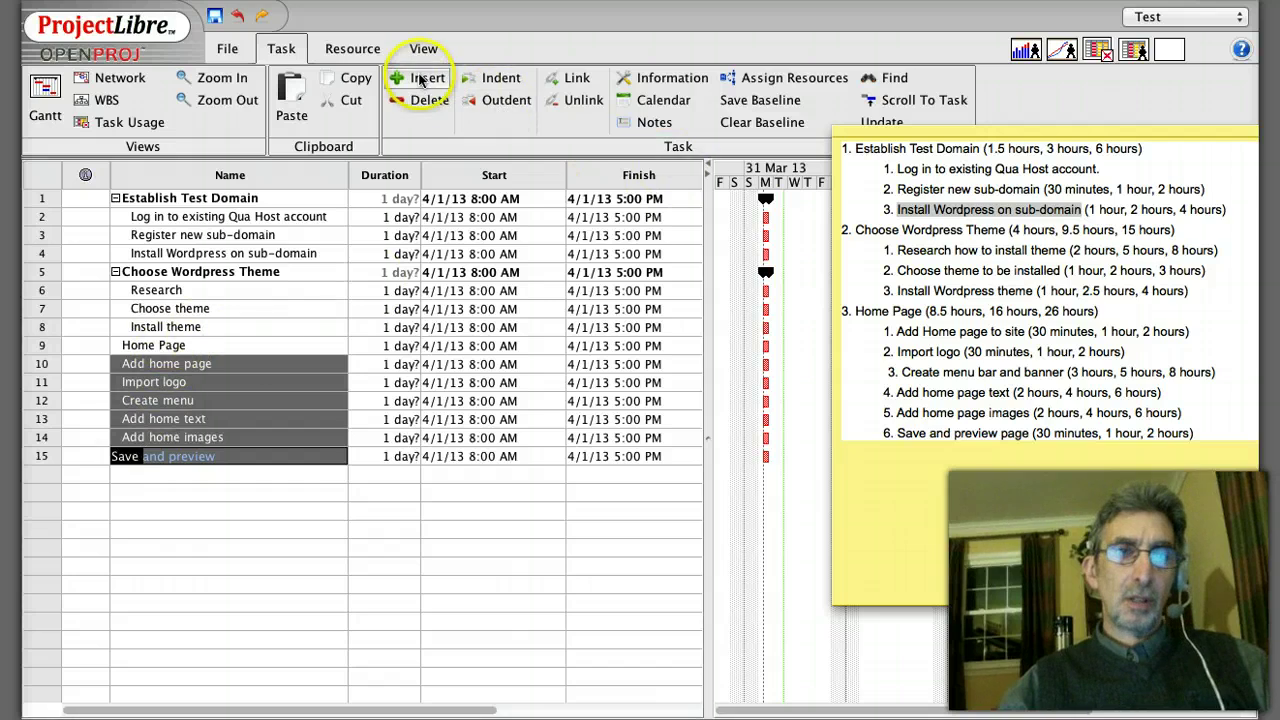
left_click(478, 82)
left_click(286, 511)
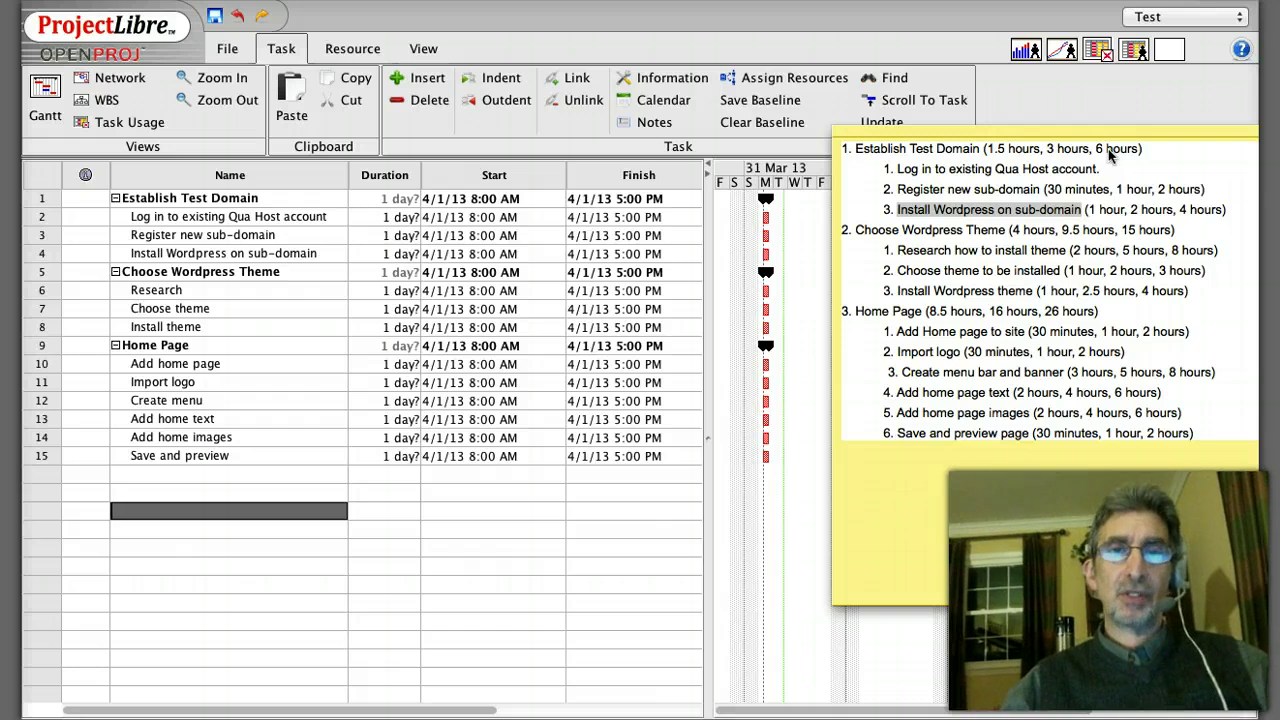
Step: Try to edit the duration of the Establish Test Domain summary task in its task information, clearing the Estimated option
left_click(396, 203)
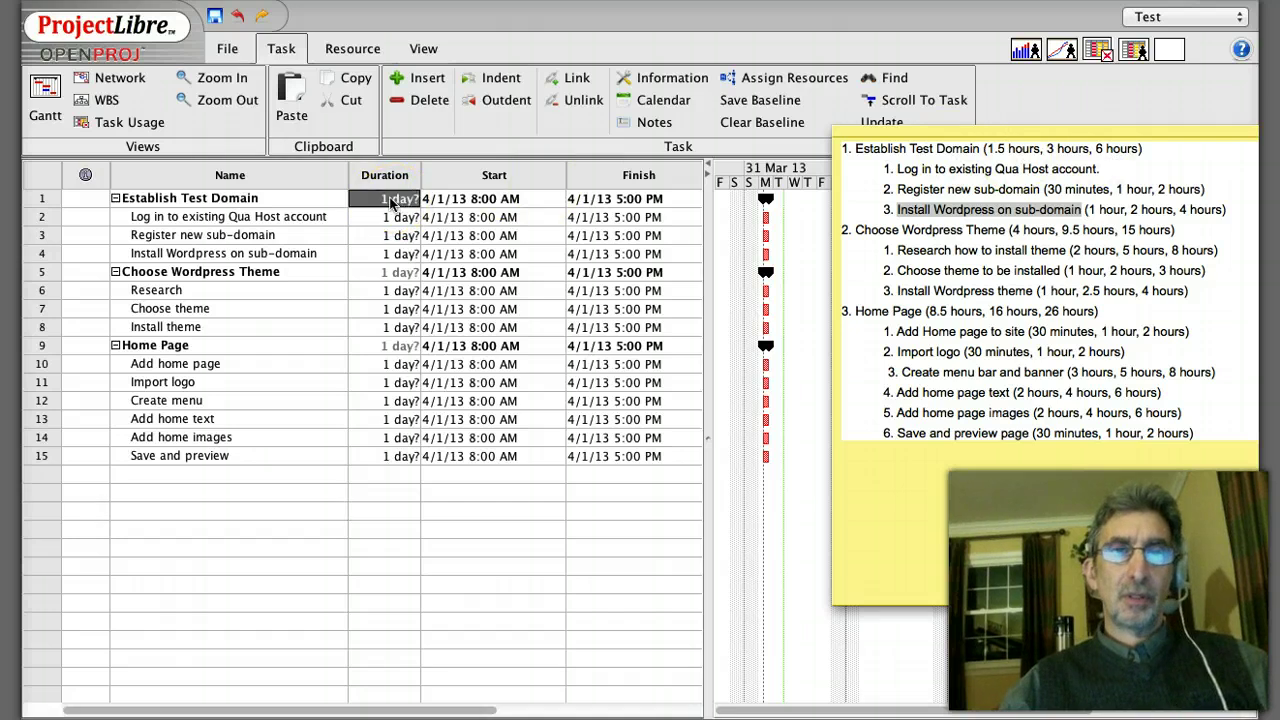
double_click(393, 203)
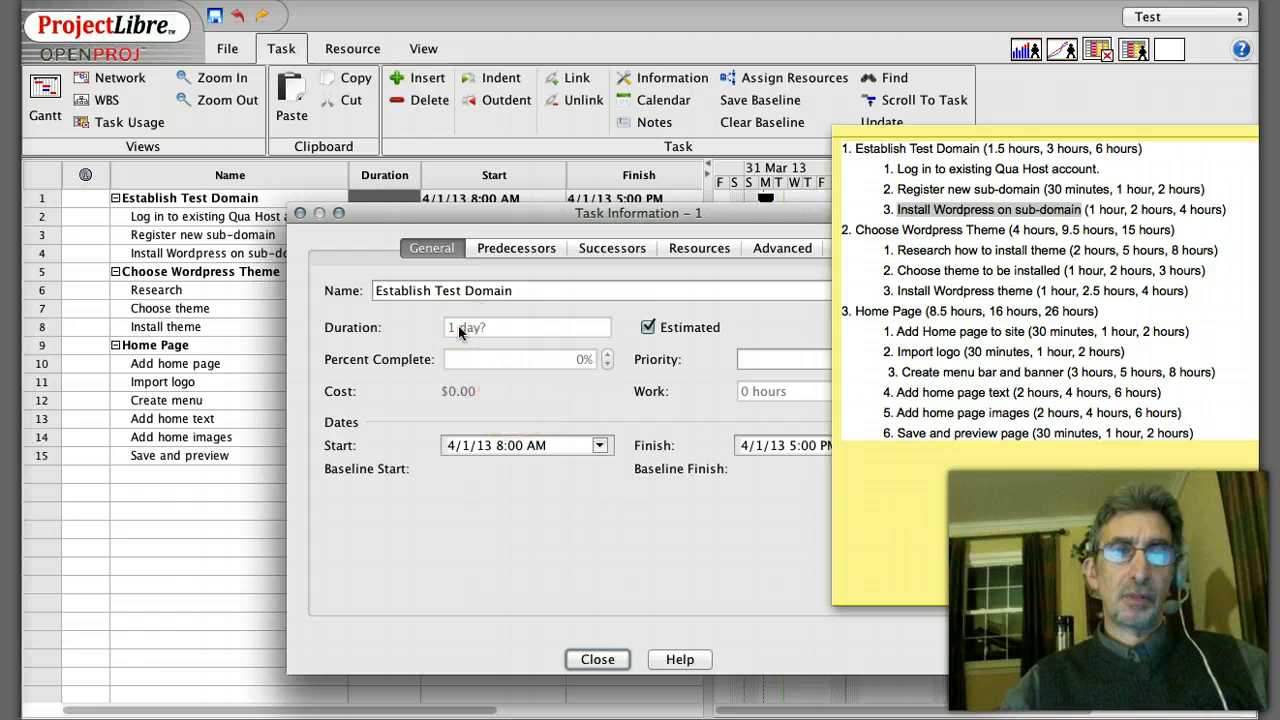
left_click(598, 659)
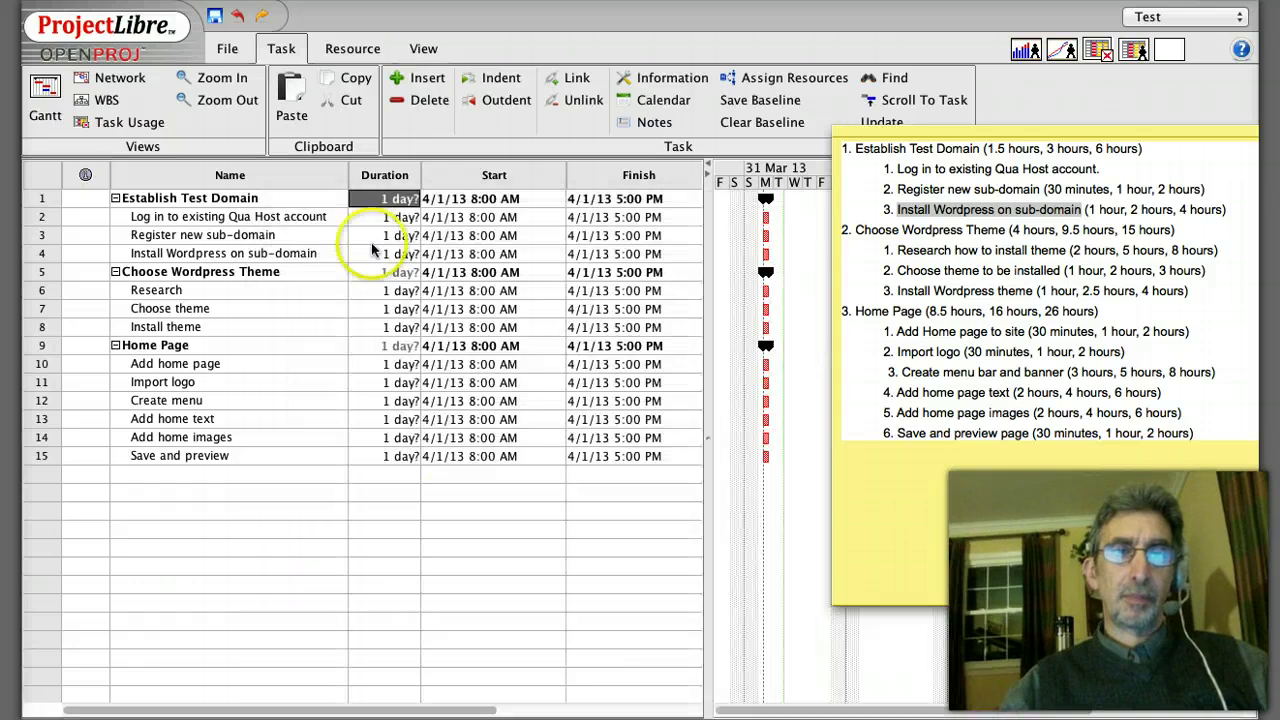
double_click(390, 200)
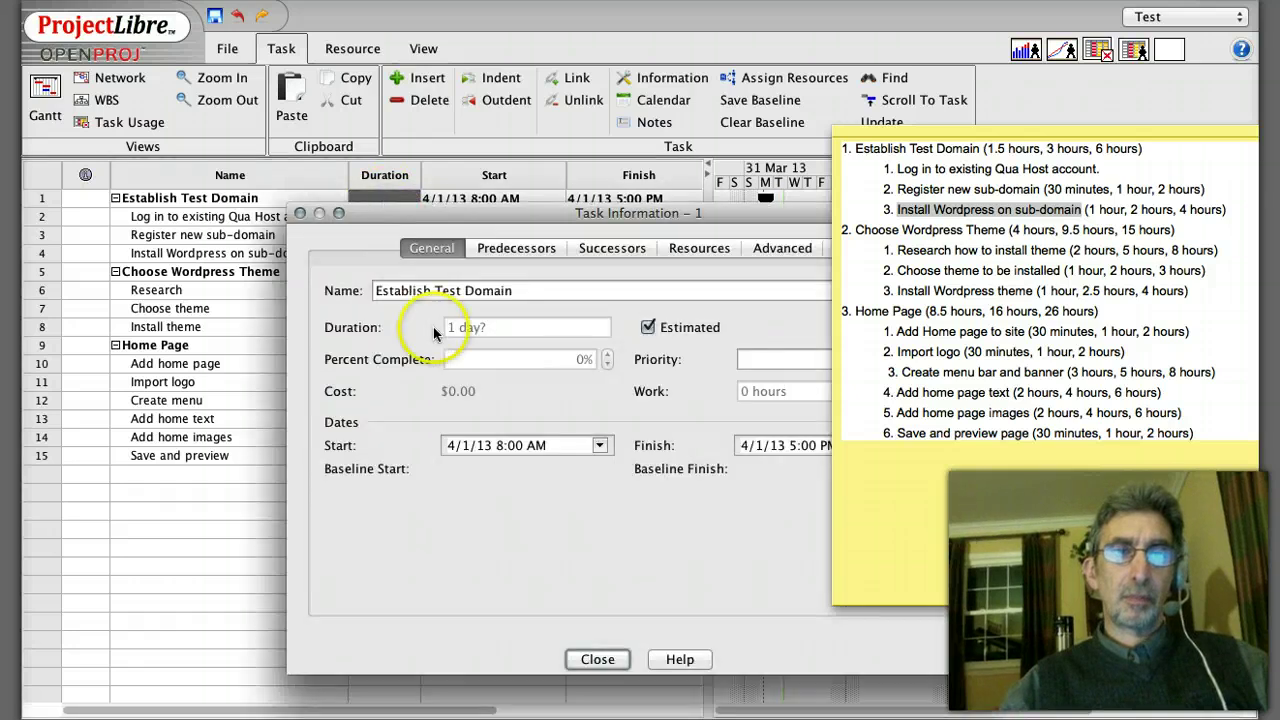
left_click(646, 330)
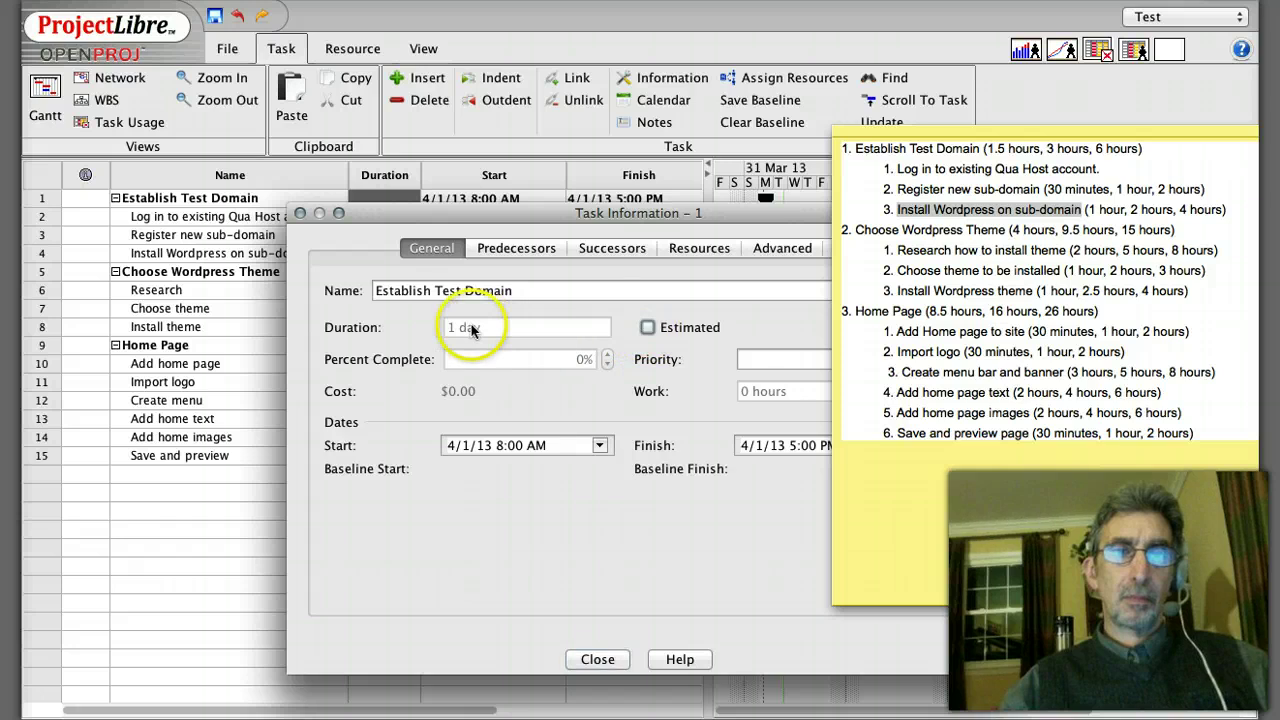
left_click(597, 659)
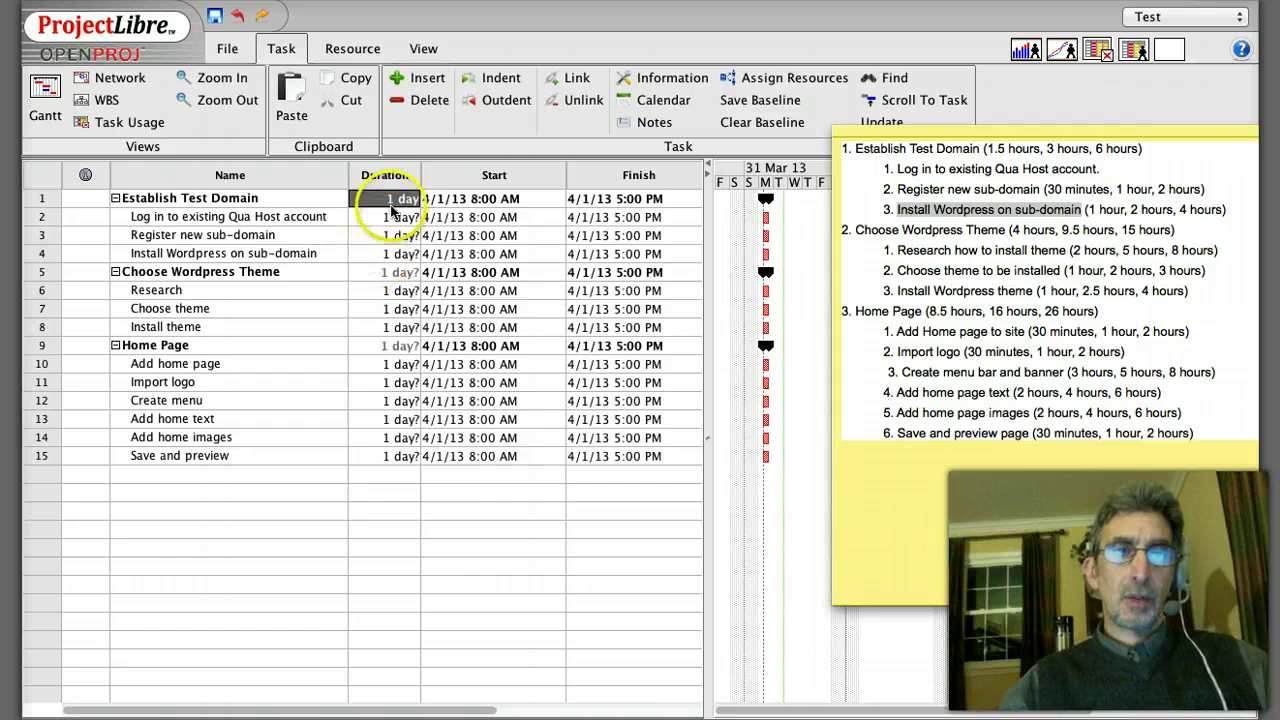
double_click(374, 199)
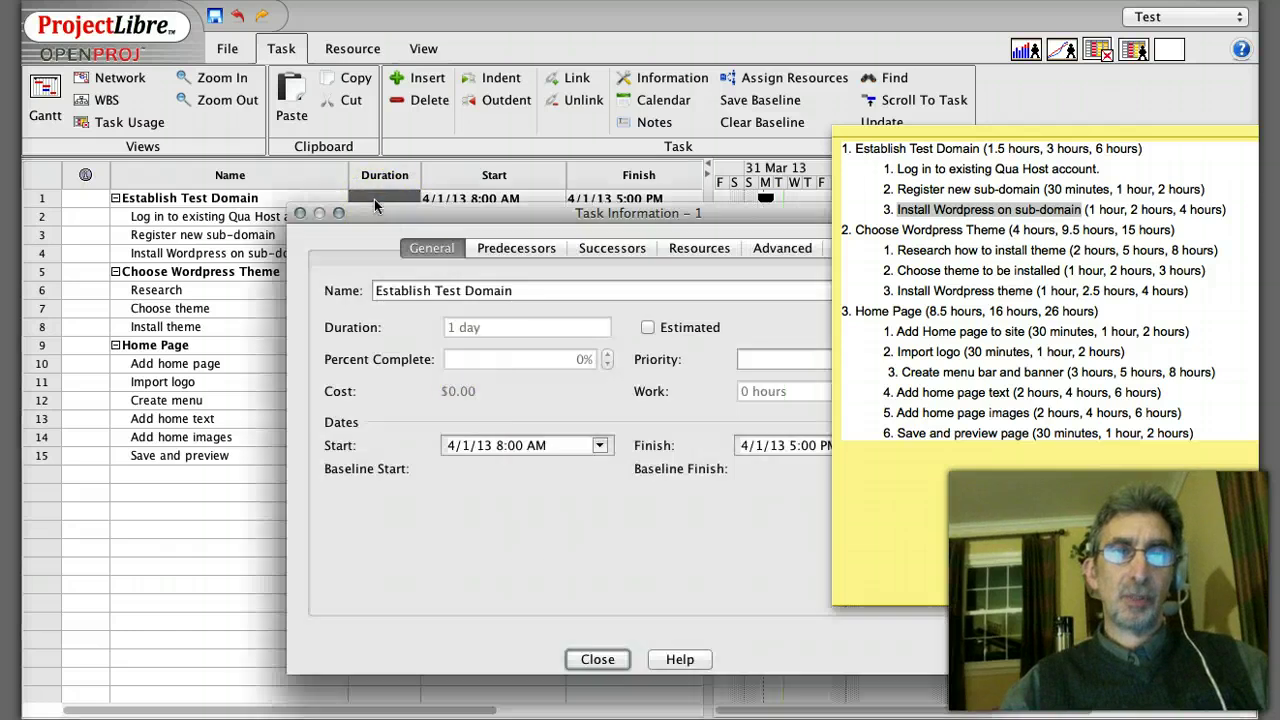
left_click(597, 660)
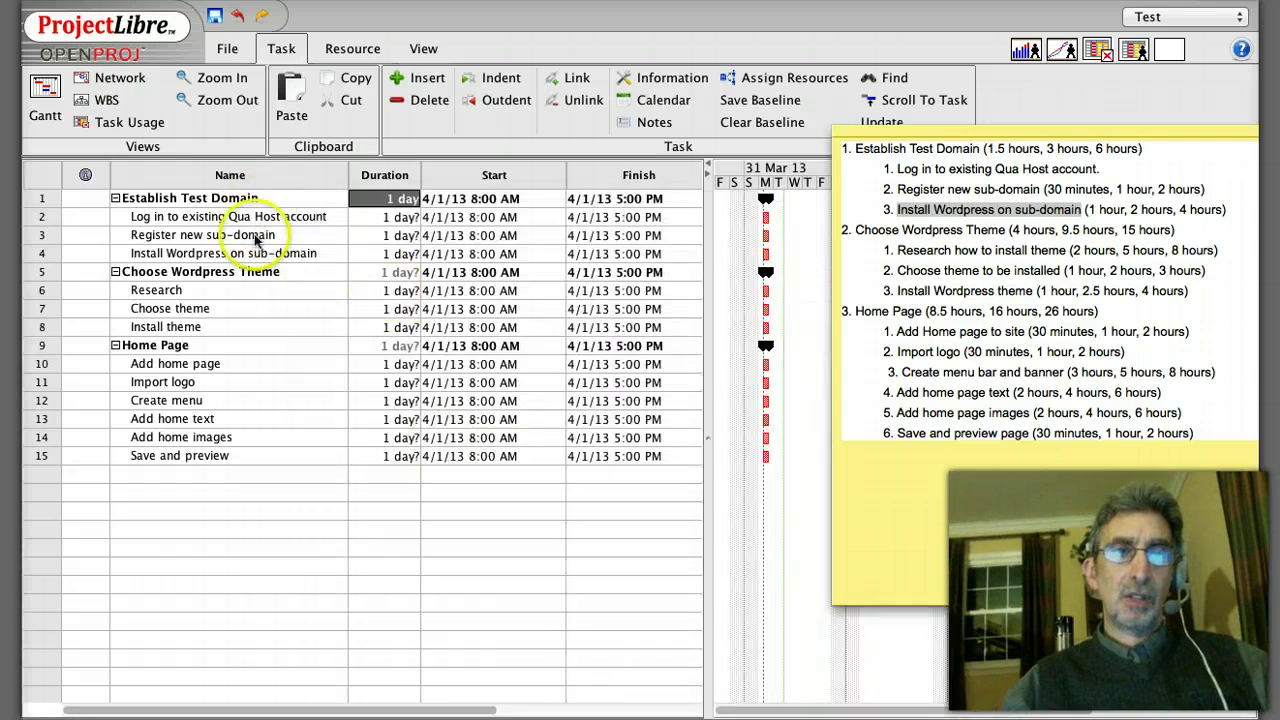
Step: Set the duration of Log in to existing Qua Host account to 2 hr in its task information
double_click(386, 217)
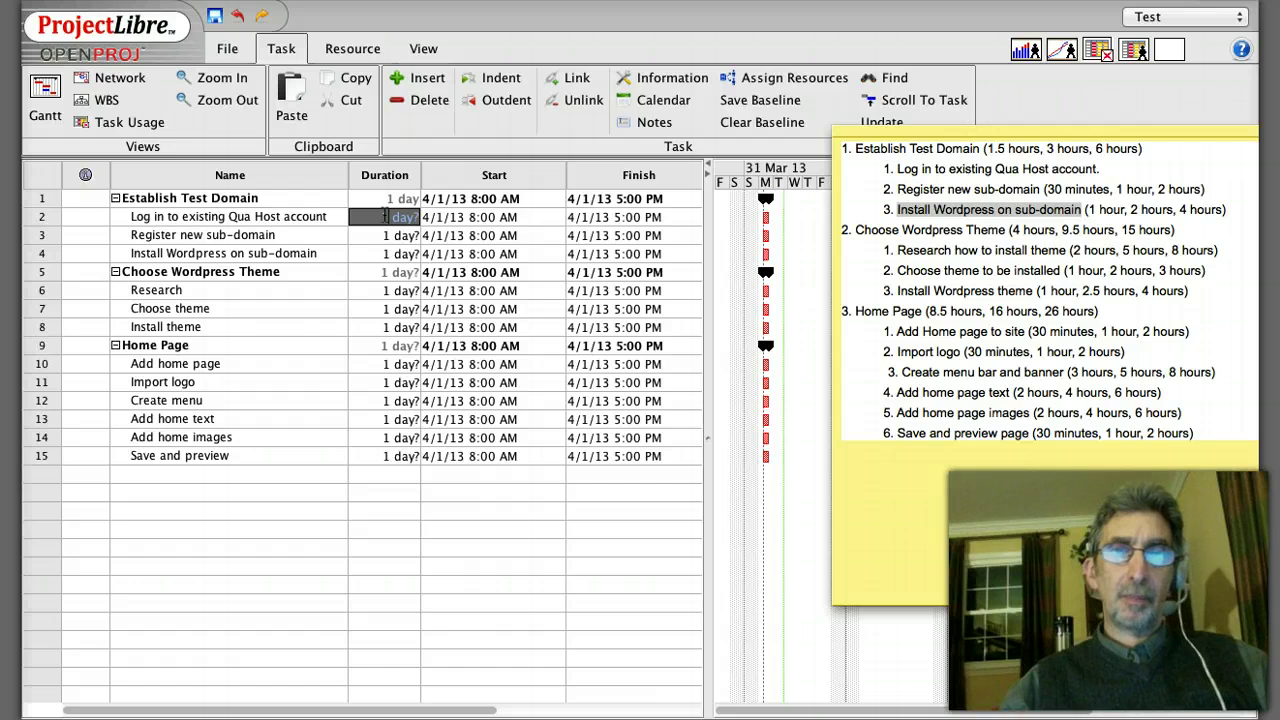
double_click(384, 216)
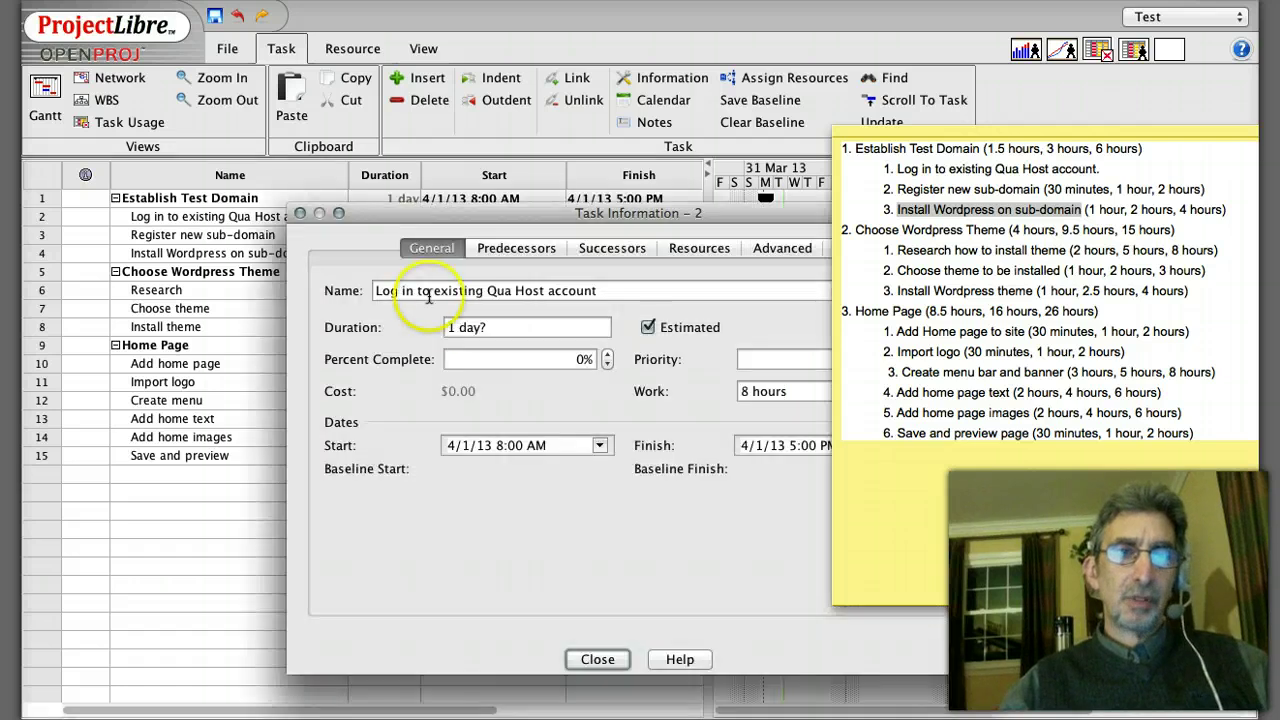
left_click(455, 330)
triple_click(455, 330)
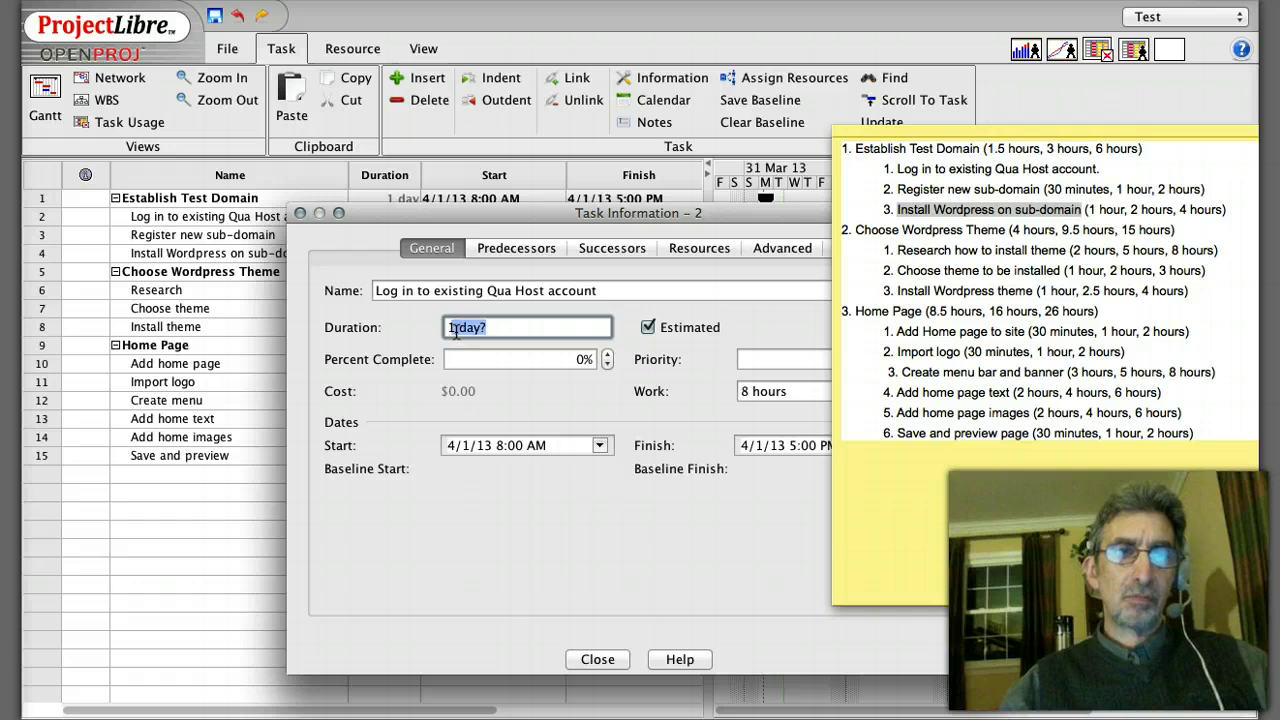
type("2hr")
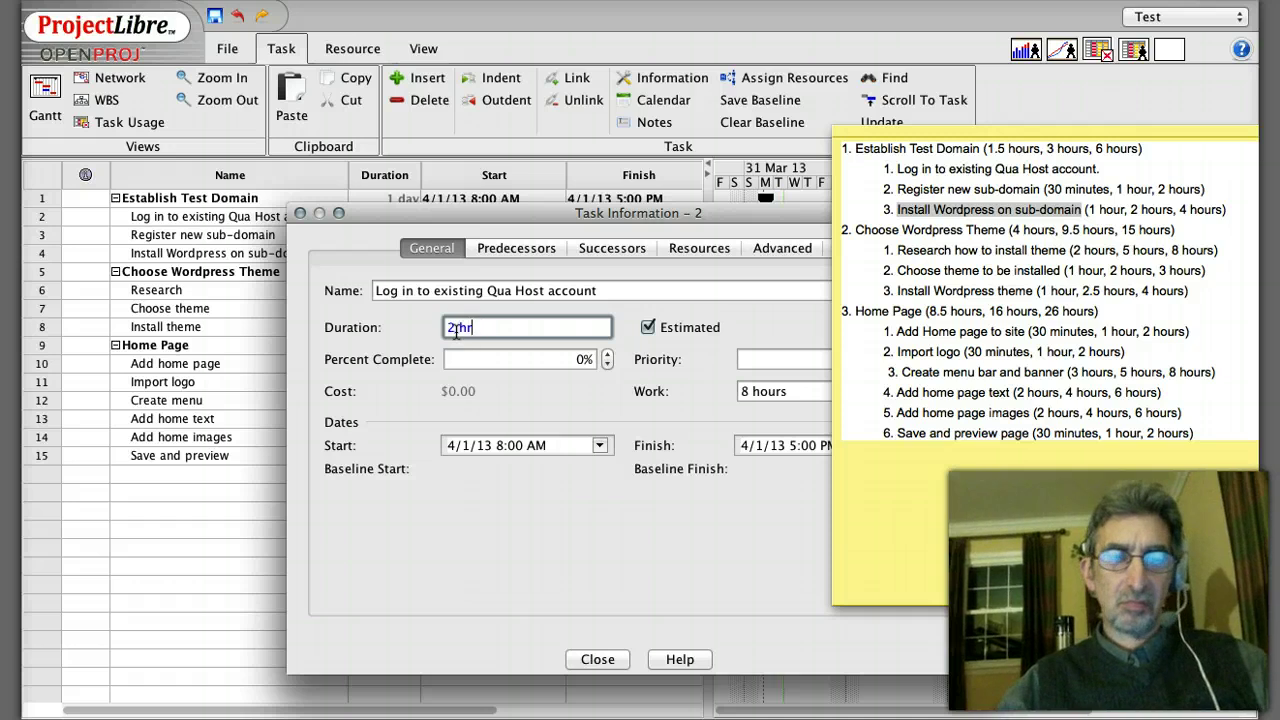
key("Tab")
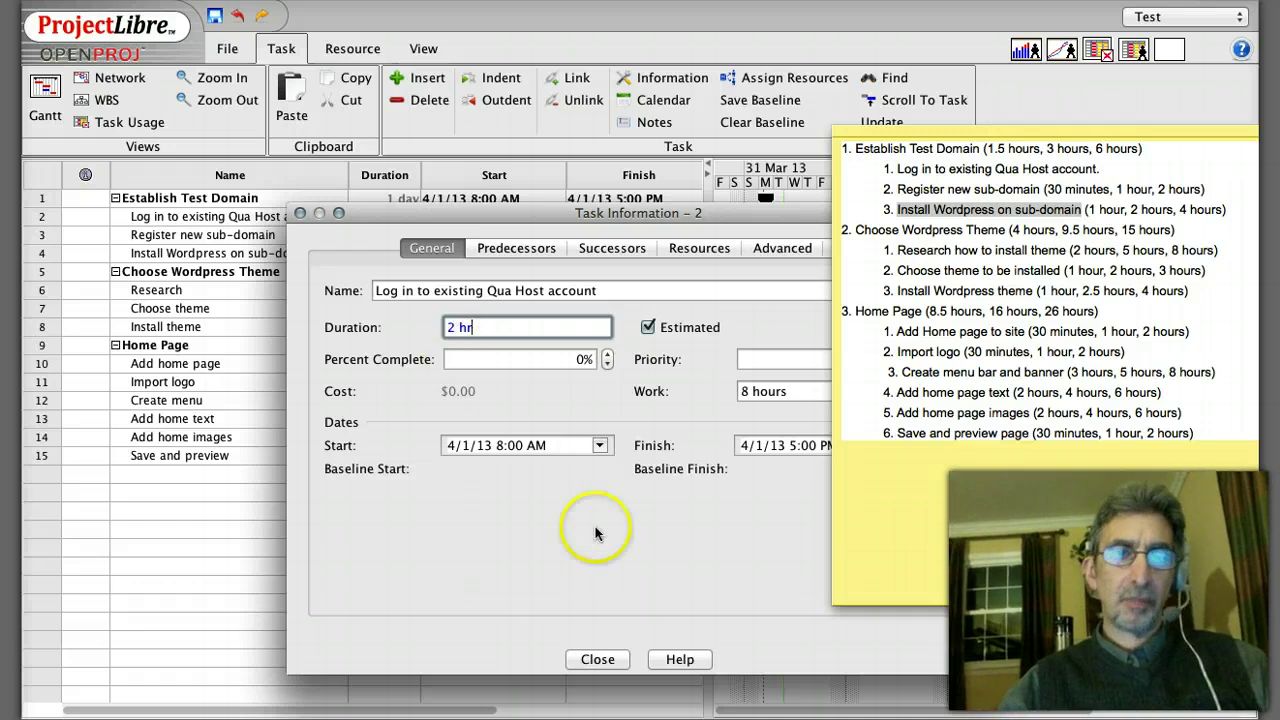
left_click(597, 659)
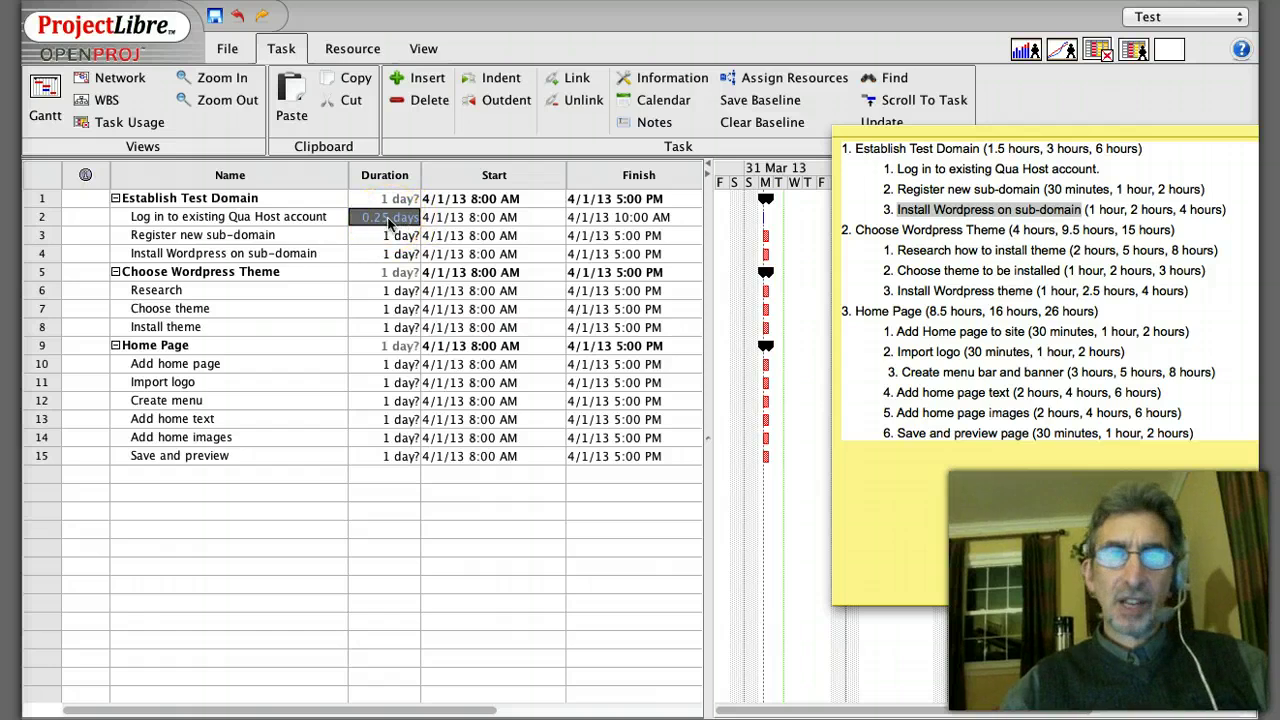
Step: Set the duration of Register new sub-domain to 2 hr in its task information
left_click(389, 237)
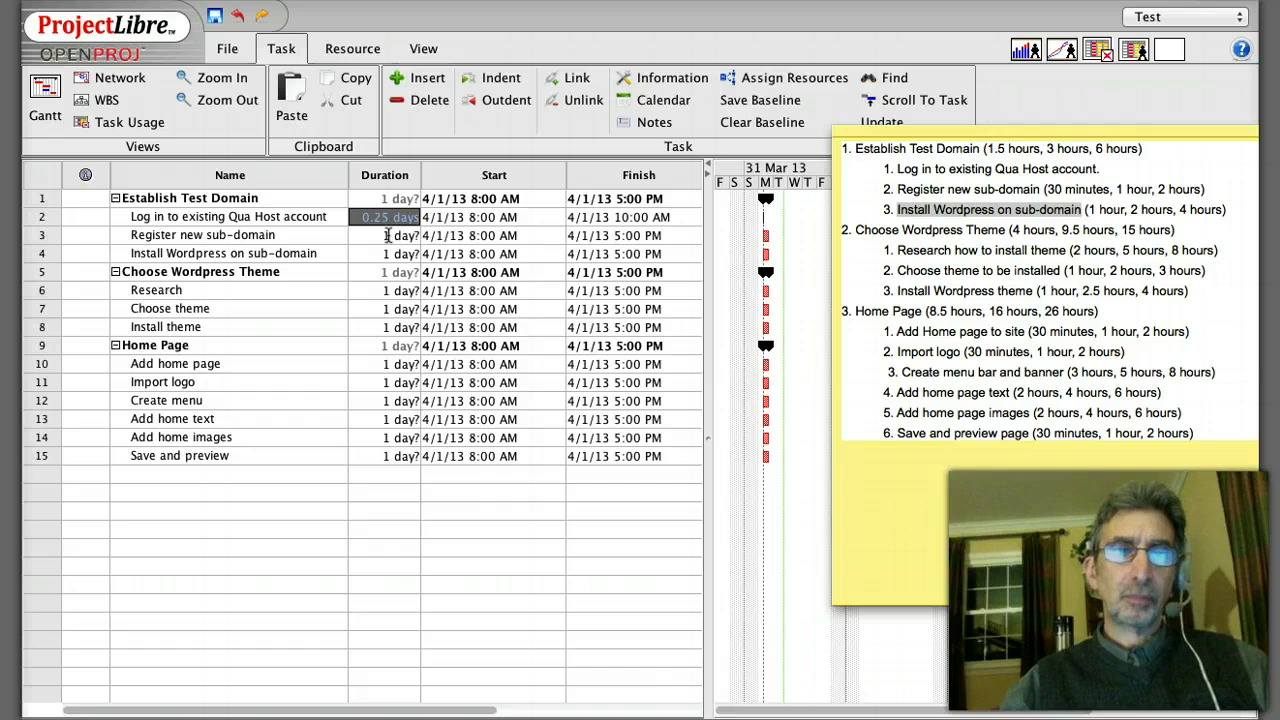
left_click(387, 235)
left_click(390, 238)
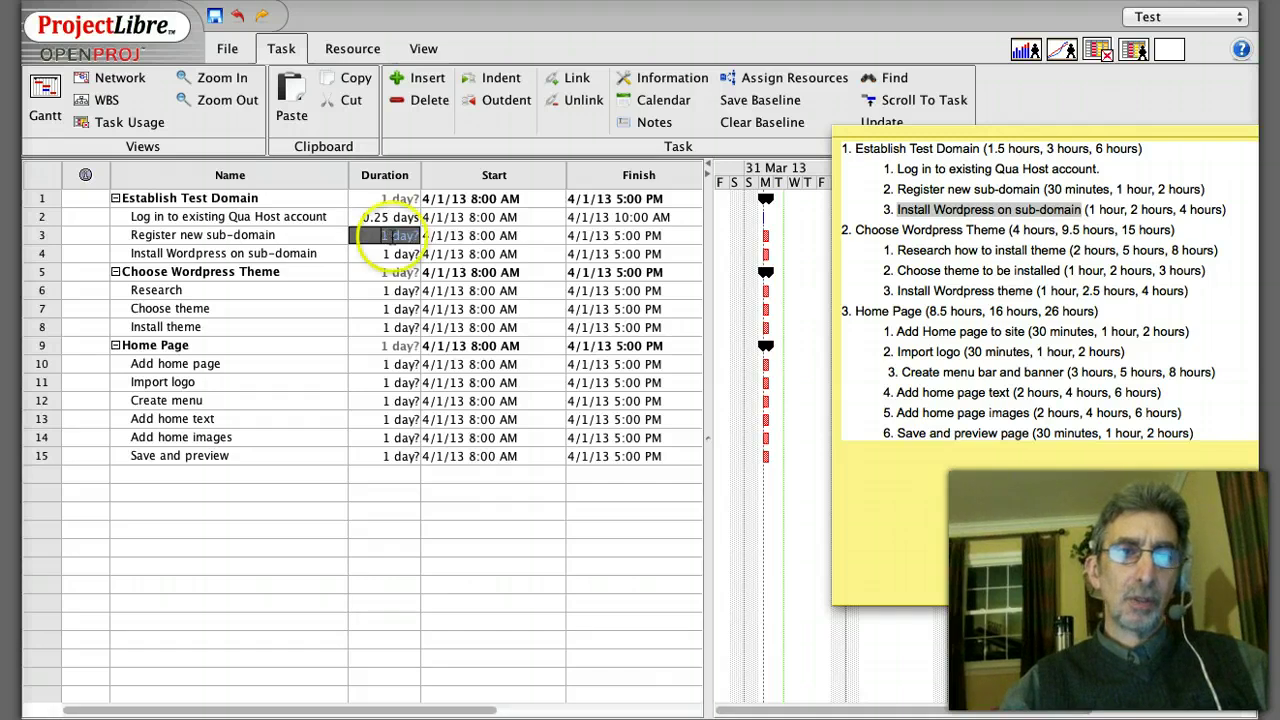
double_click(393, 242)
left_click(491, 343)
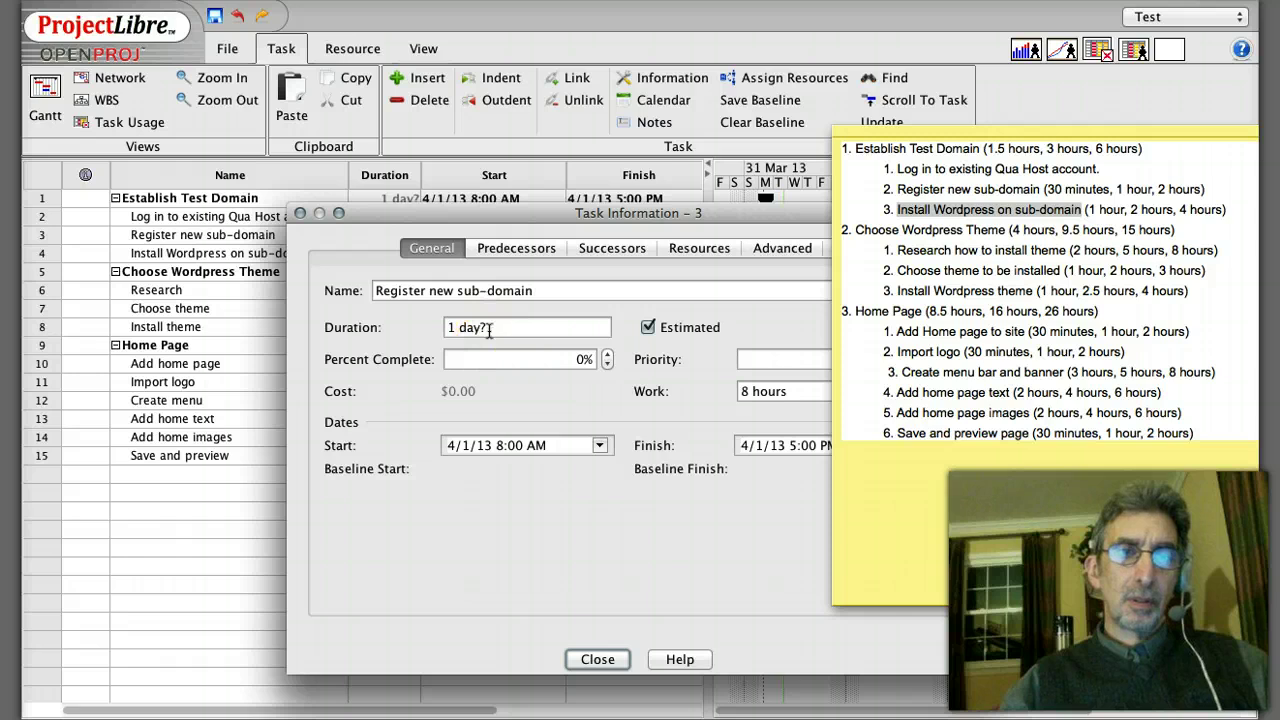
triple_click(490, 329)
type("2 ")
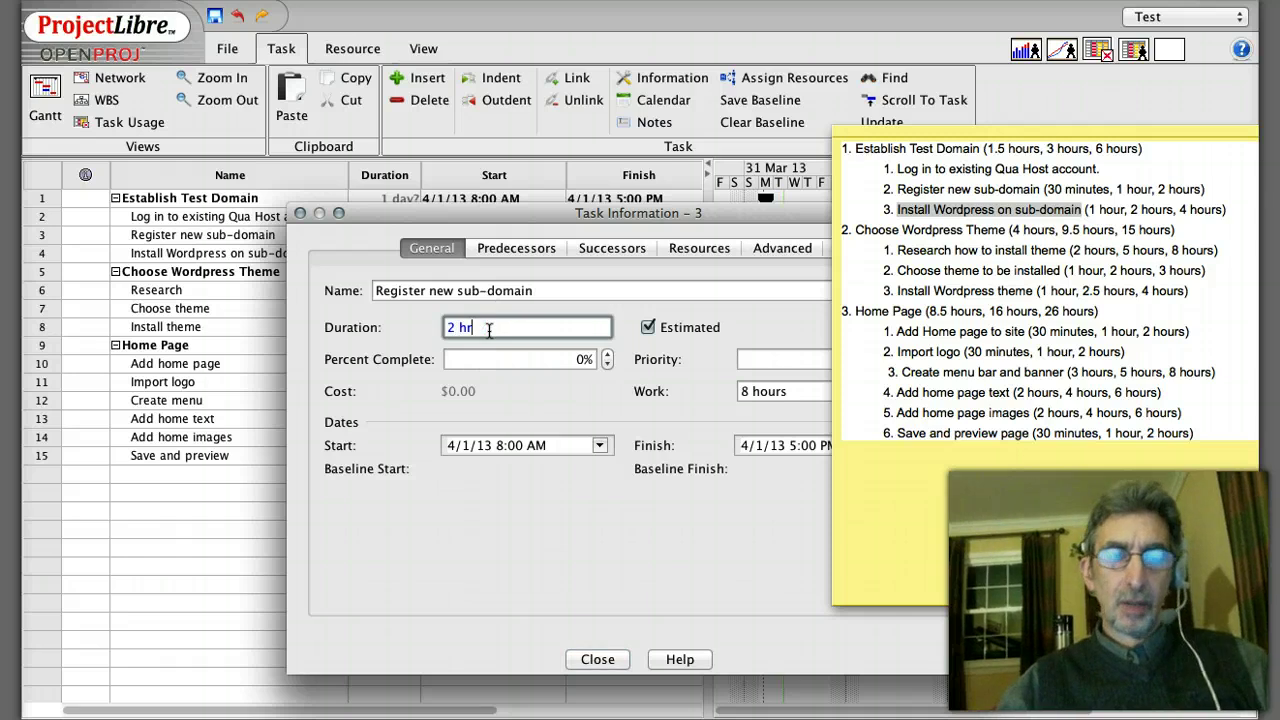
type("hr")
key("Return")
Step: Set the duration of Install Wordpress on sub-domain to .5 days in its task information
left_click(395, 253)
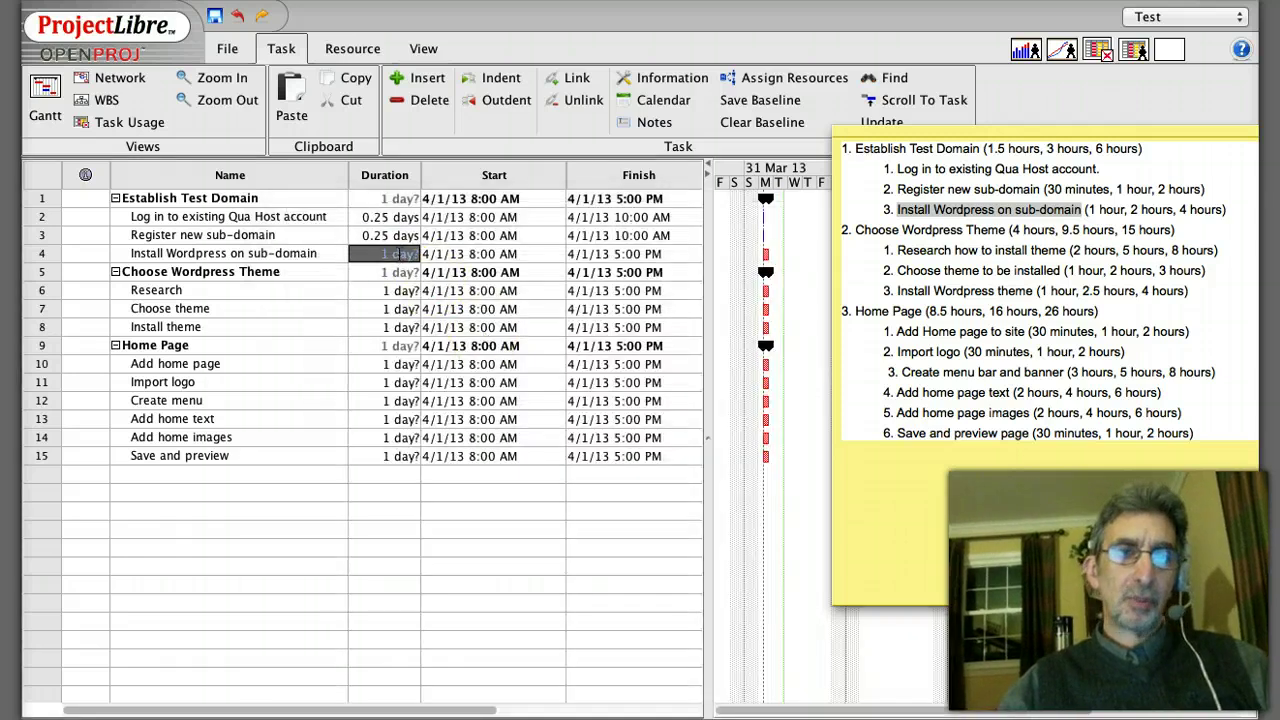
double_click(398, 253)
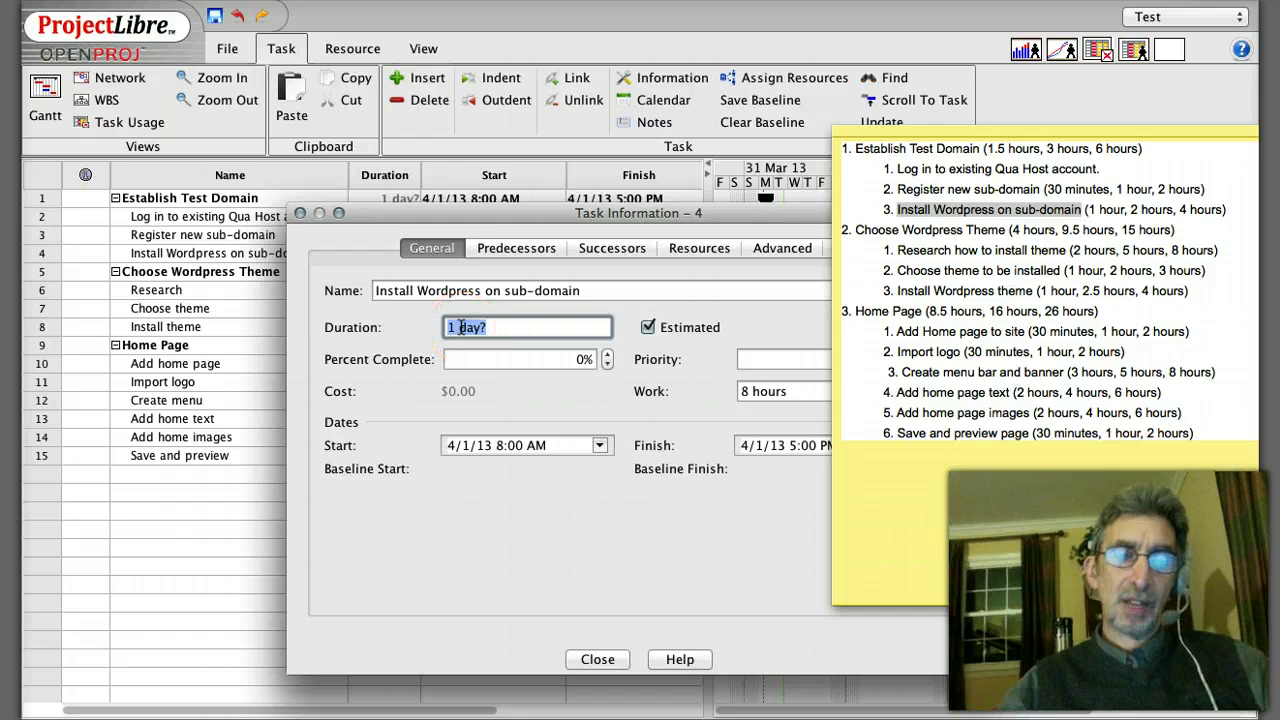
type(".5")
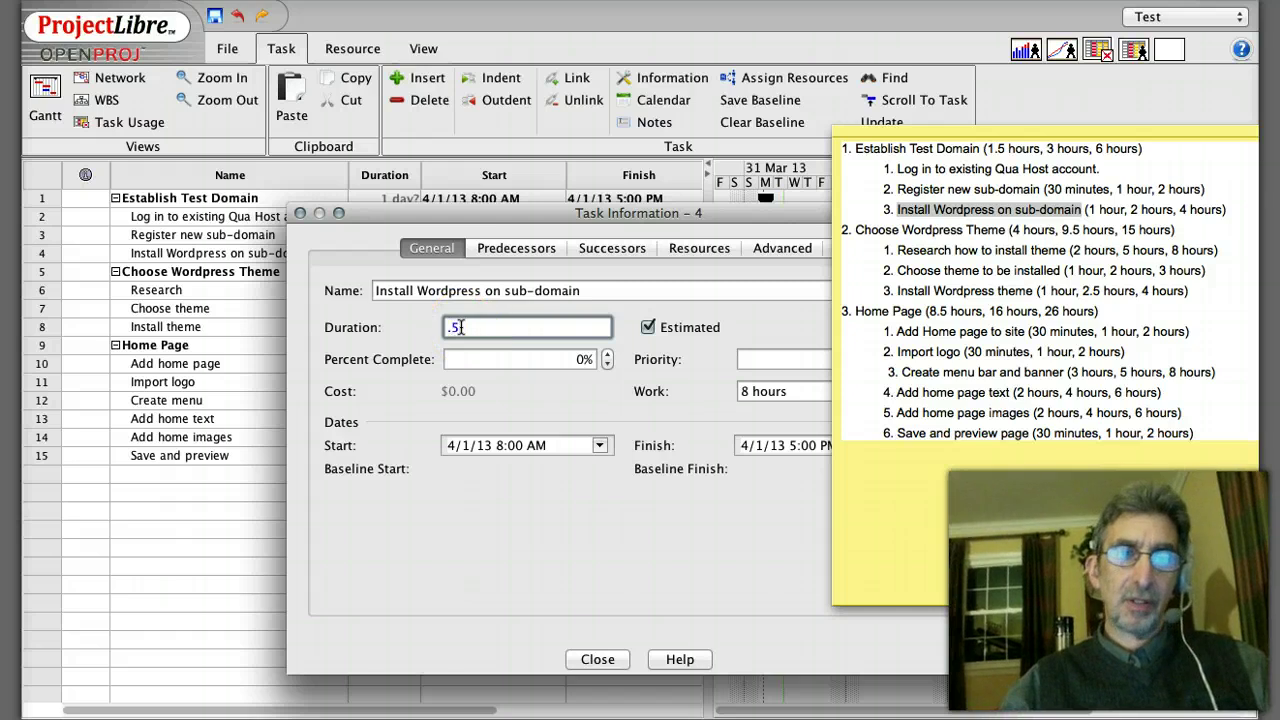
key("Return")
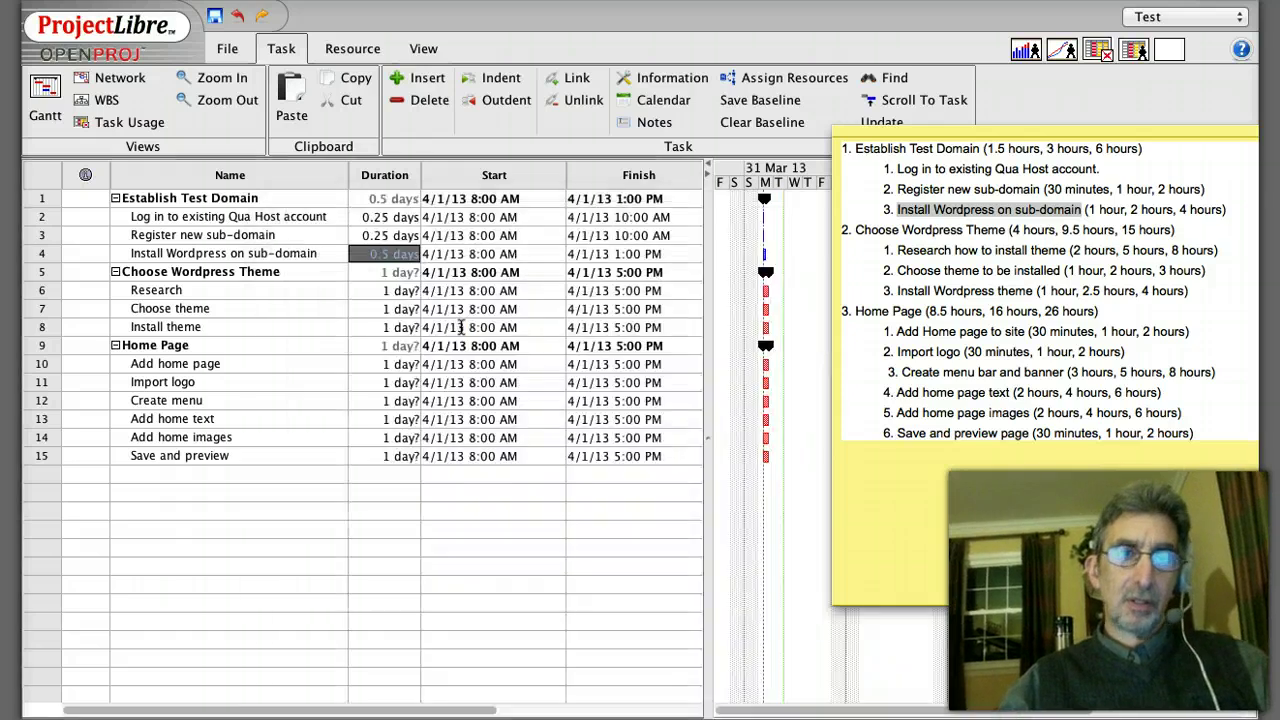
left_click(405, 222)
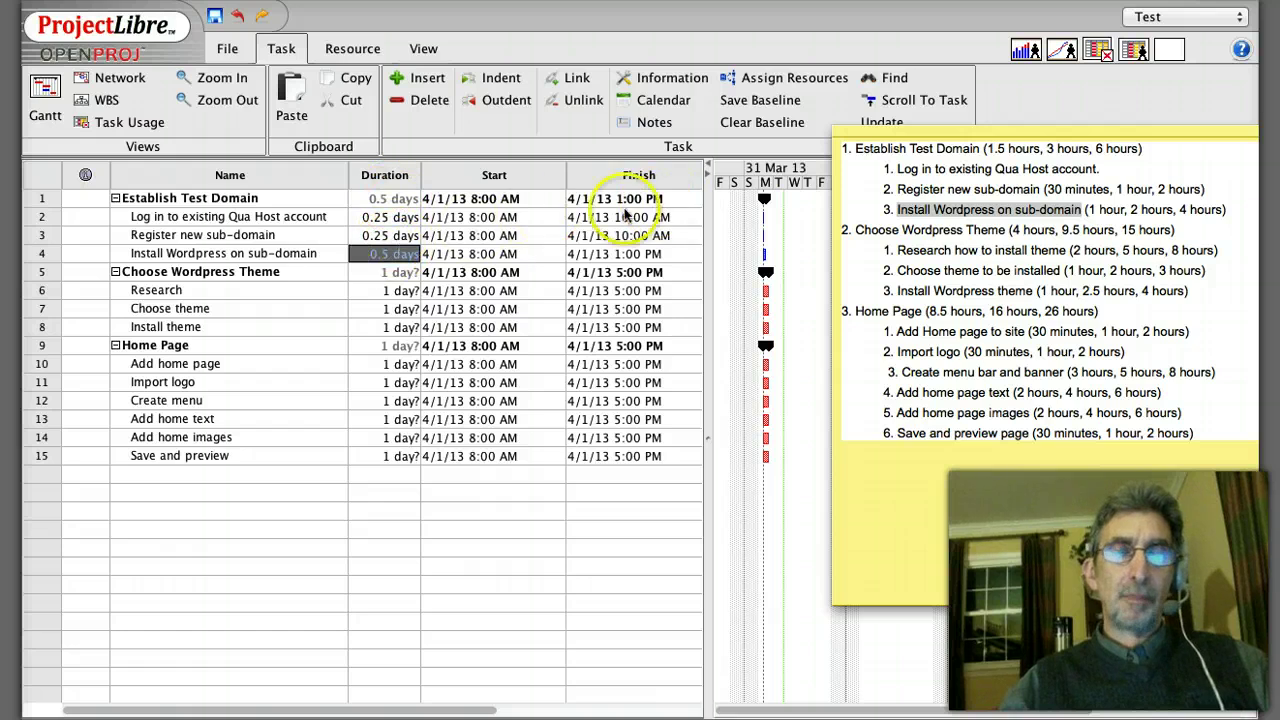
Step: Move the work breakdown note off the Gantt chart and show the project in the Task Usage view
left_click(882, 124)
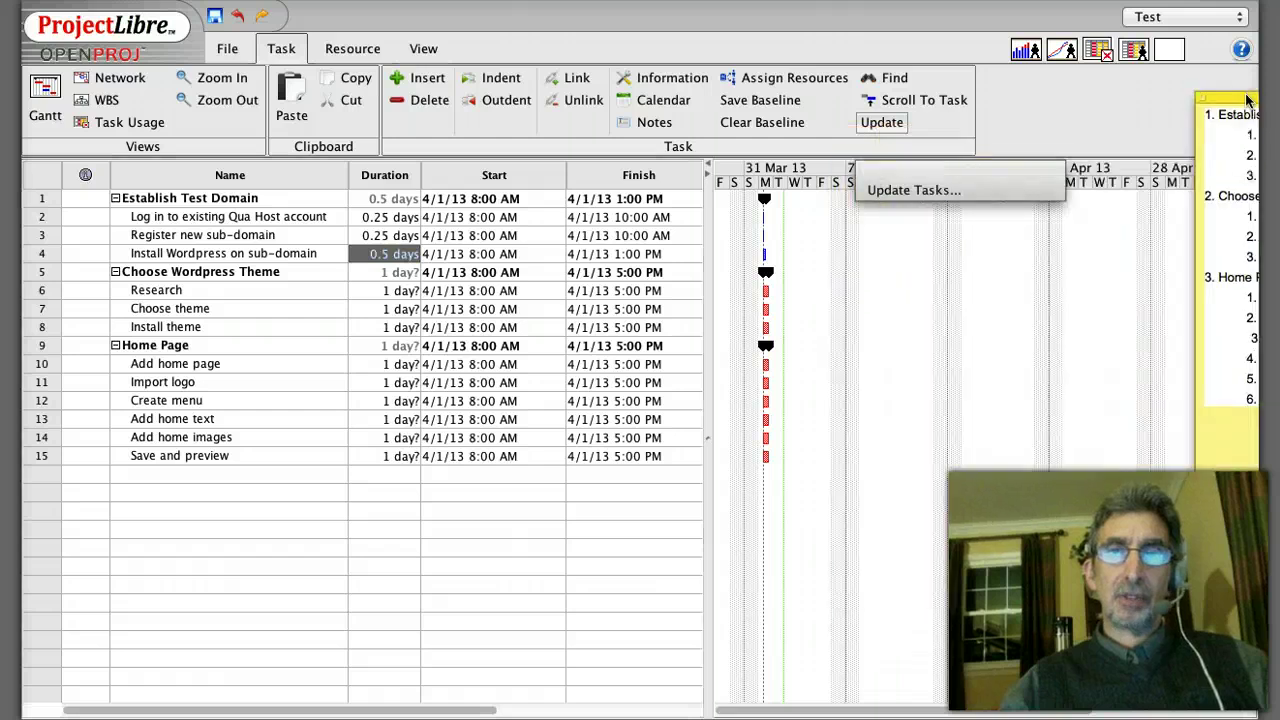
left_click(860, 243)
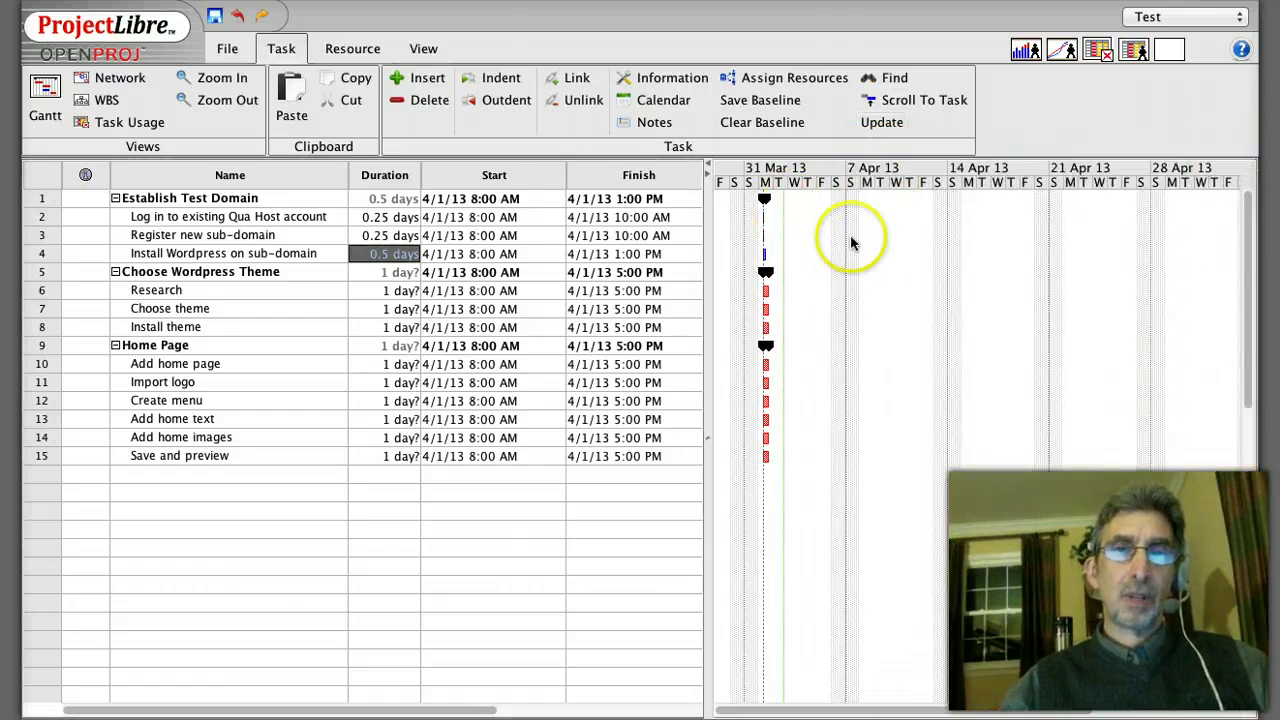
left_click(342, 52)
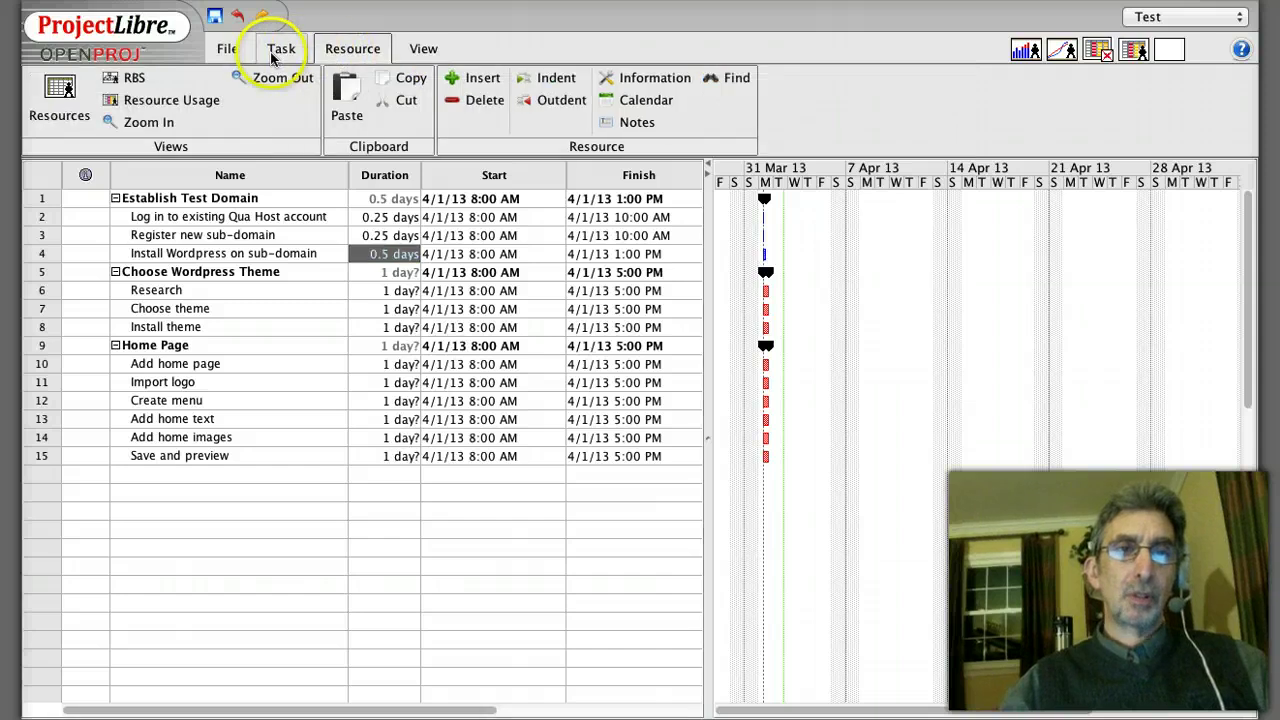
left_click(418, 50)
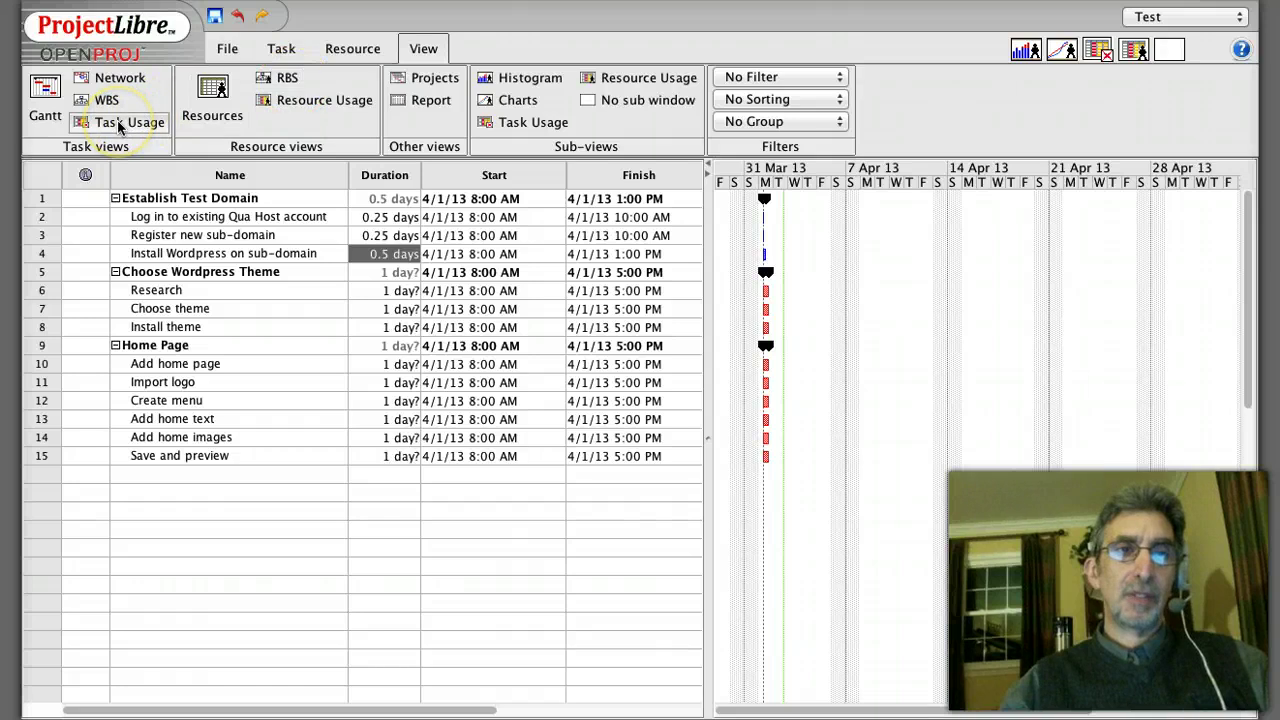
left_click(118, 124)
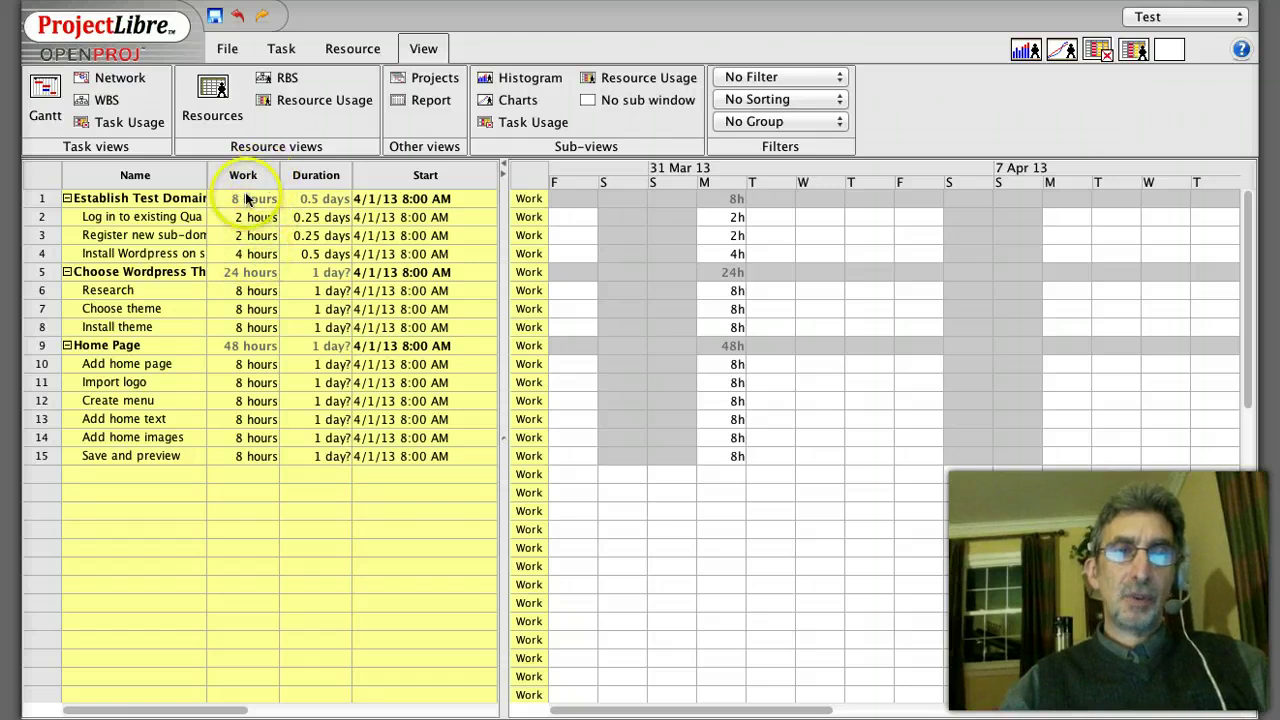
Step: Set the work of Log in to existing Qua Host account to 3 hours
double_click(241, 217)
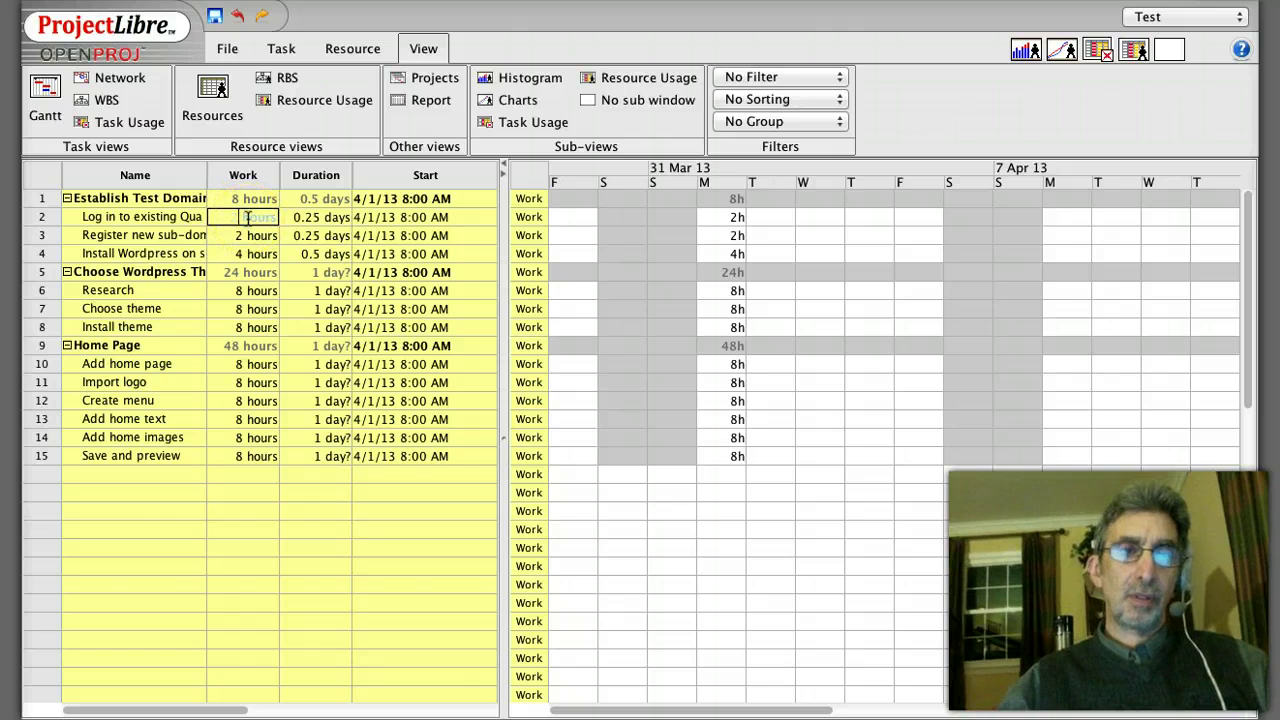
type("3")
key("Return")
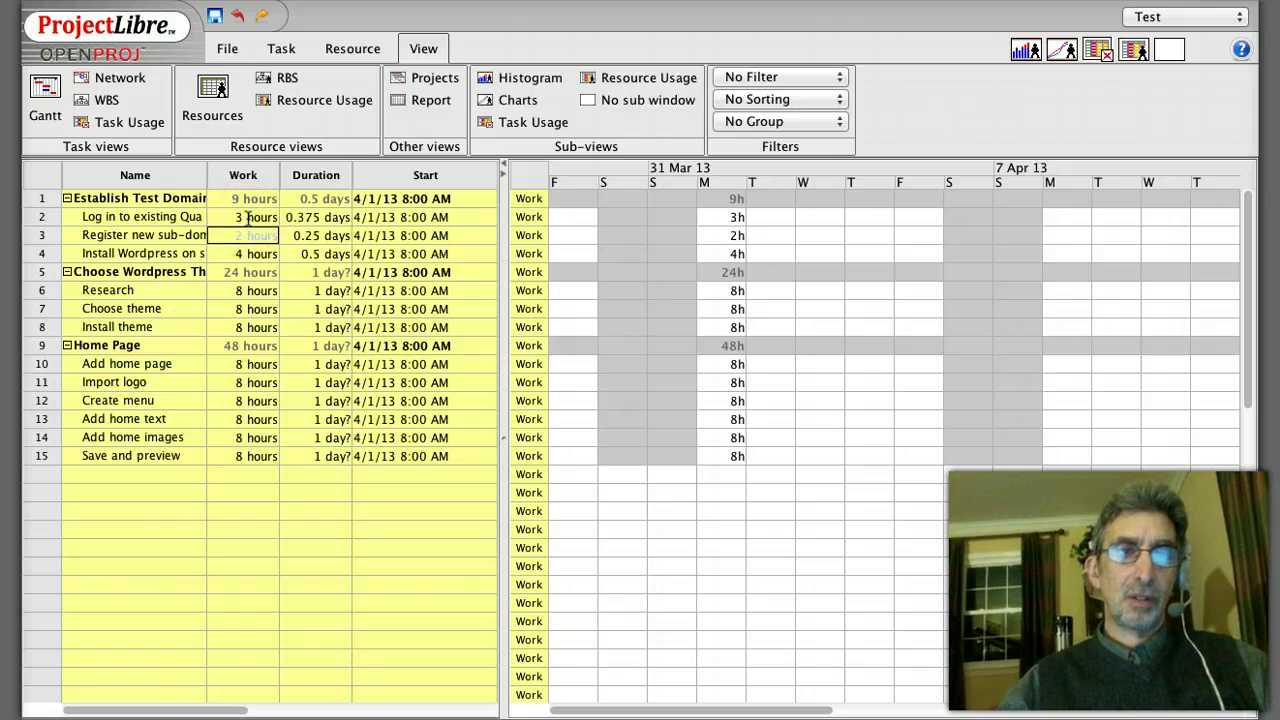
Step: Set the duration of Log in to existing Qua Host account back to 0.25 days in the task usage table
double_click(303, 219)
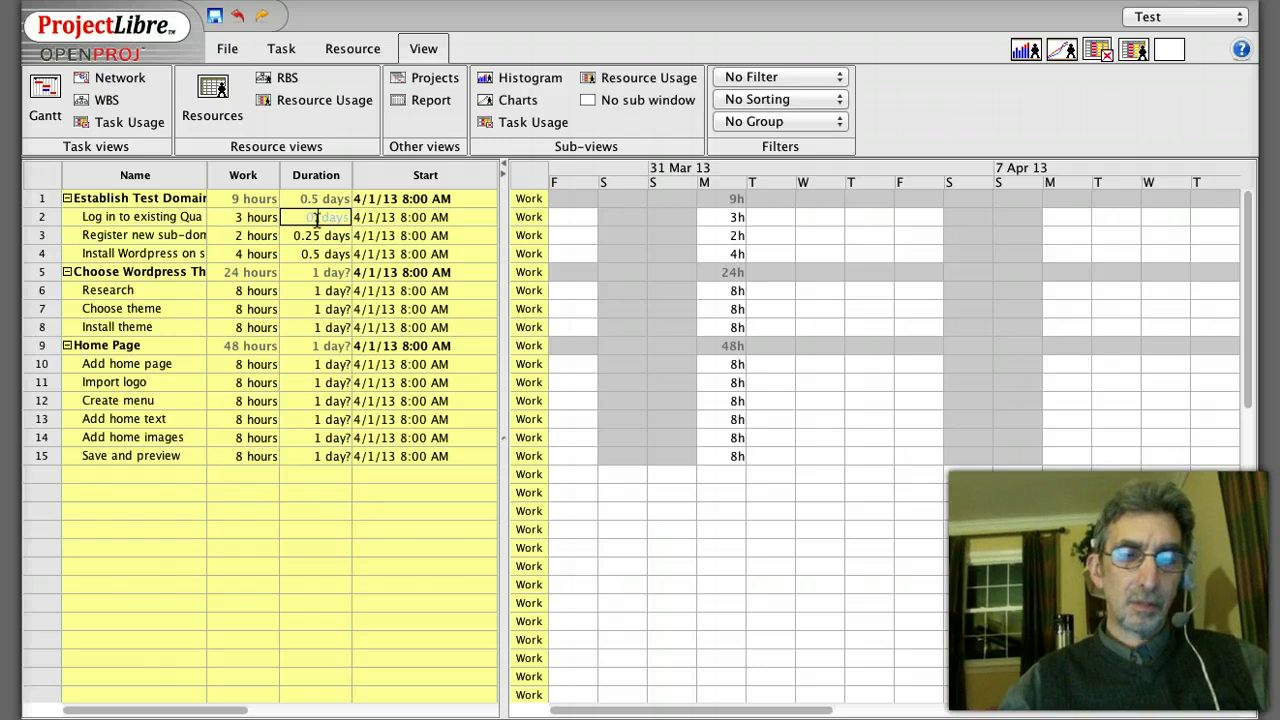
key("Return")
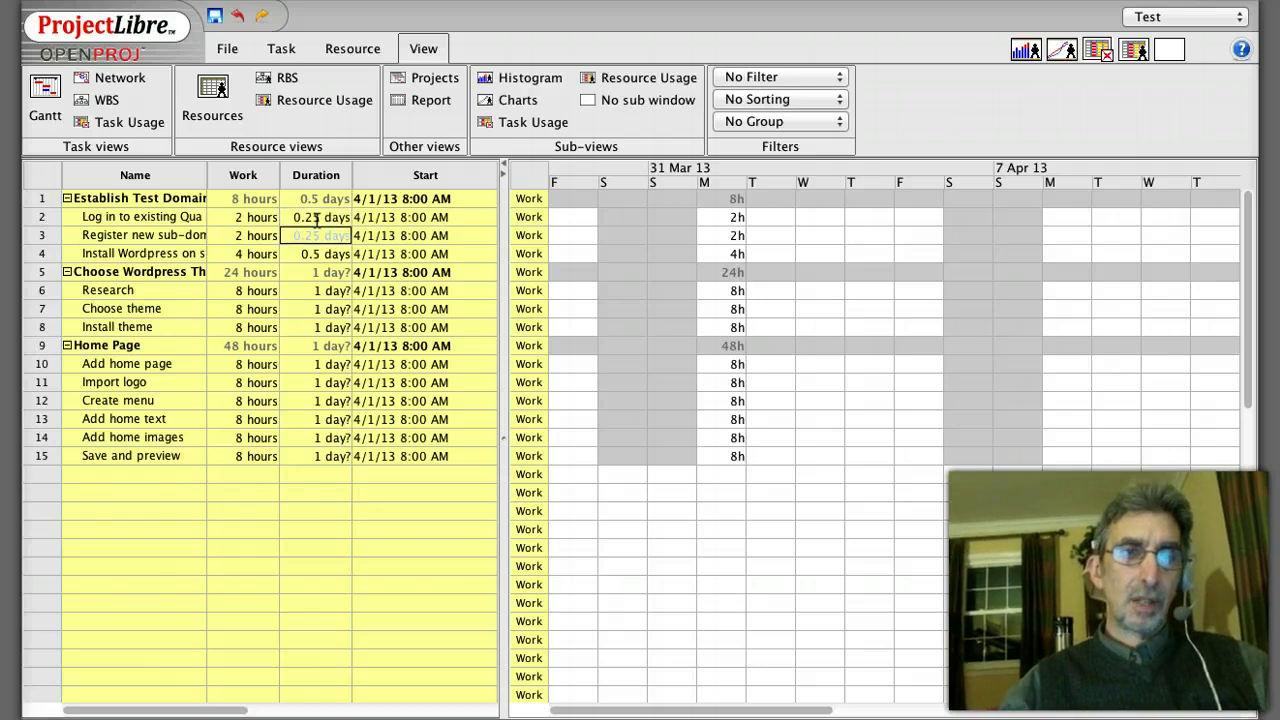
double_click(250, 217)
left_click(300, 510)
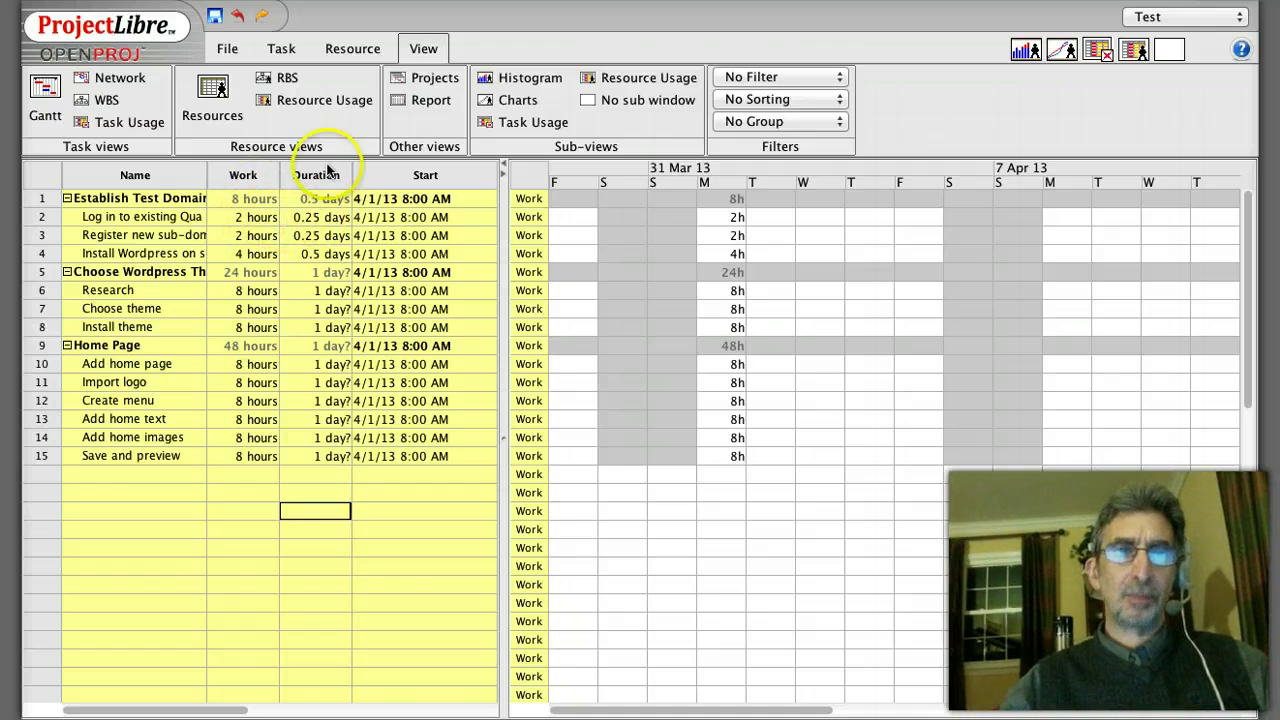
Step: Set the duration settings of the Standard working calendar to 4 hours per day
left_click(338, 52)
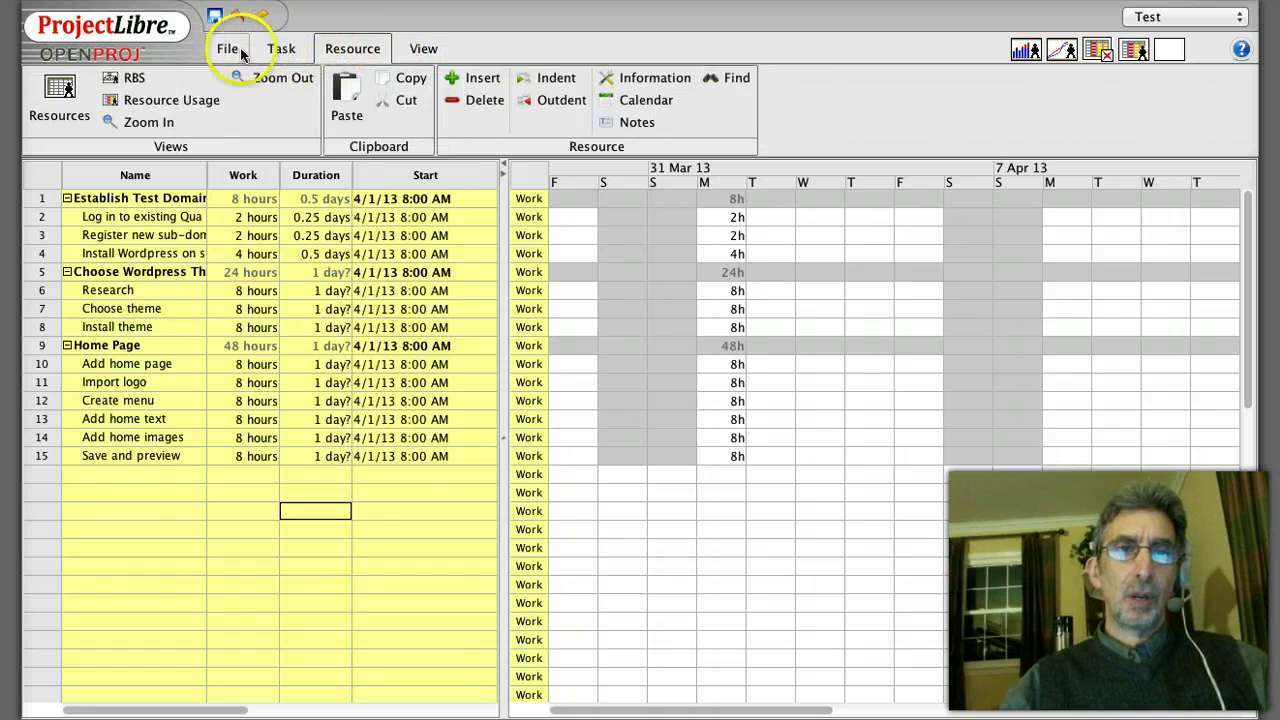
left_click(636, 100)
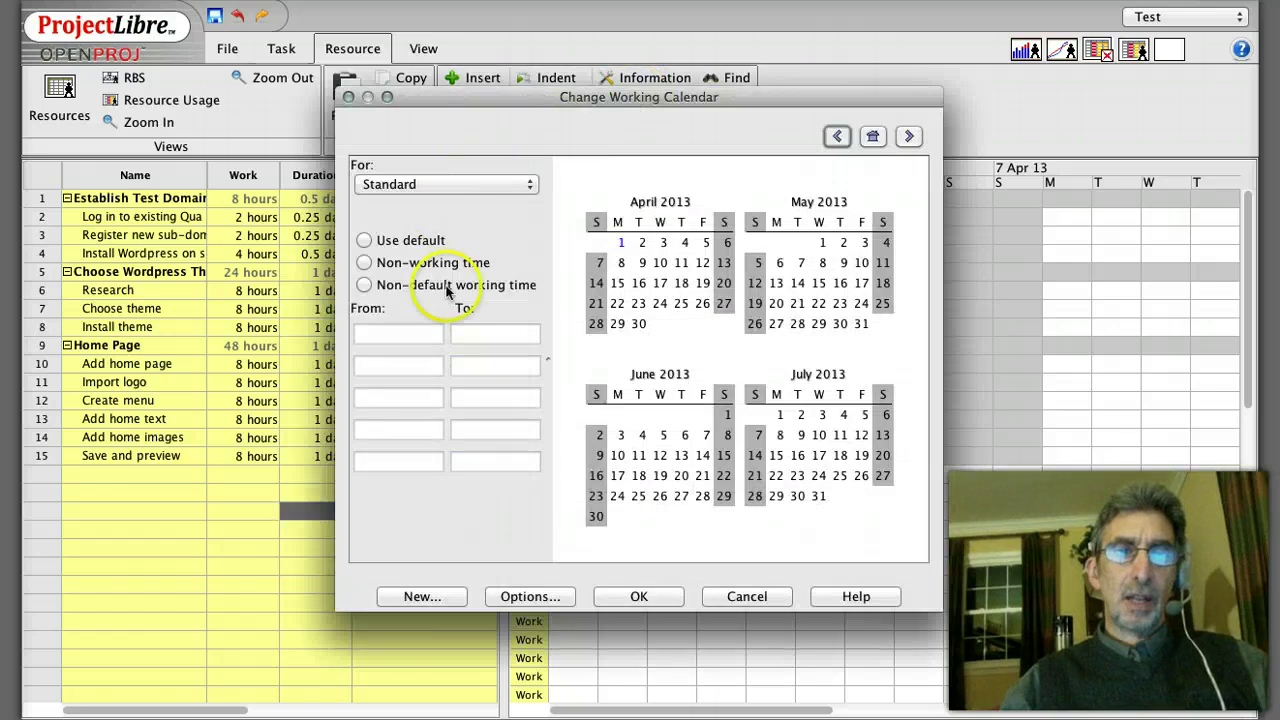
left_click(517, 596)
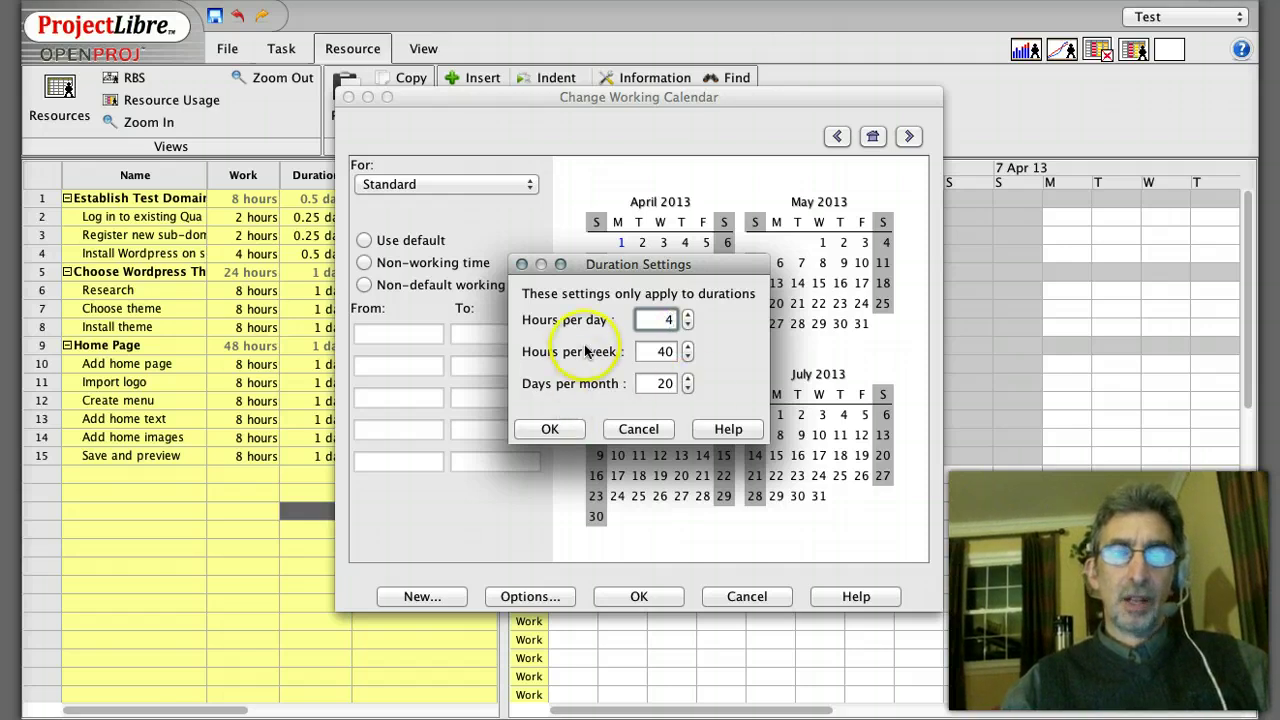
left_click(551, 429)
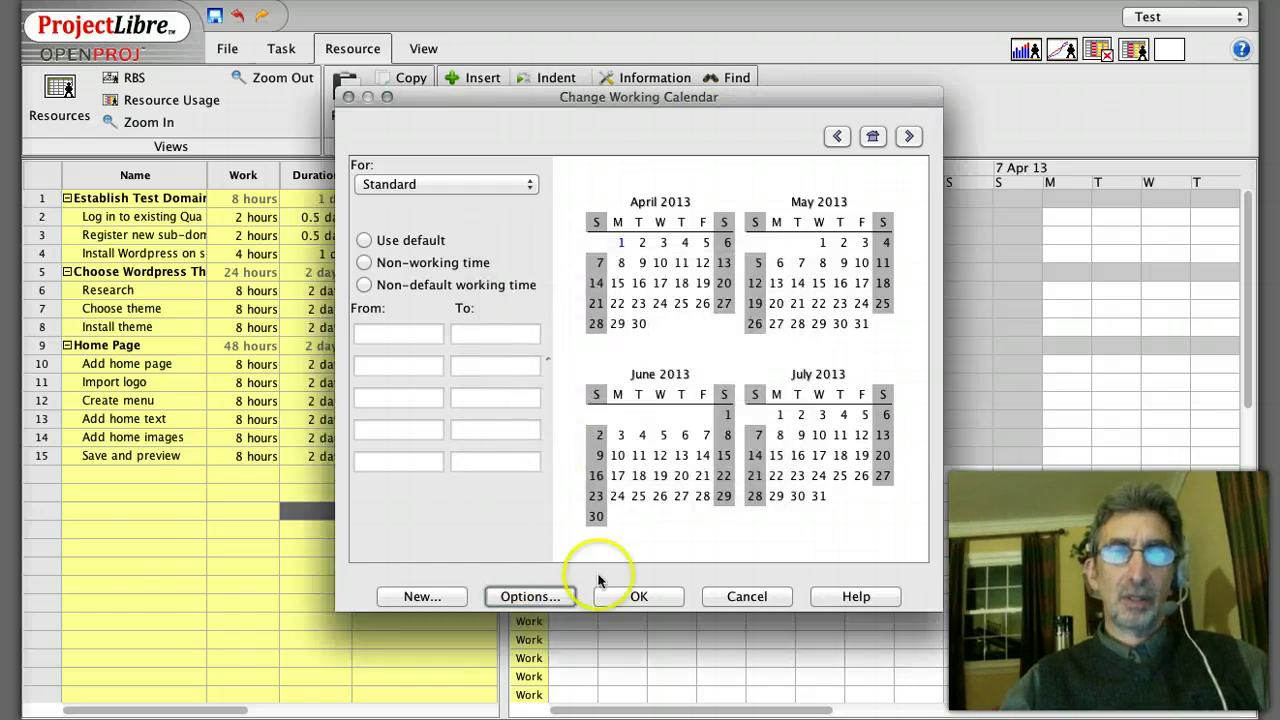
left_click(630, 597)
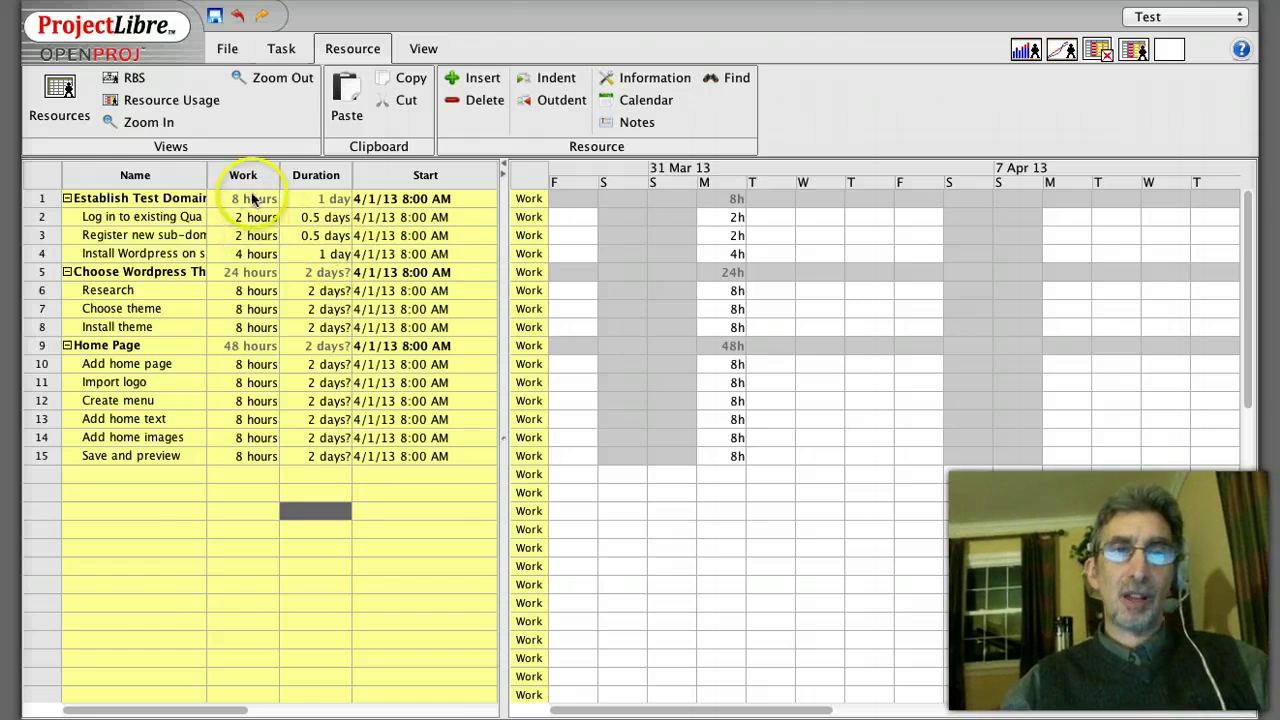
Step: Compare the durations of Establish Test Domain and its subtasks with their work hours in the task usage table
left_click(326, 237)
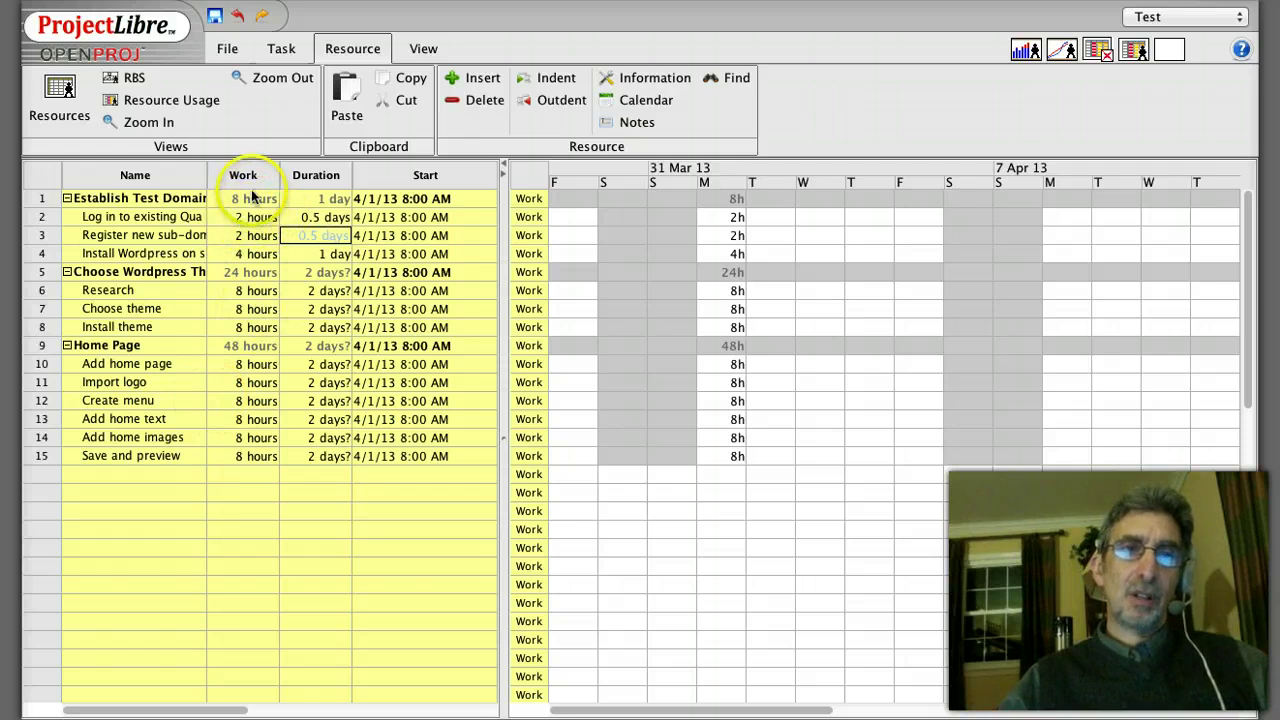
left_click(293, 254)
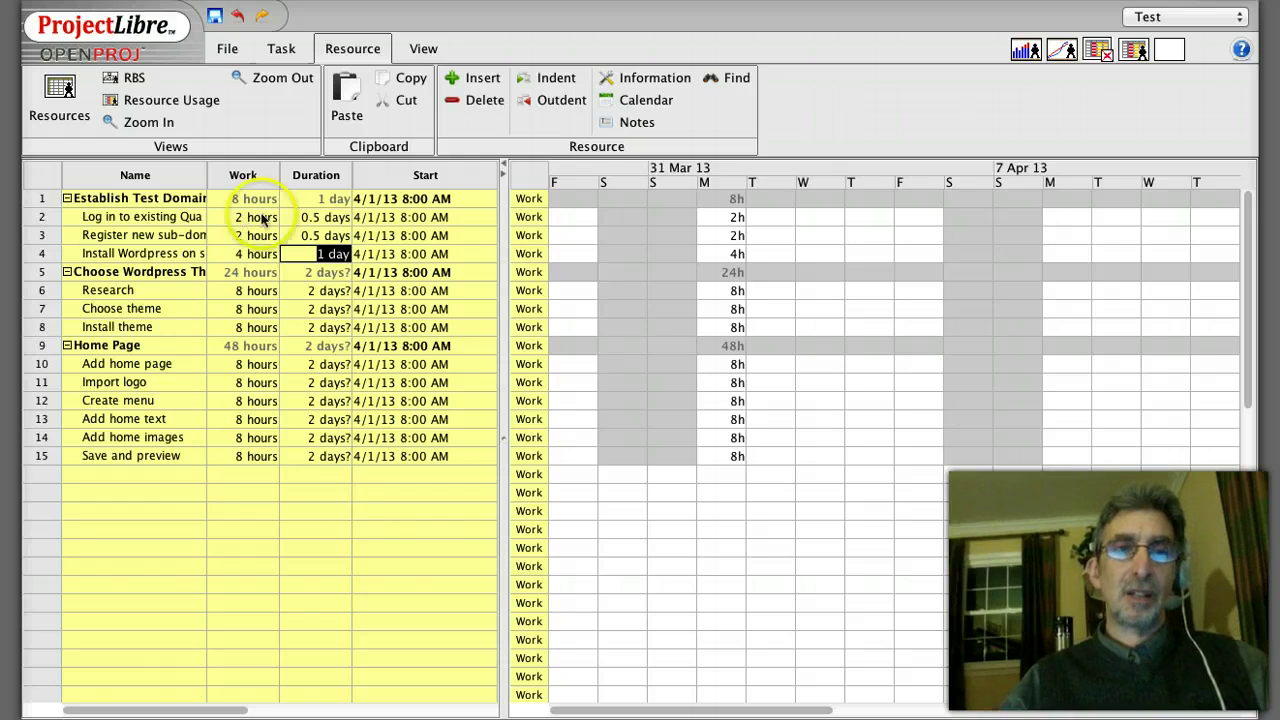
left_click(298, 220)
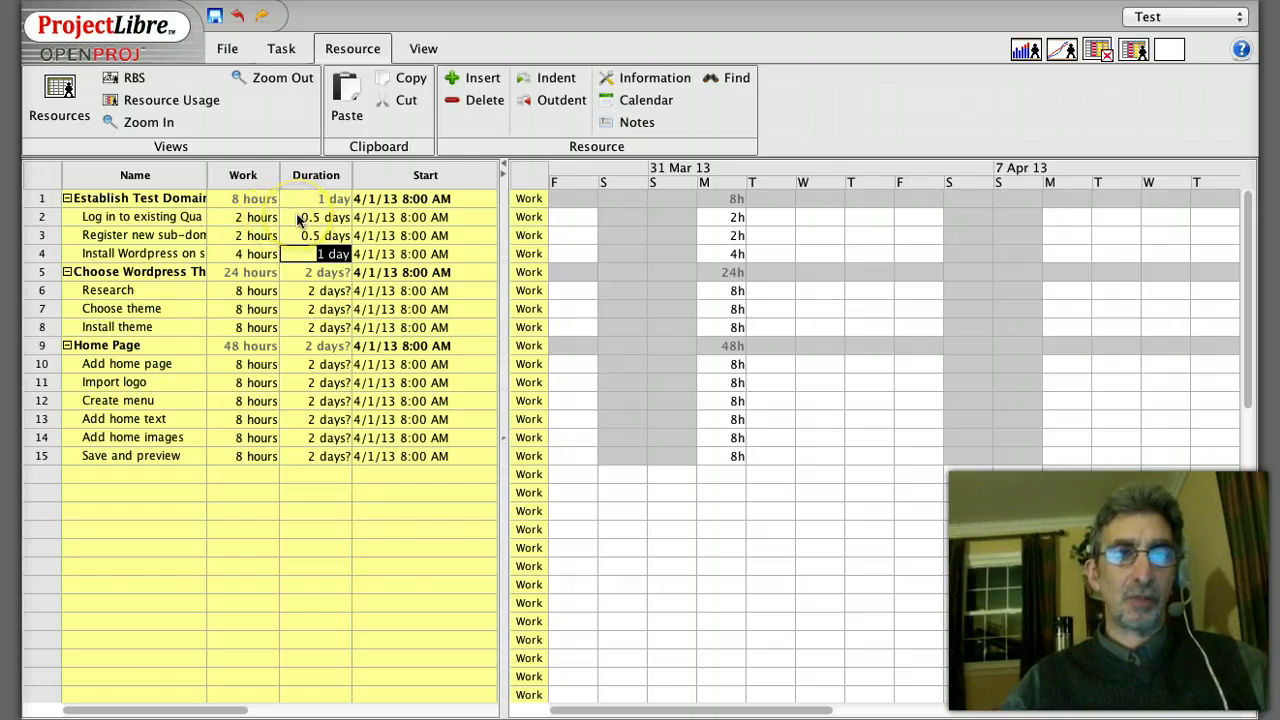
left_click(307, 197)
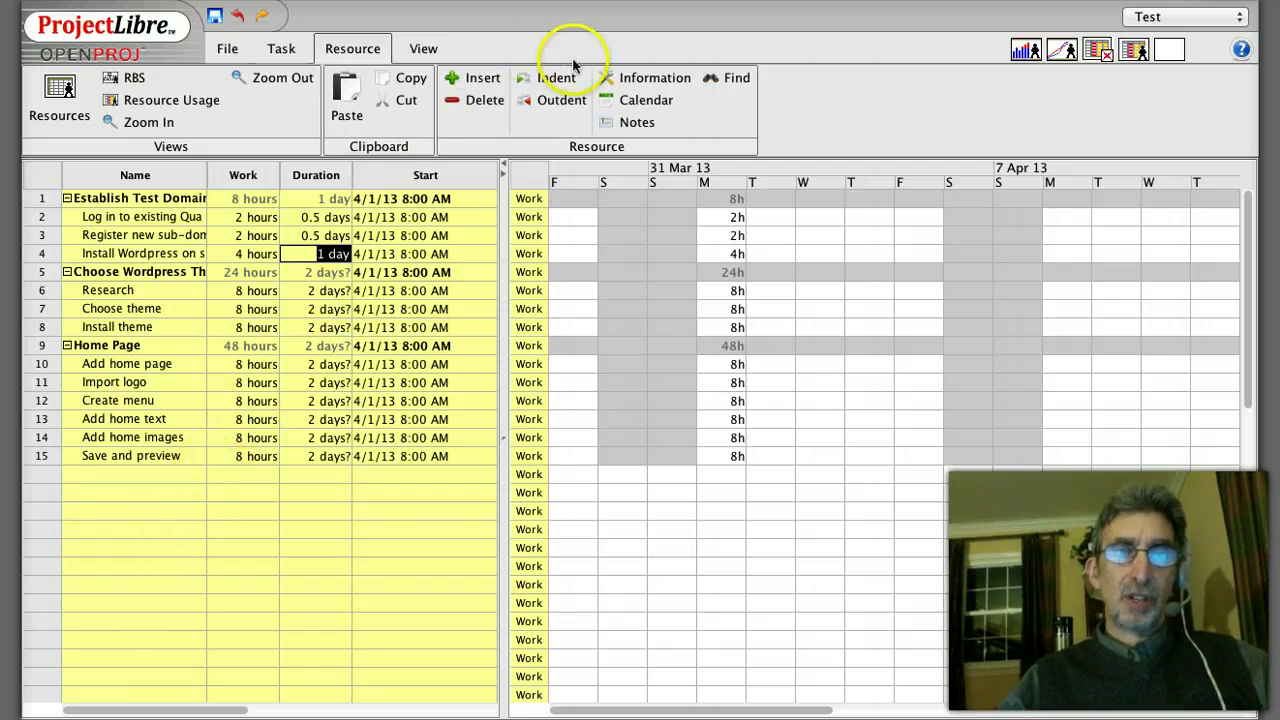
Step: Change the hours per day in the working calendar's duration settings to 8
left_click(632, 101)
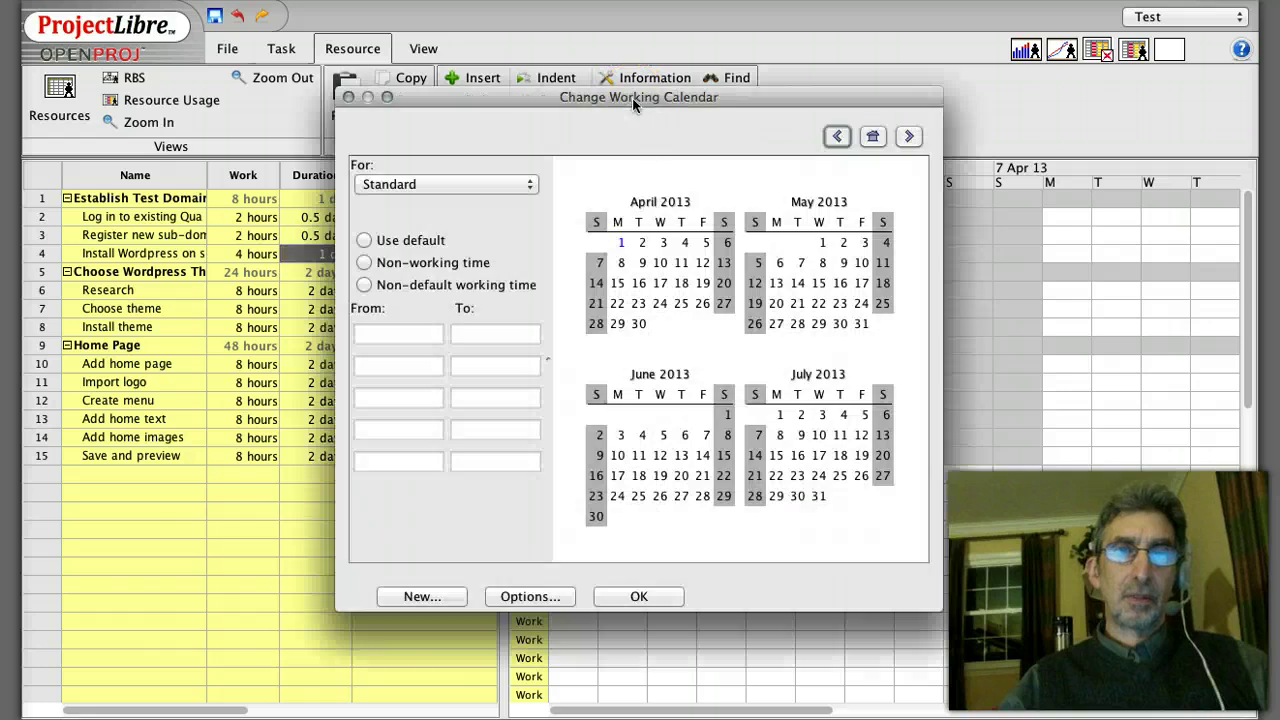
left_click(519, 598)
double_click(664, 319)
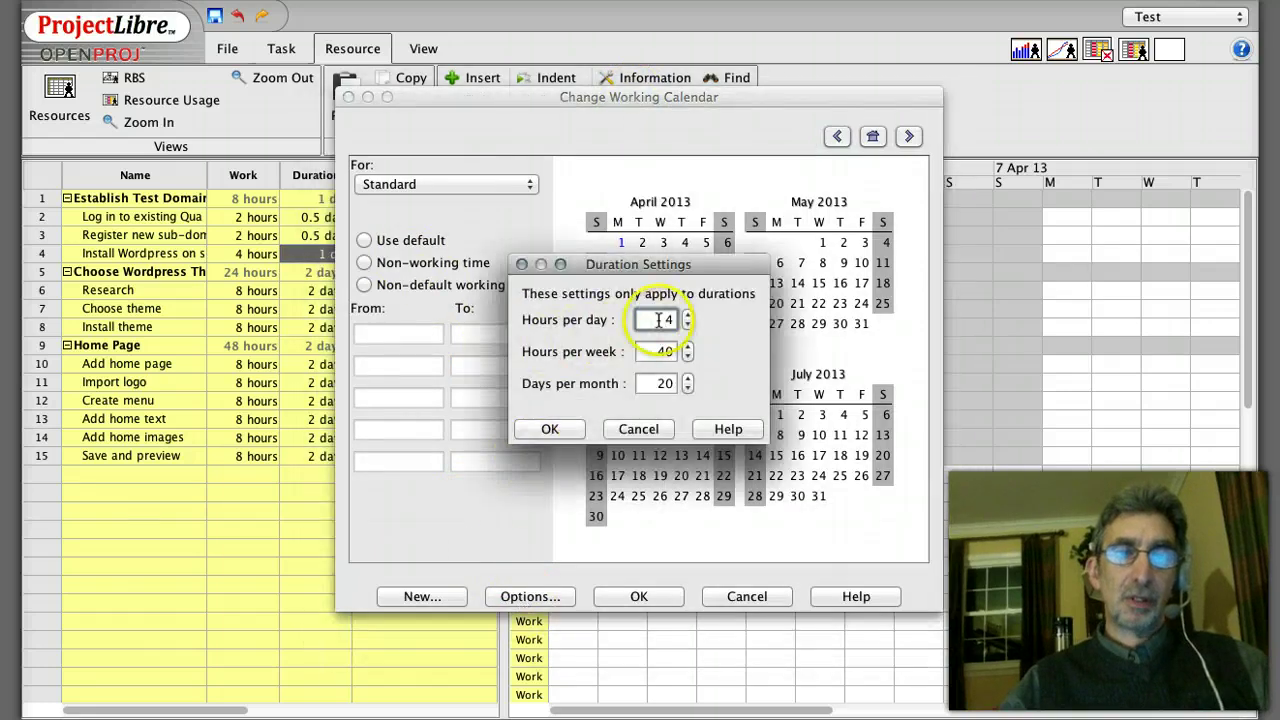
type("8")
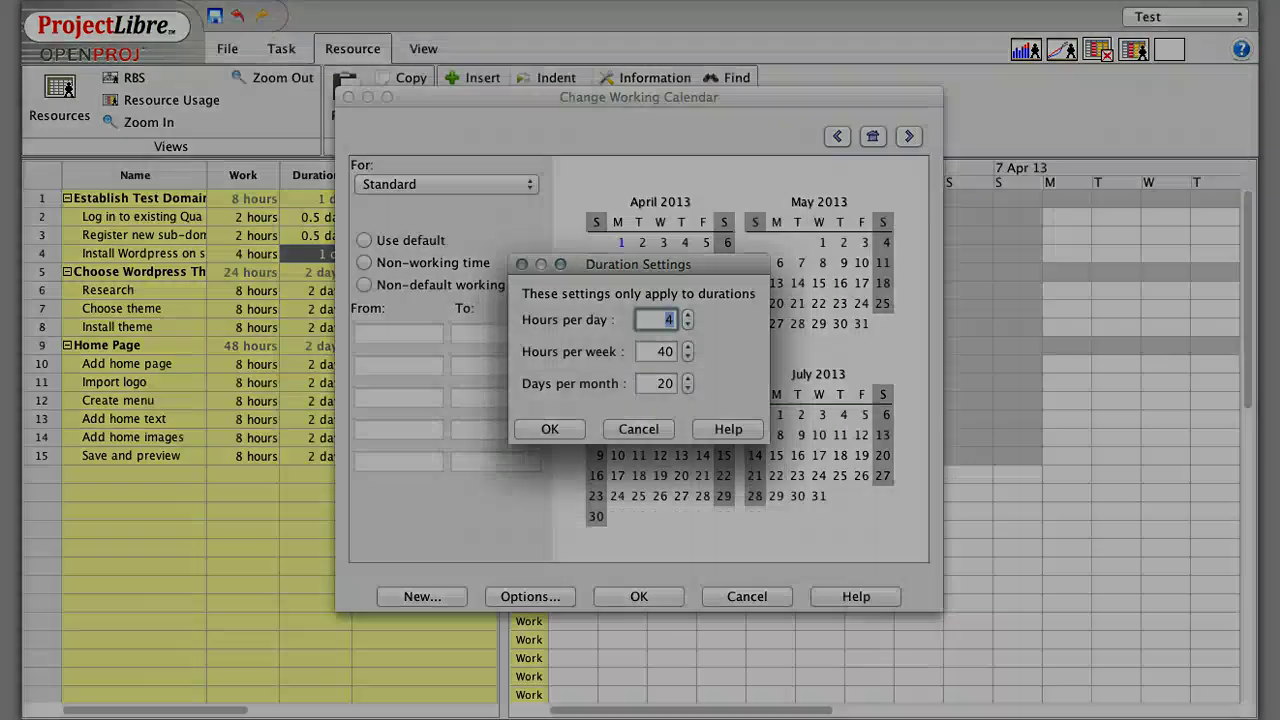